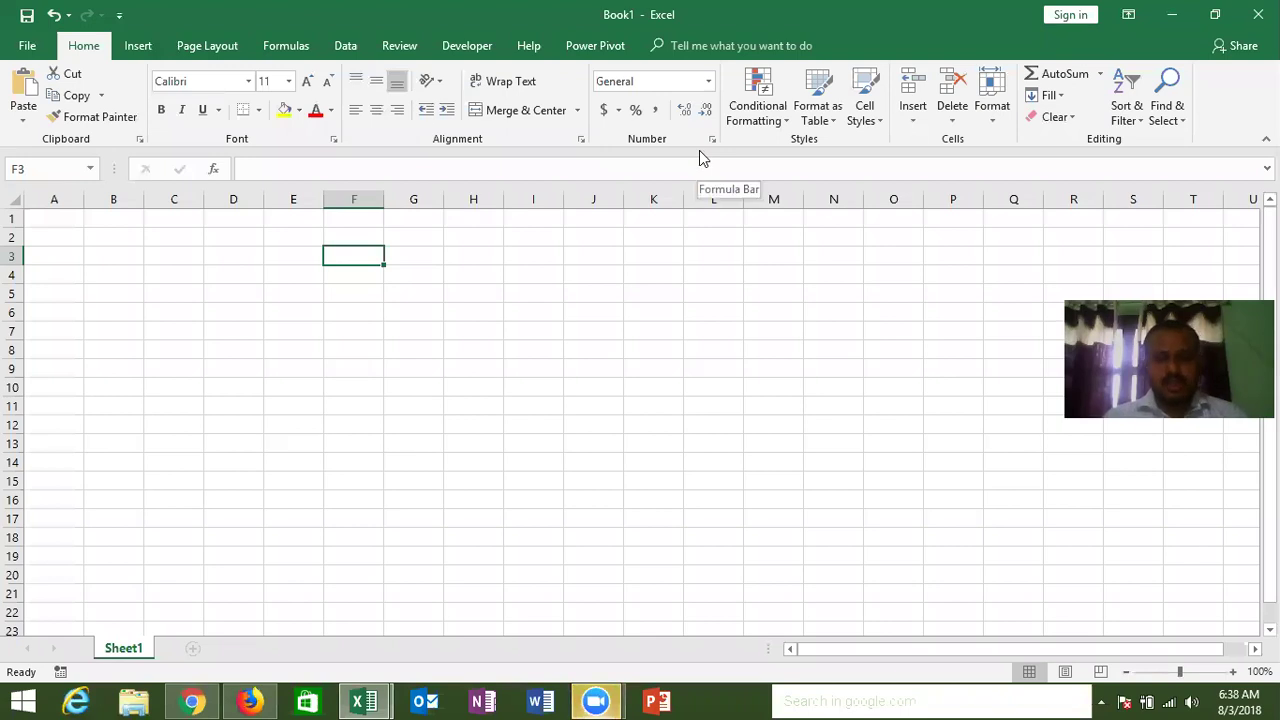
Hide the blank Book1 window with Windows+D to reveal the training desktop
{"action": "key", "text": "super+d"}
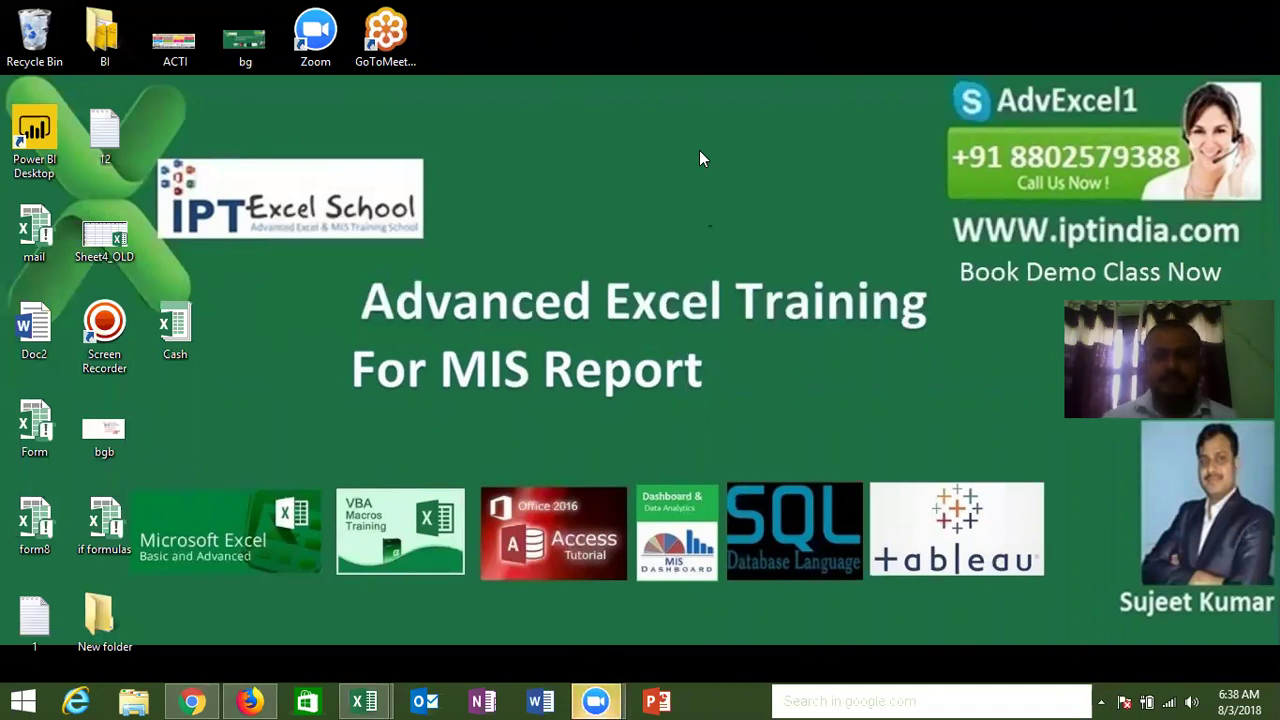
{"action": "right_click", "coordinate": [703, 202]}
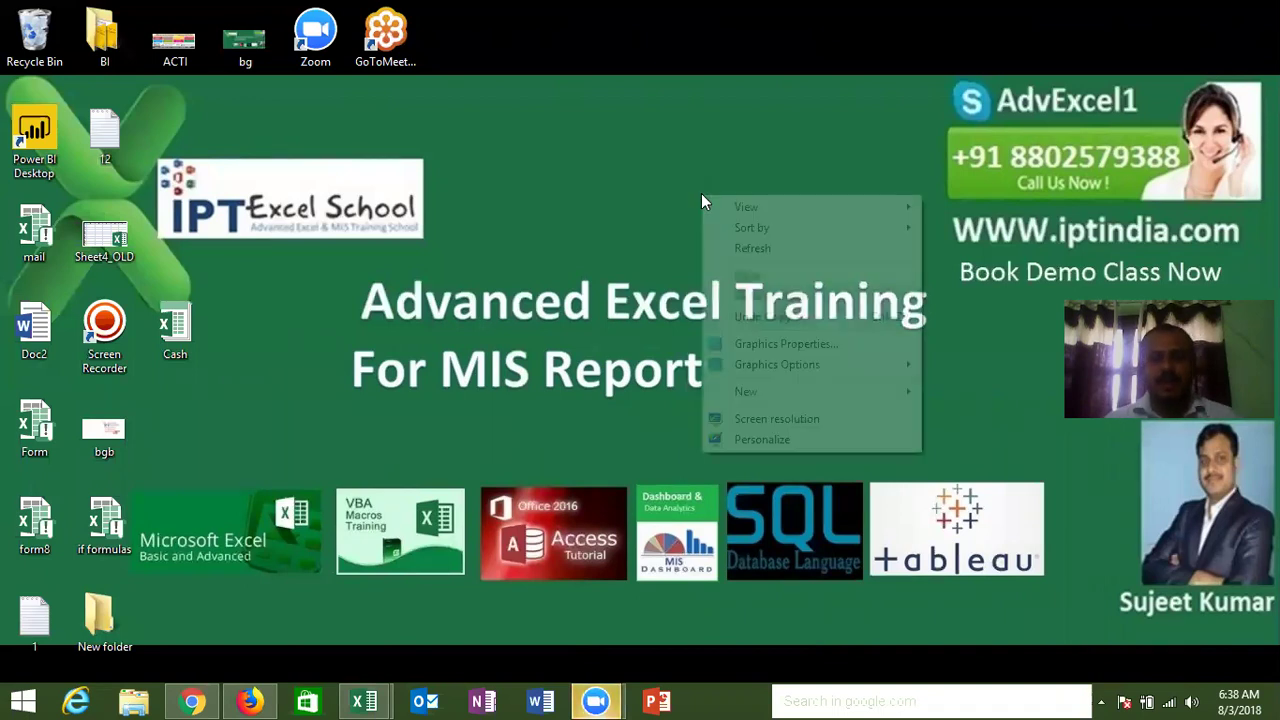
{"action": "left_click", "coordinate": [752, 250]}
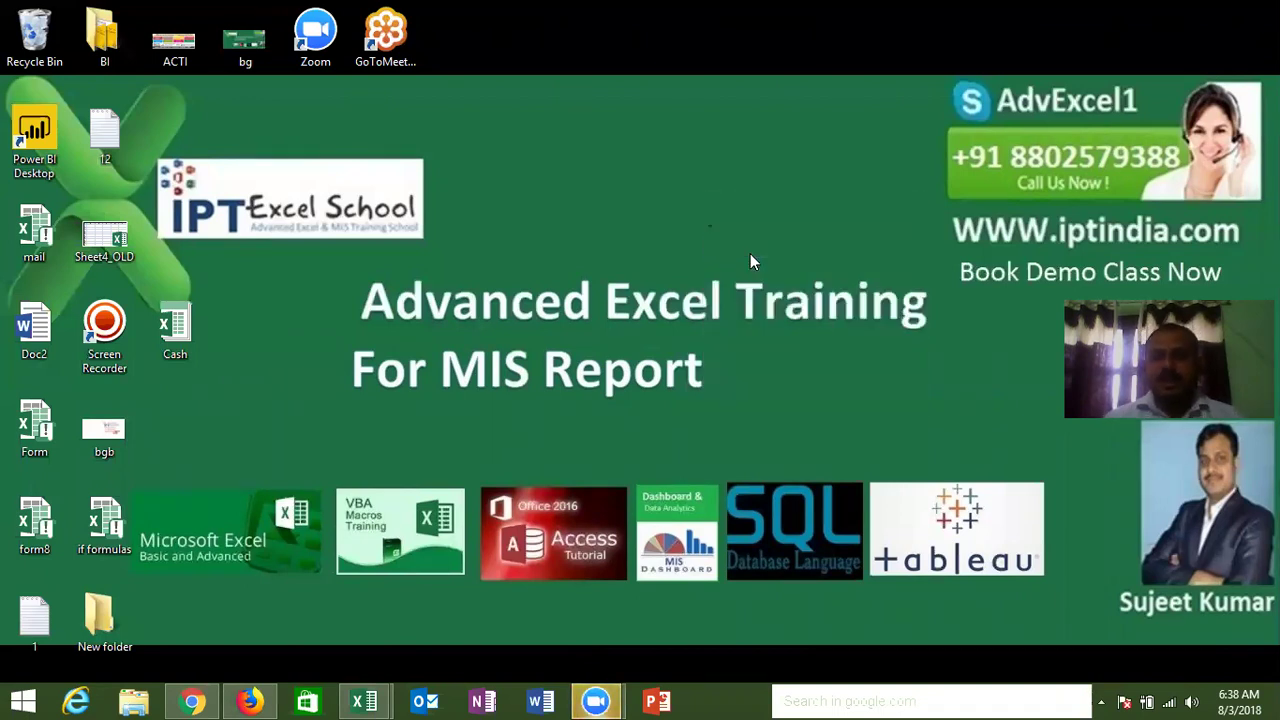
{"action": "right_click", "coordinate": [751, 256]}
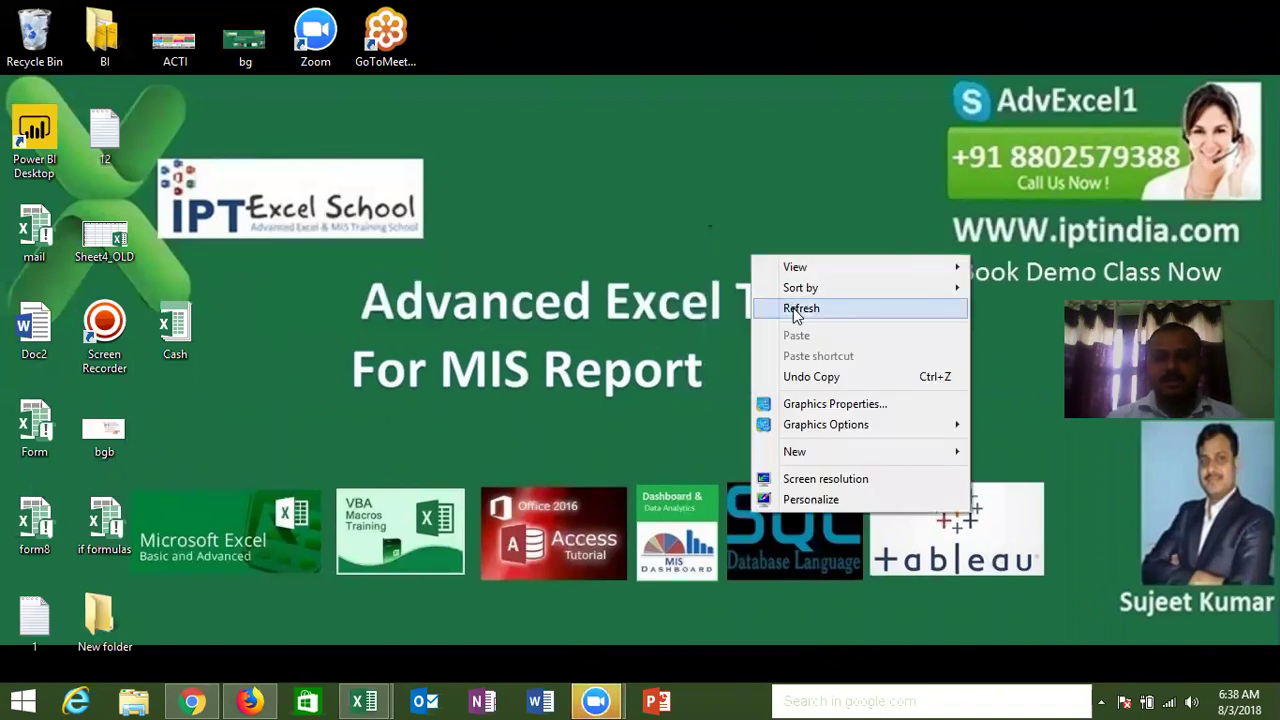
{"action": "left_click", "coordinate": [797, 312]}
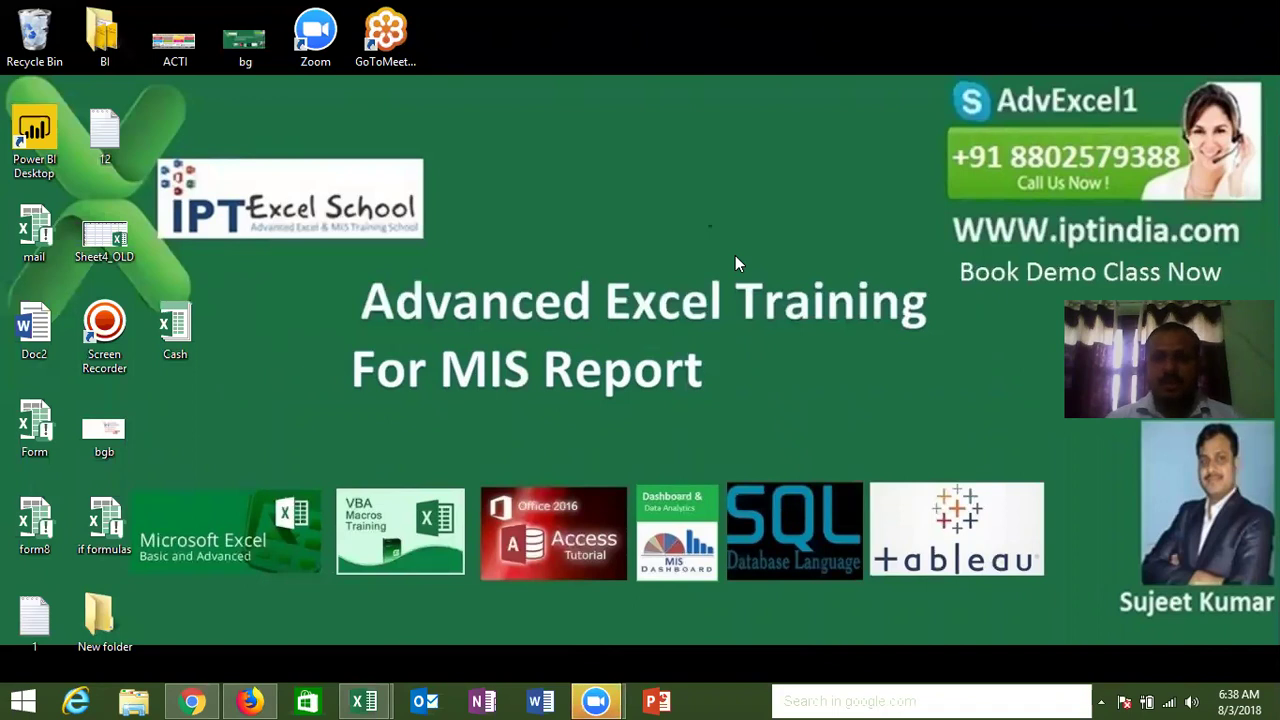
{"action": "right_click", "coordinate": [735, 255]}
{"action": "left_click", "coordinate": [781, 300]}
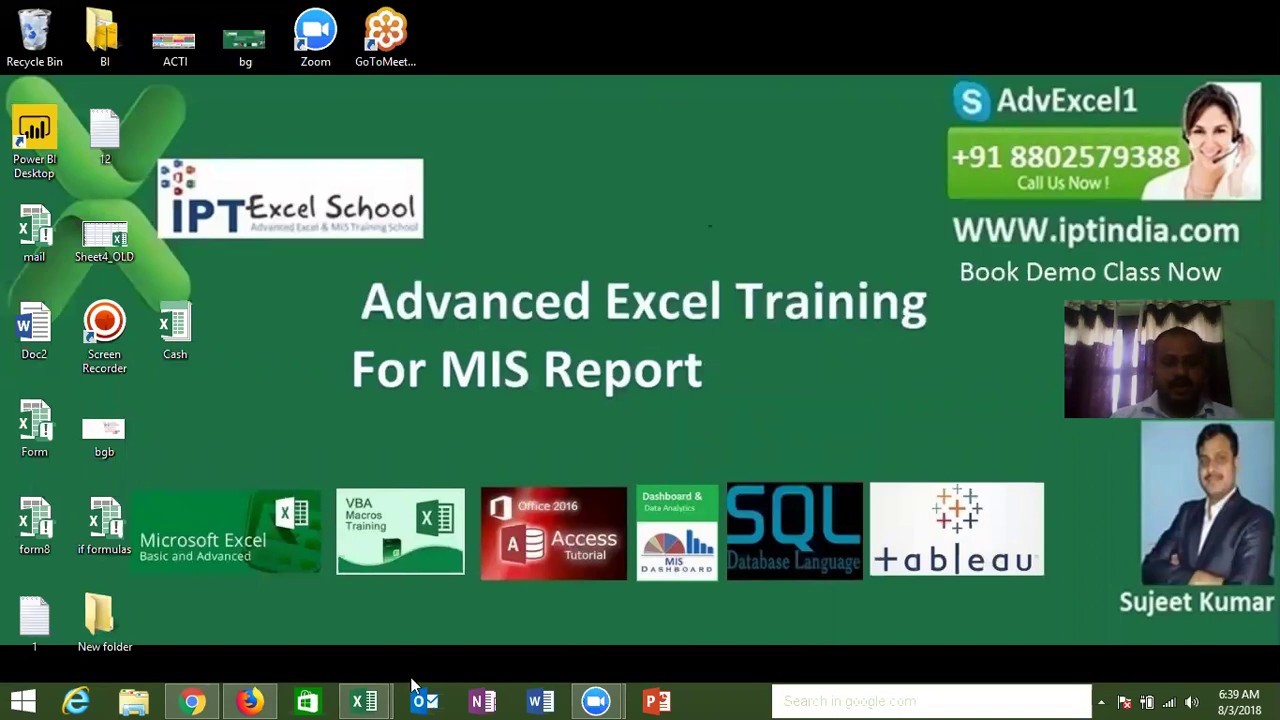
{"action": "mouse_move", "coordinate": [364, 700]}
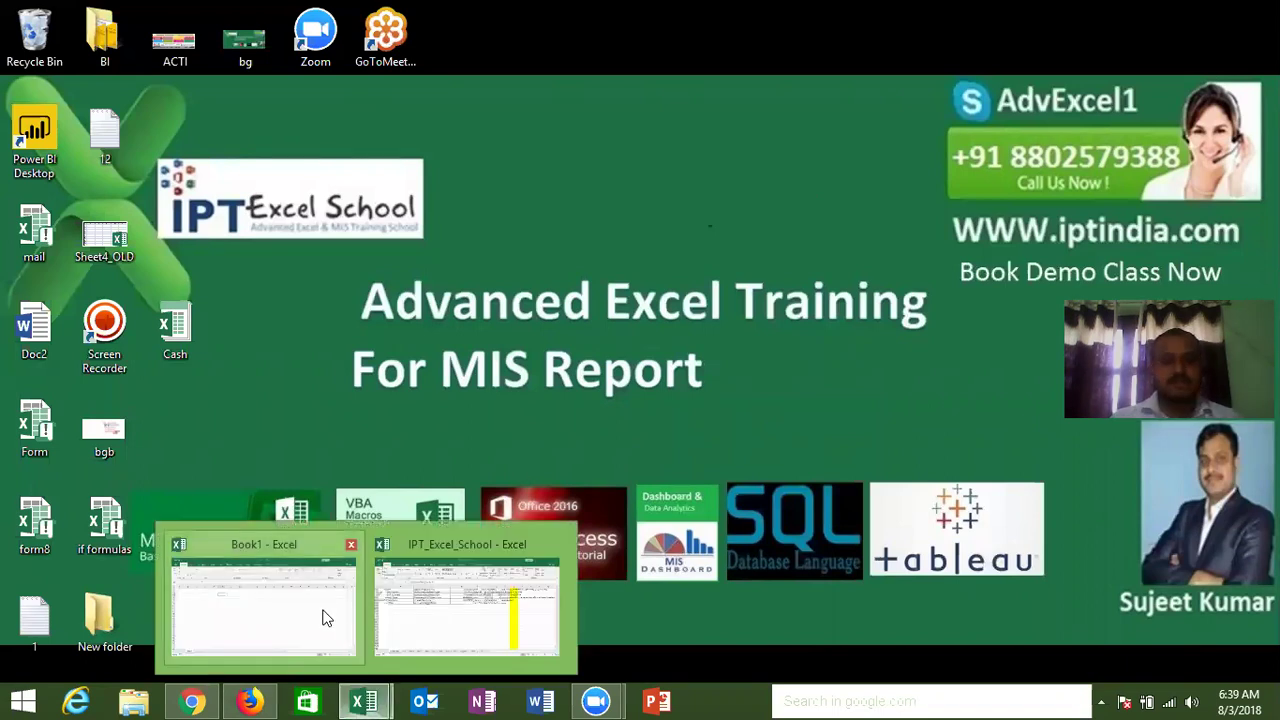
Restore Book1 and open Class_file from the recent workbooks list
{"action": "left_click", "coordinate": [323, 615]}
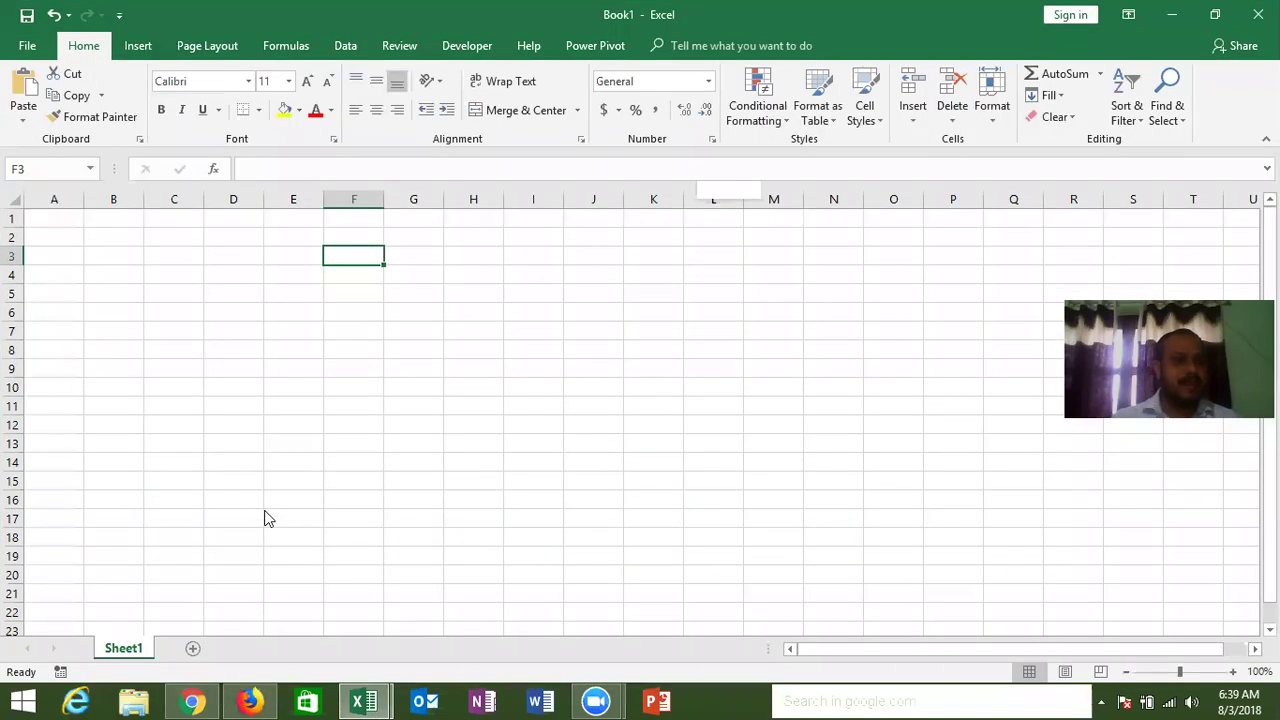
{"action": "key", "text": "alt+f"}
{"action": "left_click", "coordinate": [54, 174]}
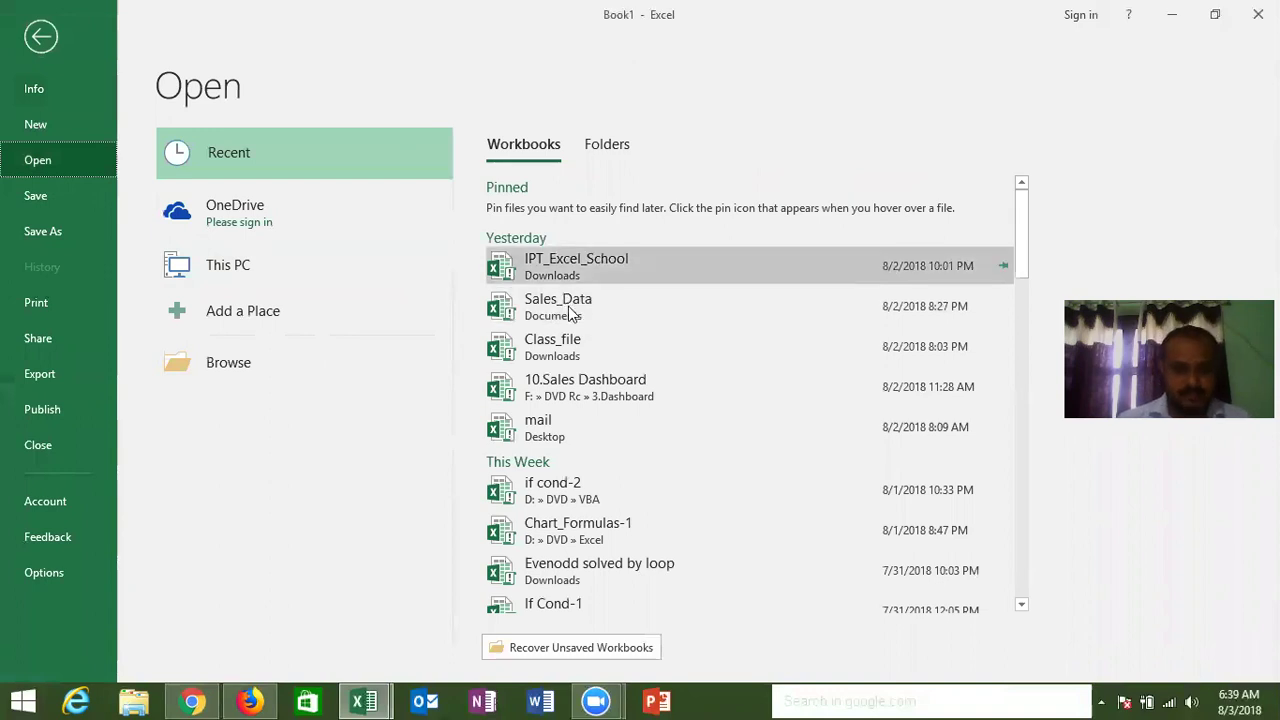
{"action": "left_click", "coordinate": [567, 349]}
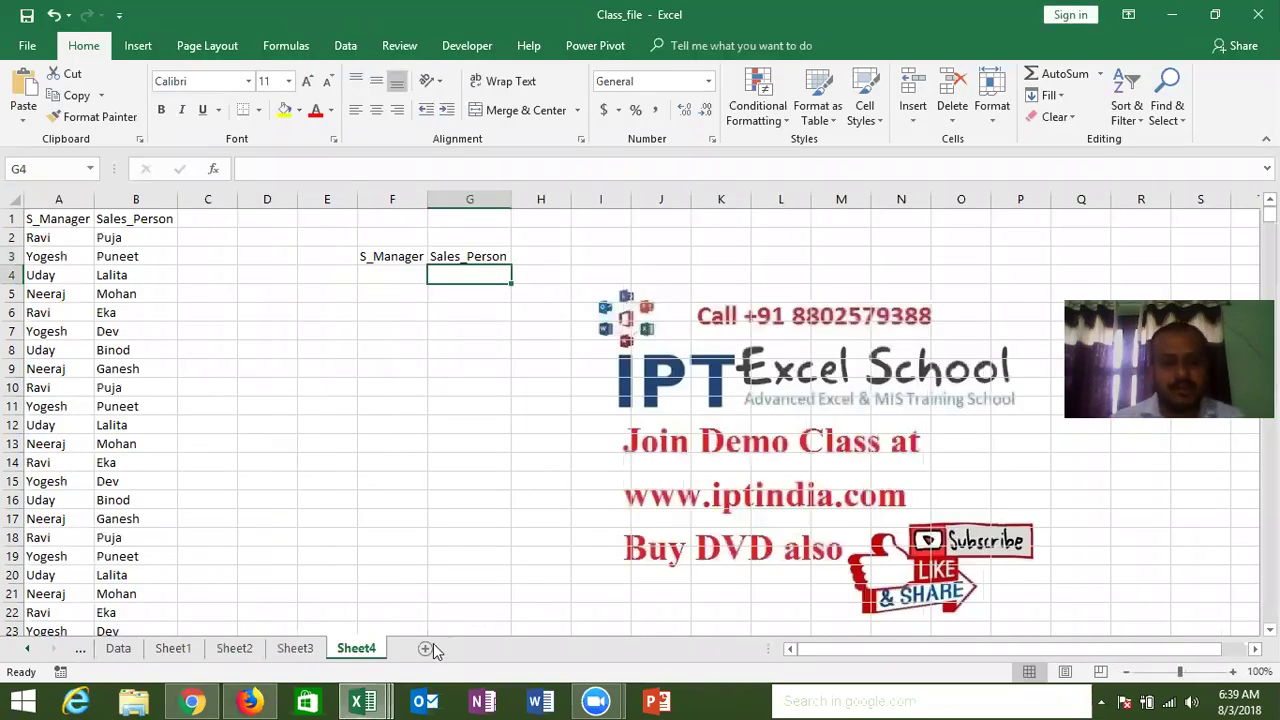
Insert a new blank worksheet after Sheet4 in Class_file
{"action": "left_click", "coordinate": [425, 648]}
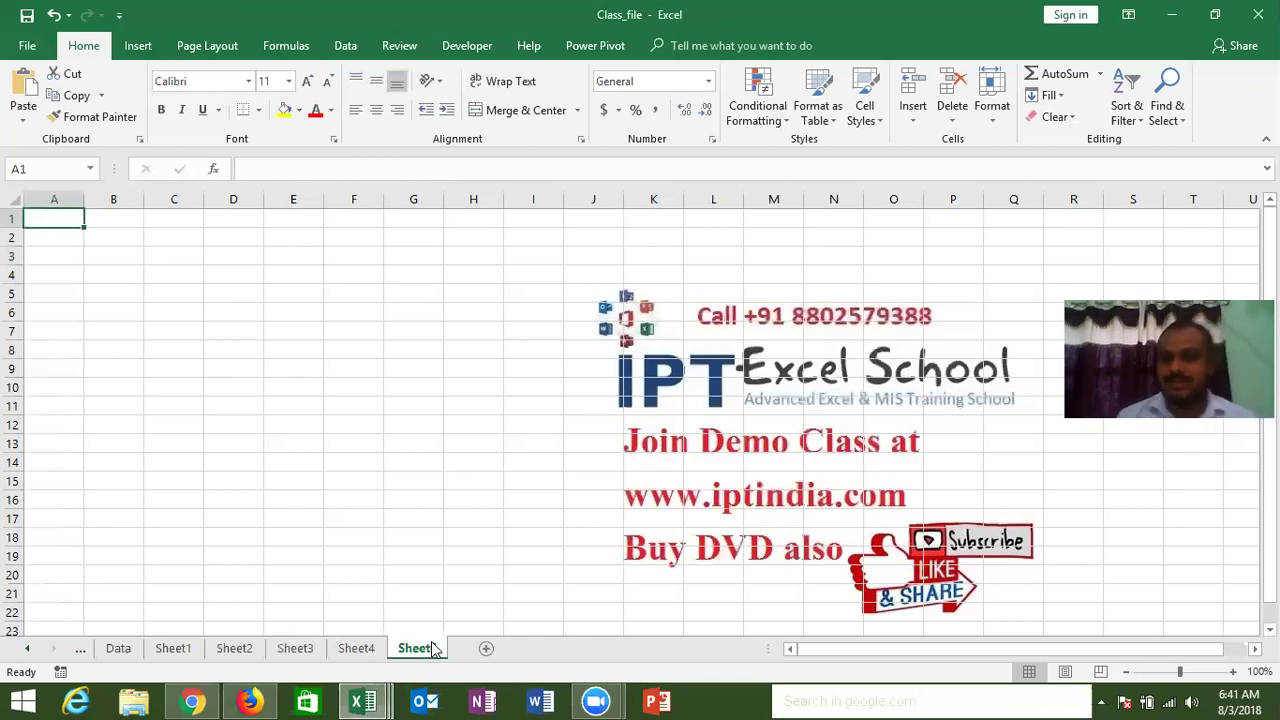
Type VBA into cell A2 of Sheet6, then select A2 and C2
{"action": "key", "text": "Down"}
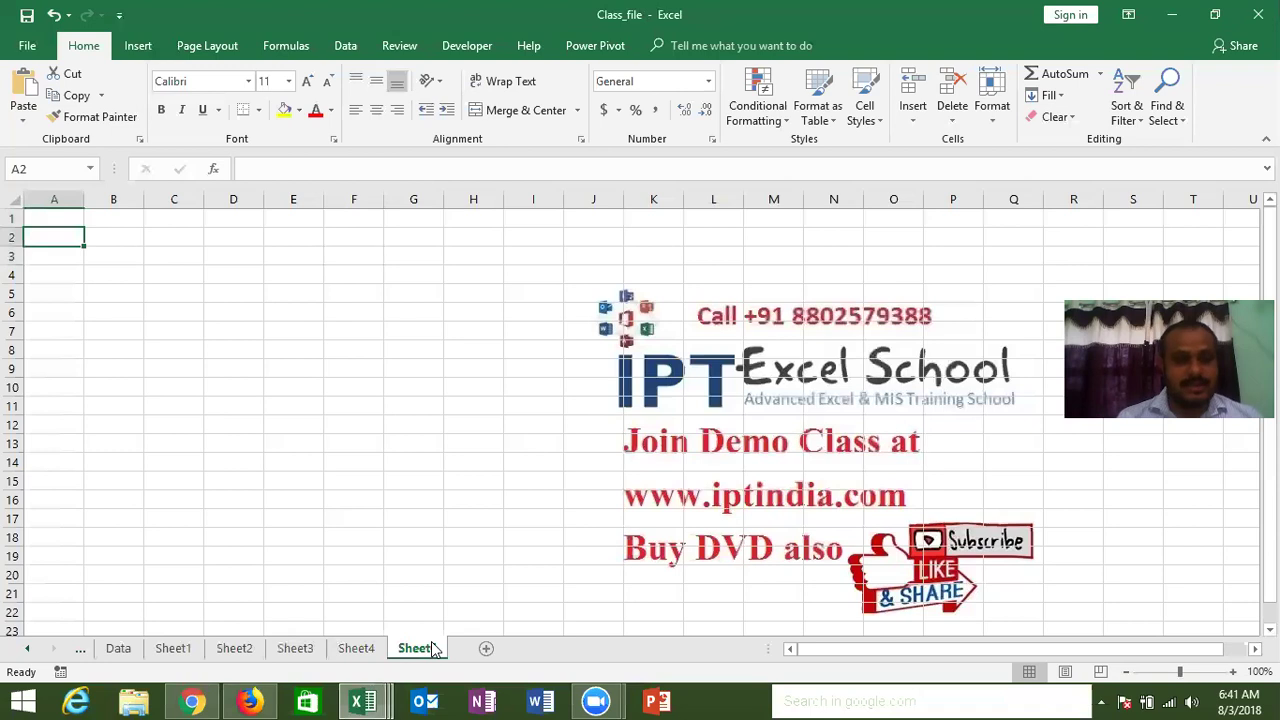
{"action": "type", "text": "VBA"}
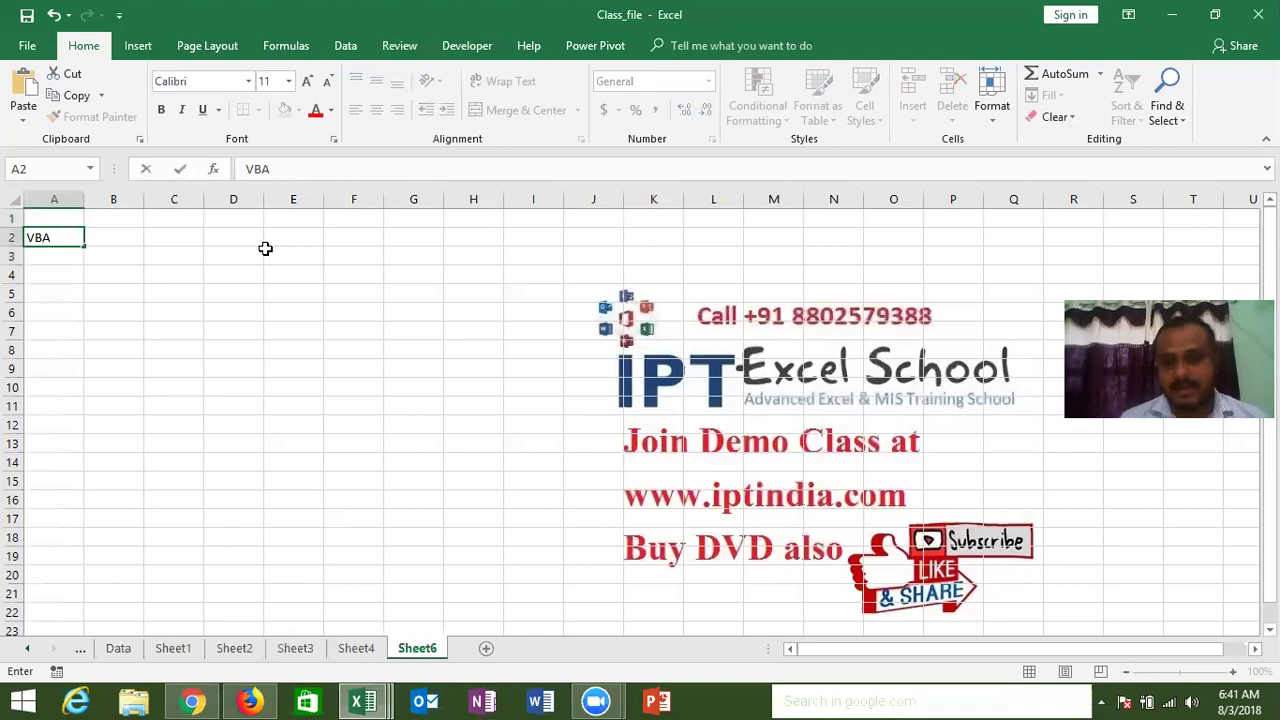
{"action": "left_click", "coordinate": [151, 243]}
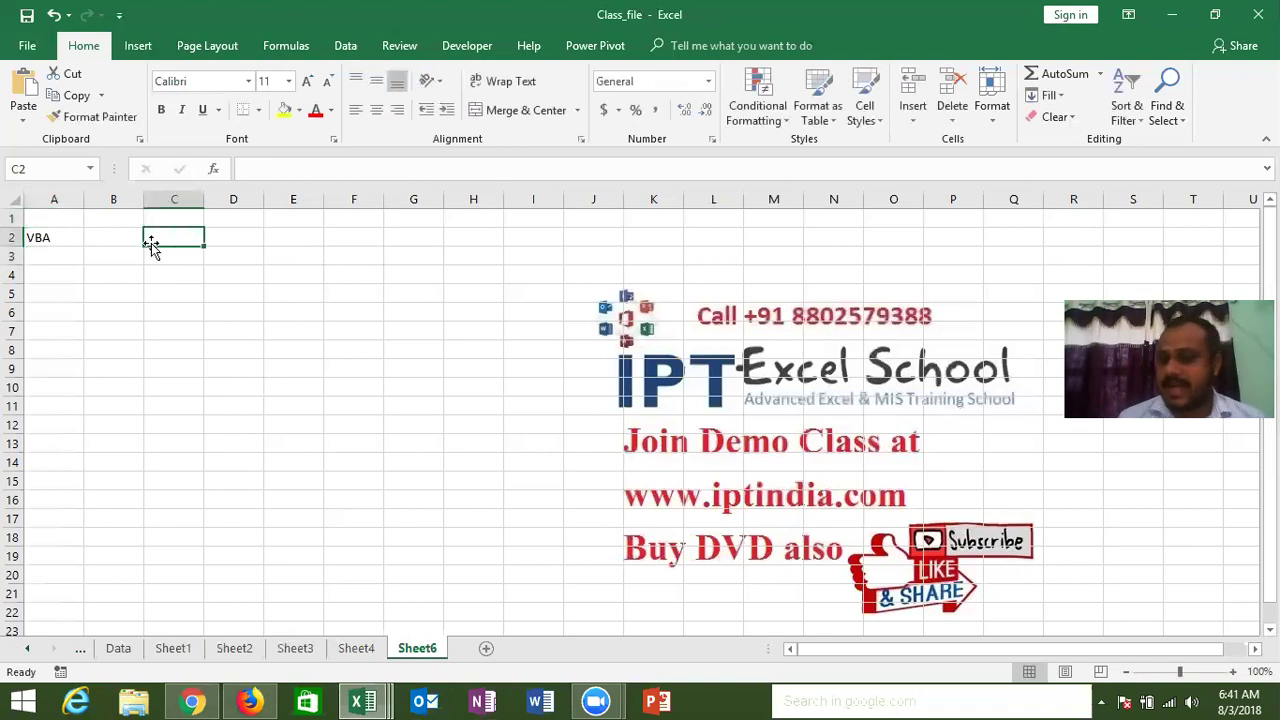
{"action": "left_click", "coordinate": [72, 237]}
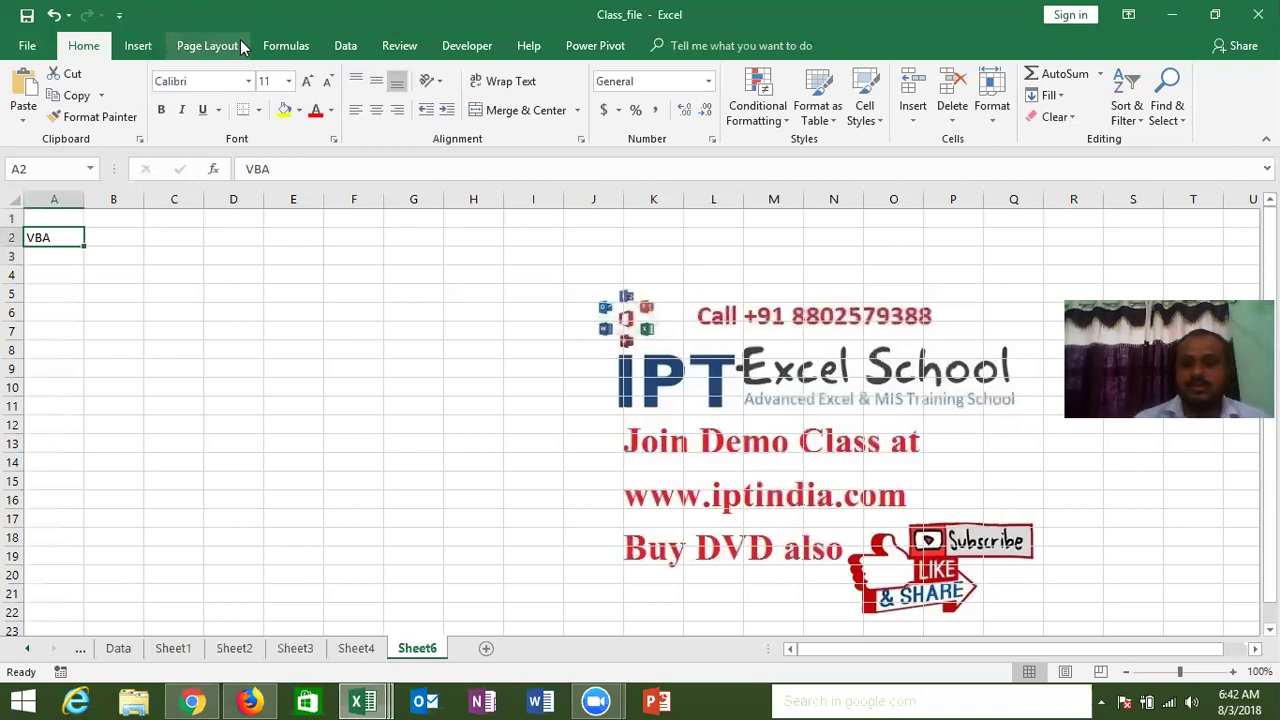
{"action": "key", "text": "Right"}
{"action": "key", "text": "Right"}
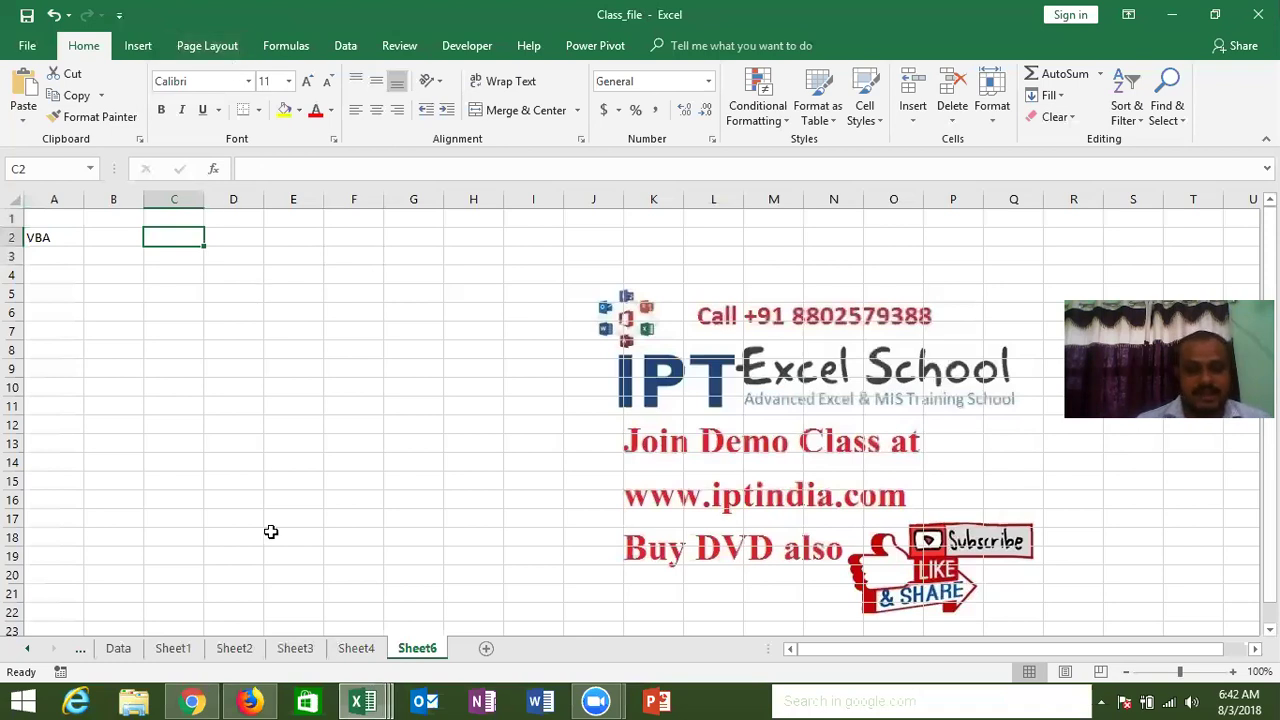
Bring IPT_Excel_School forward on DEMO REQ, check a few cells, and show the Developer tools
{"action": "left_click", "coordinate": [360, 700]}
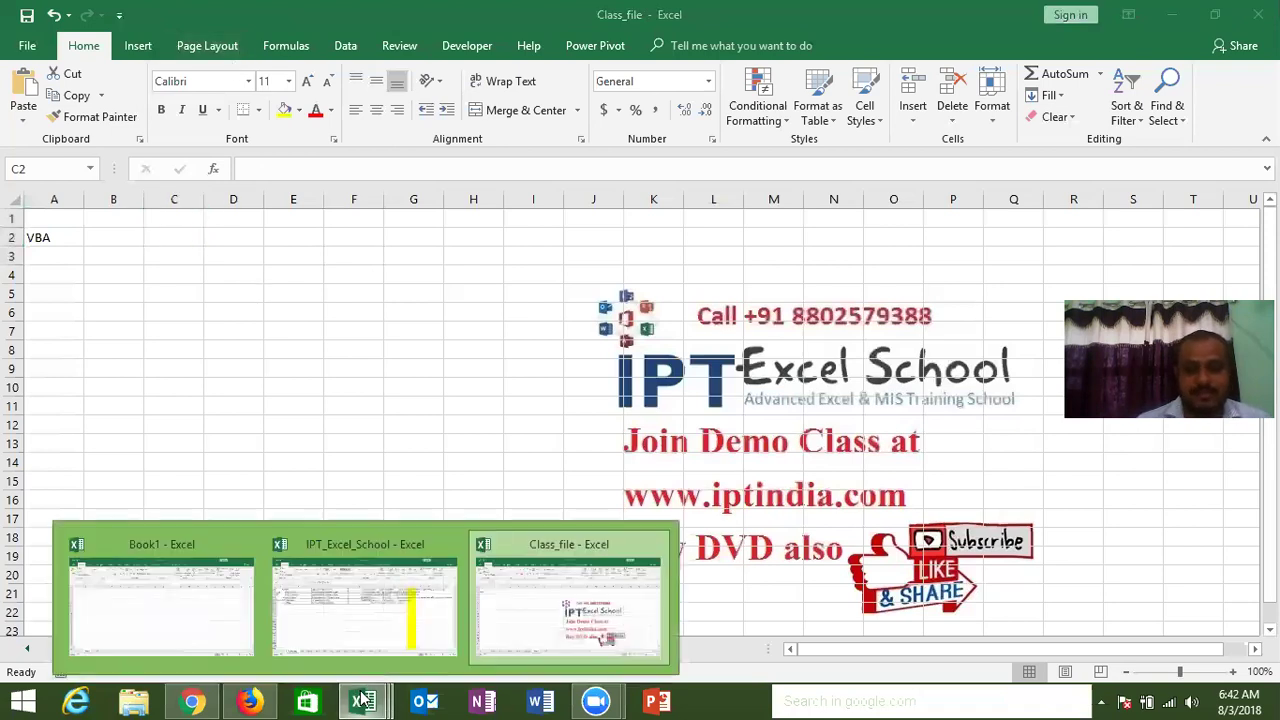
{"action": "left_click", "coordinate": [405, 632]}
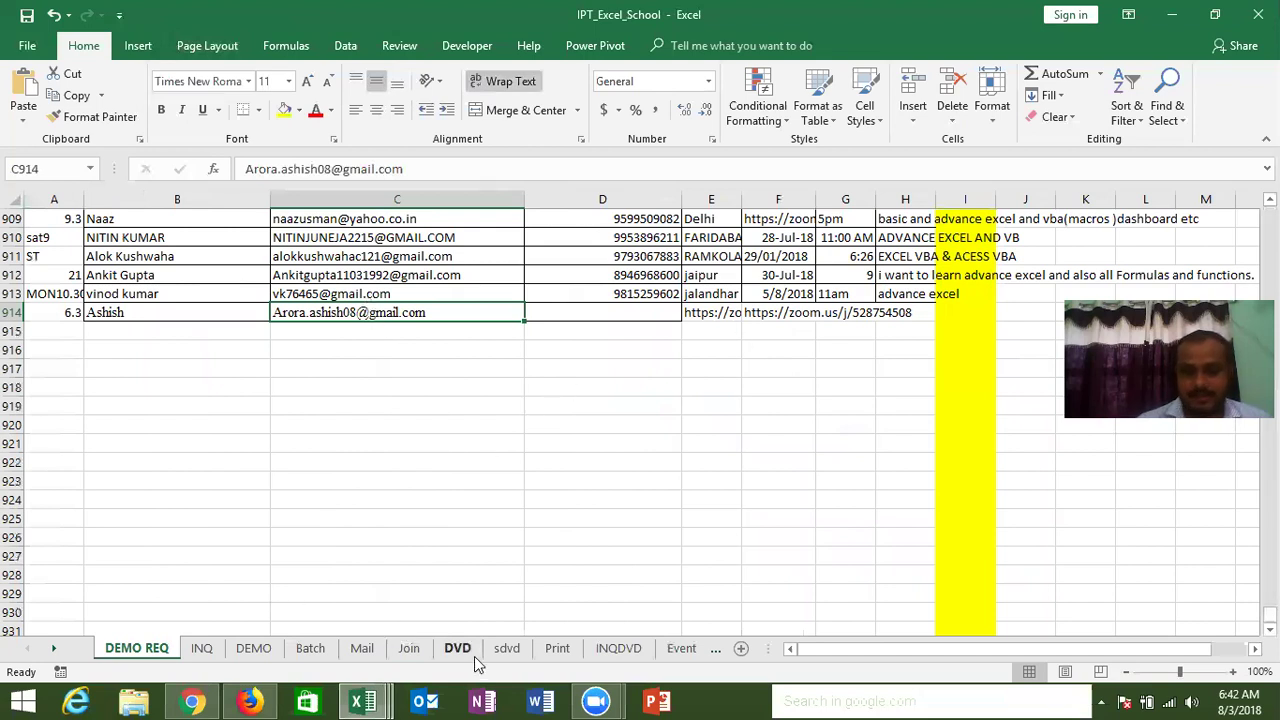
{"action": "left_click", "coordinate": [546, 455]}
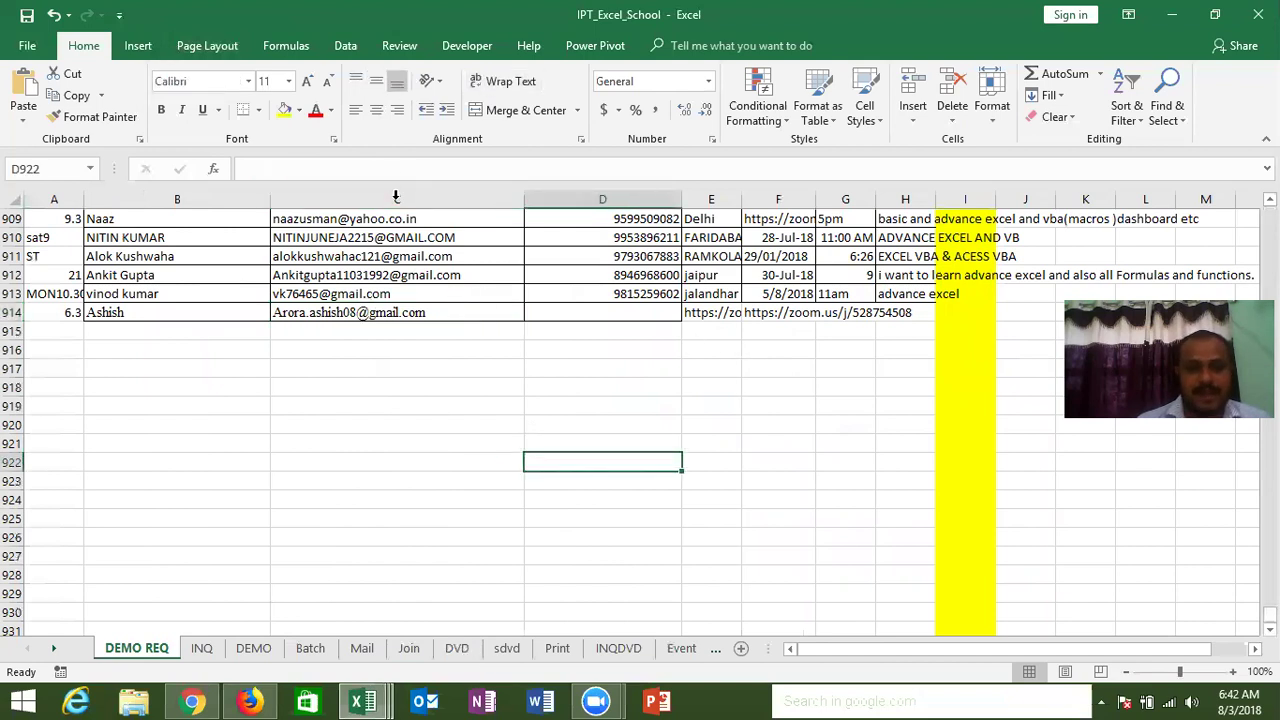
{"action": "left_click", "coordinate": [775, 308]}
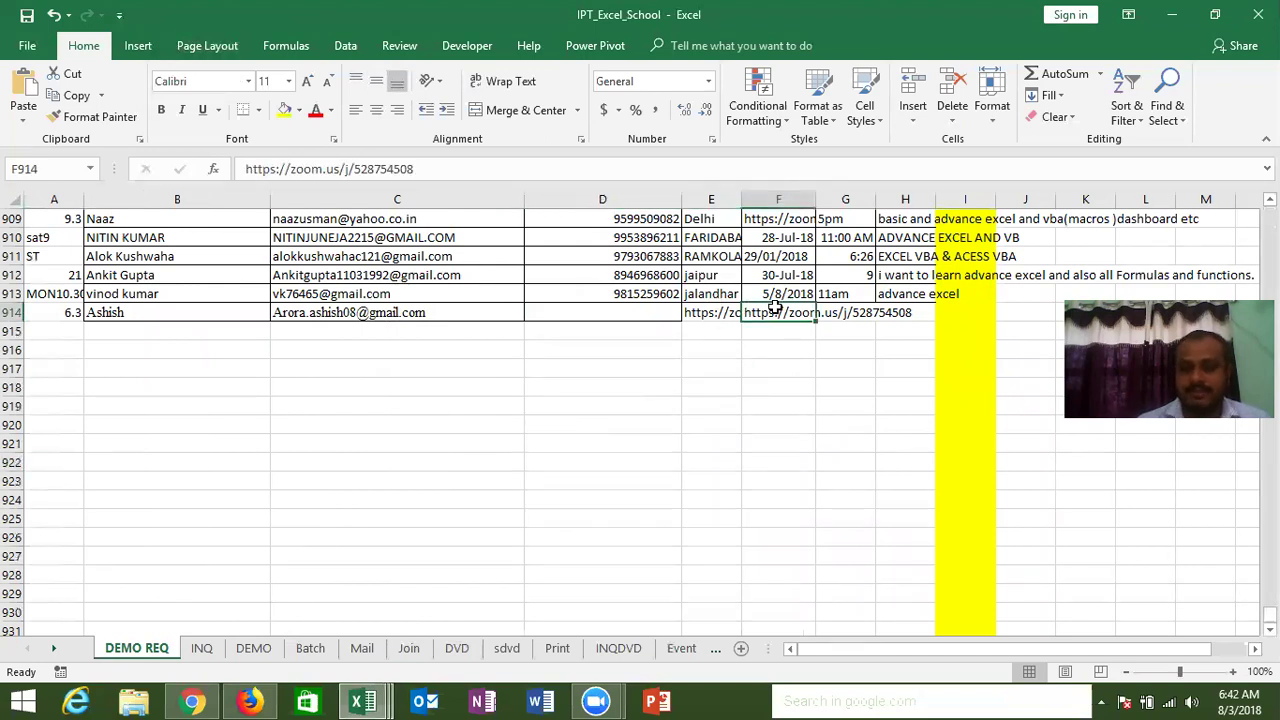
{"action": "left_click", "coordinate": [492, 306]}
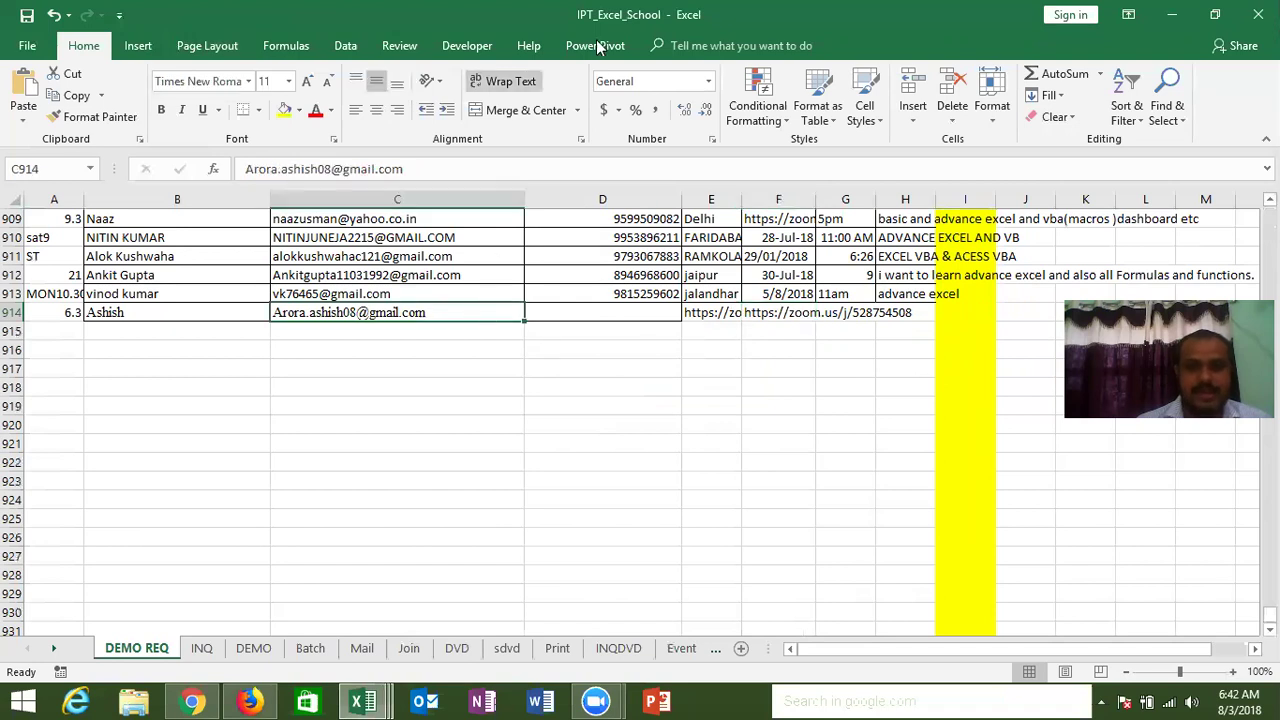
{"action": "left_click", "coordinate": [472, 44]}
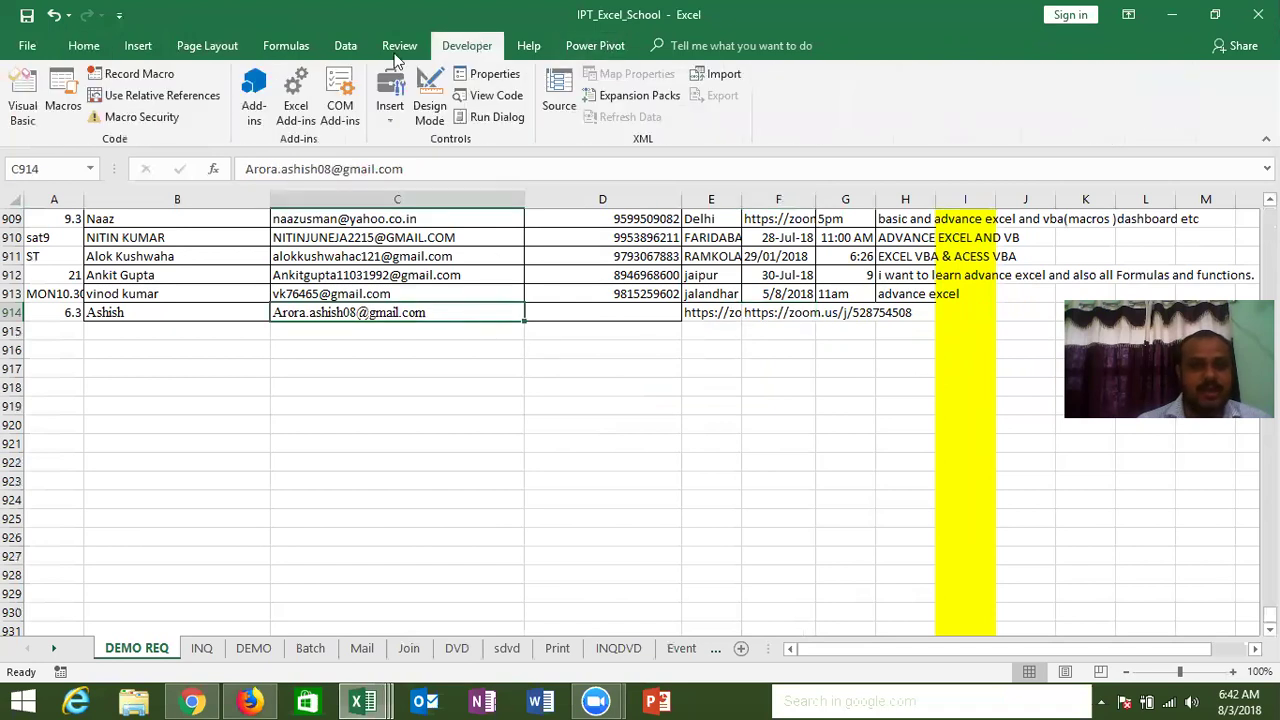
Review the mail macro in the Macros list, then save and close IPT_Excel_School
{"action": "left_click", "coordinate": [66, 105]}
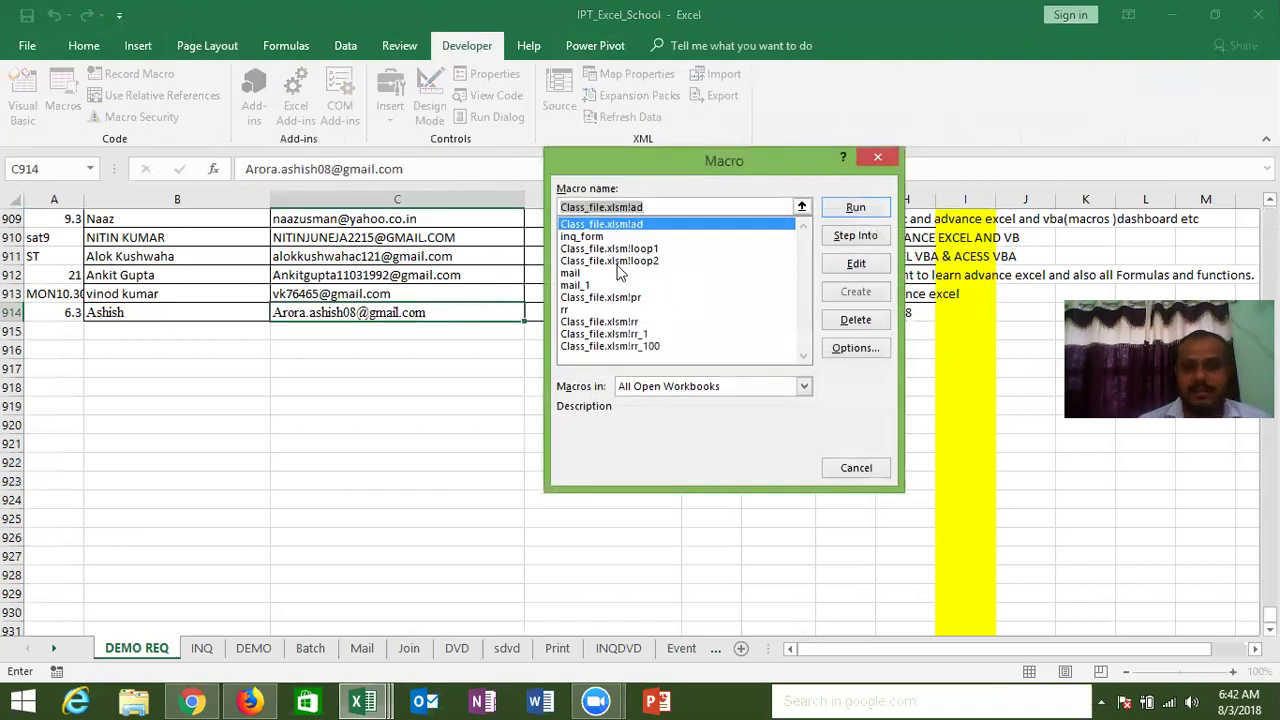
{"action": "left_click", "coordinate": [588, 274]}
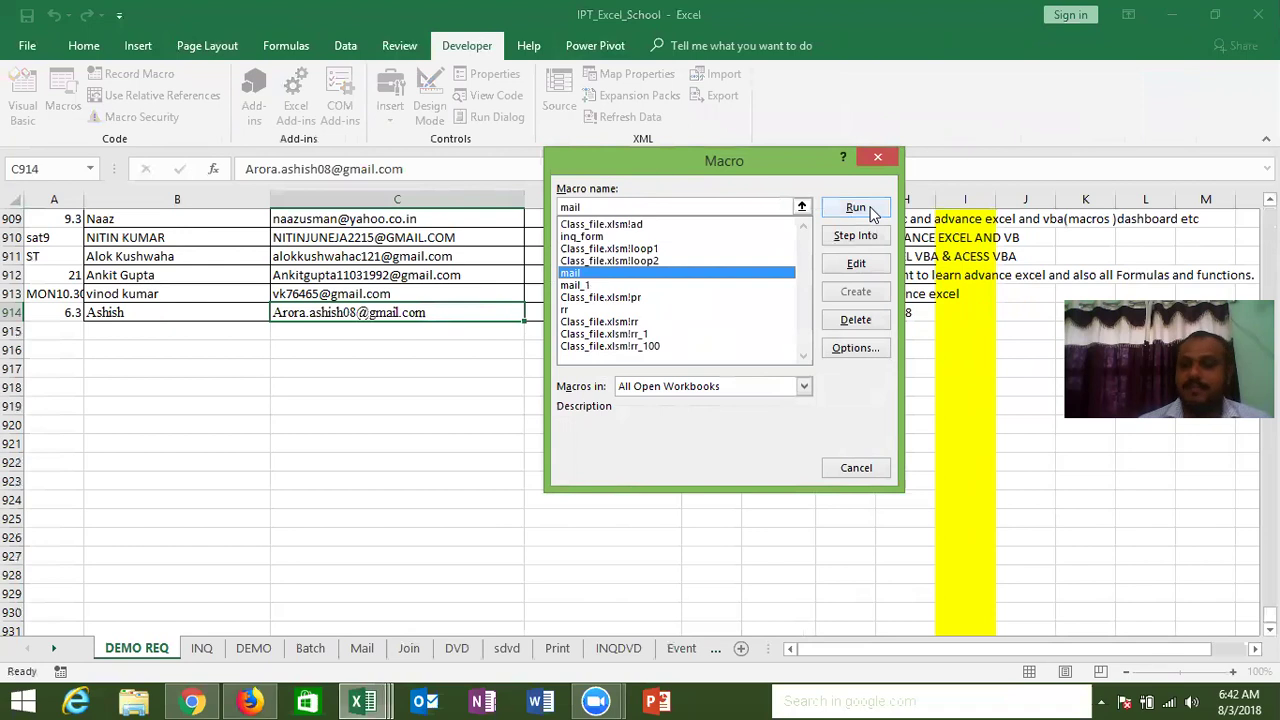
{"action": "left_click", "coordinate": [878, 157]}
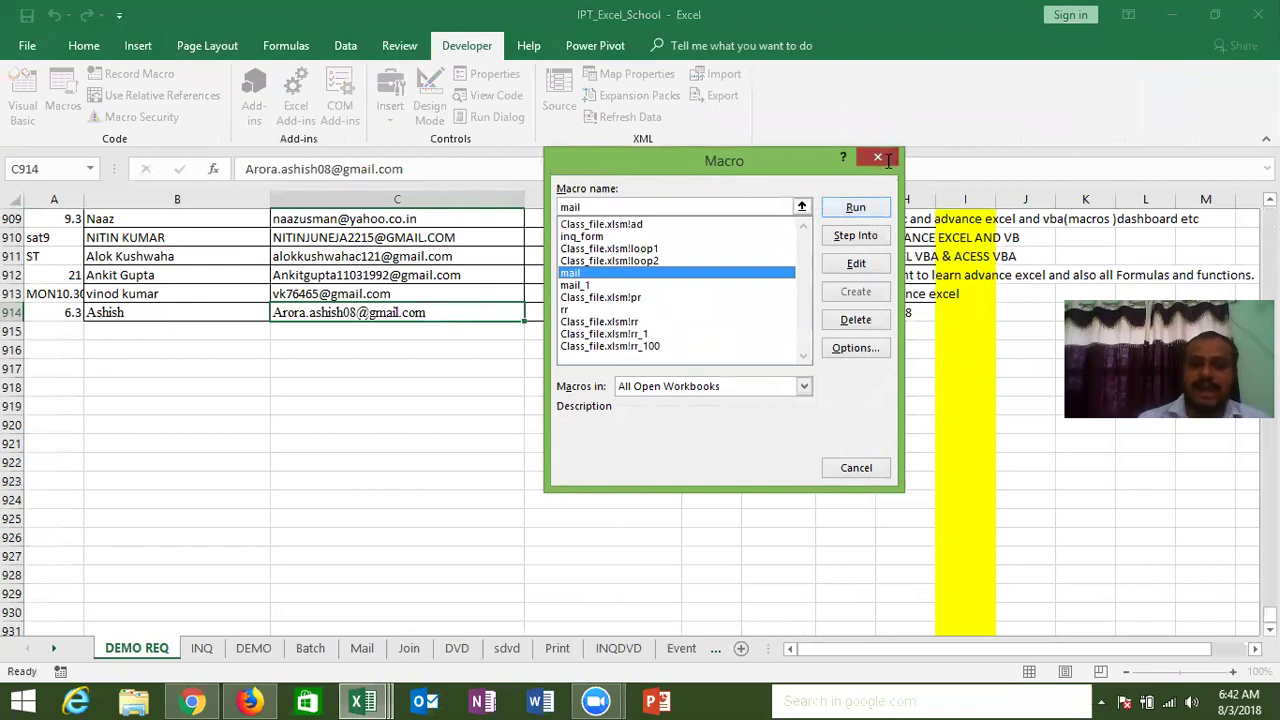
{"action": "left_click", "coordinate": [1258, 14]}
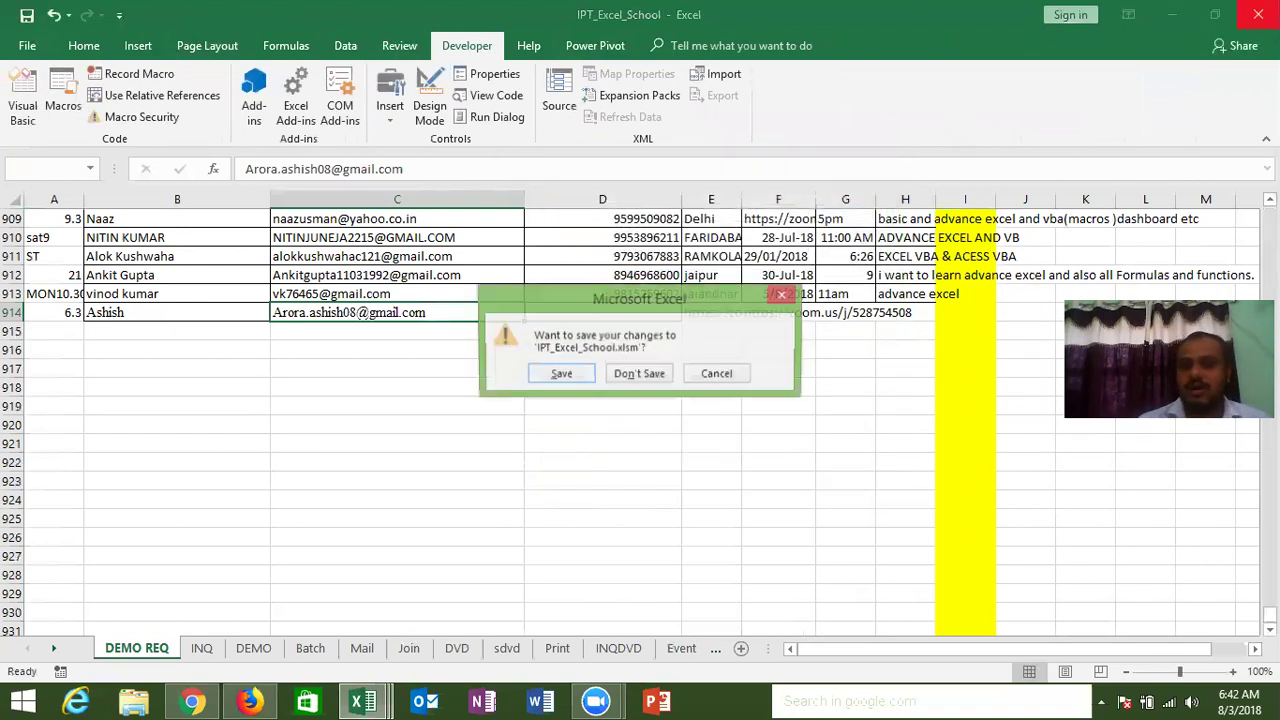
{"action": "left_click", "coordinate": [561, 377]}
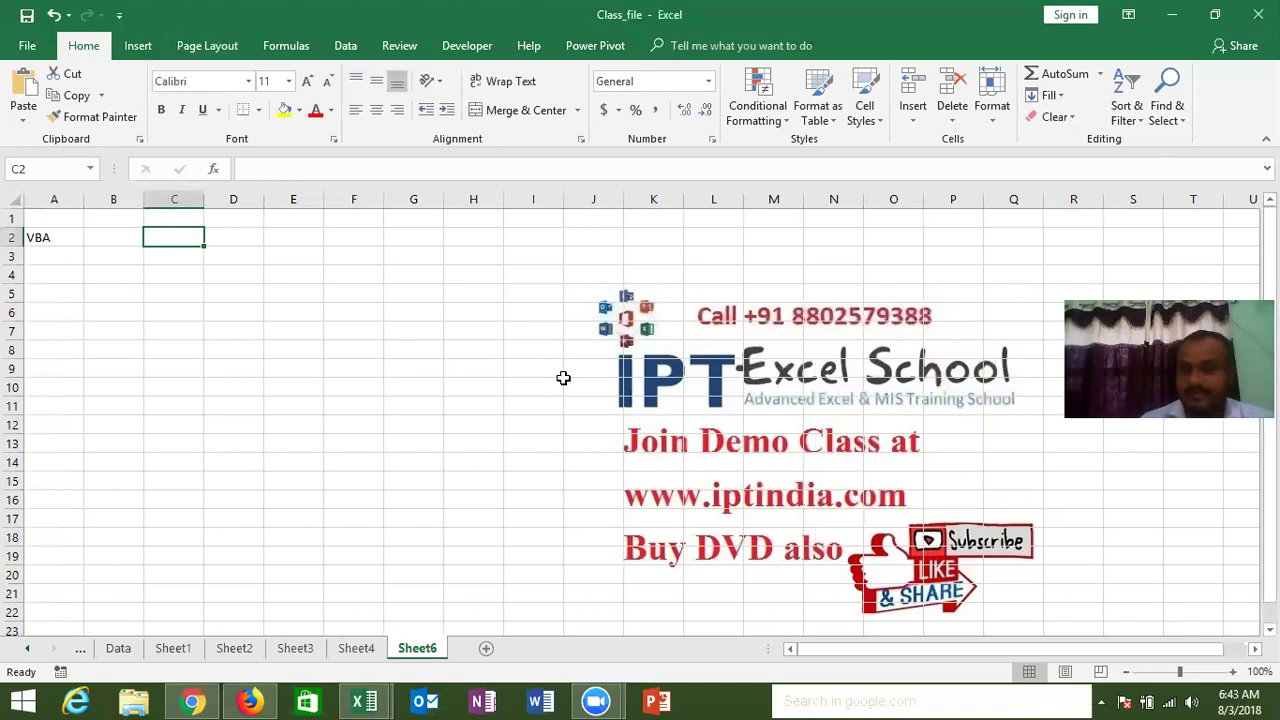
Google 'ads posting site list' in a new Firefox tab
{"action": "left_click", "coordinate": [259, 699]}
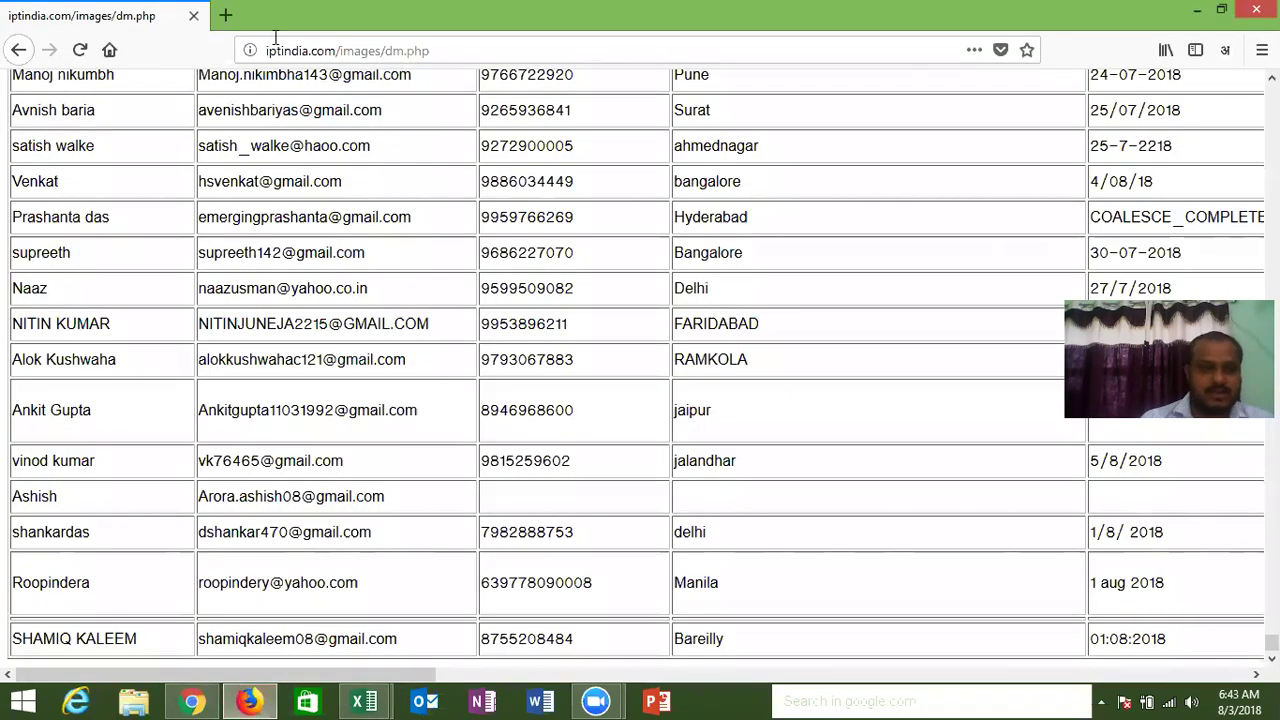
{"action": "key", "text": "ctrl+t"}
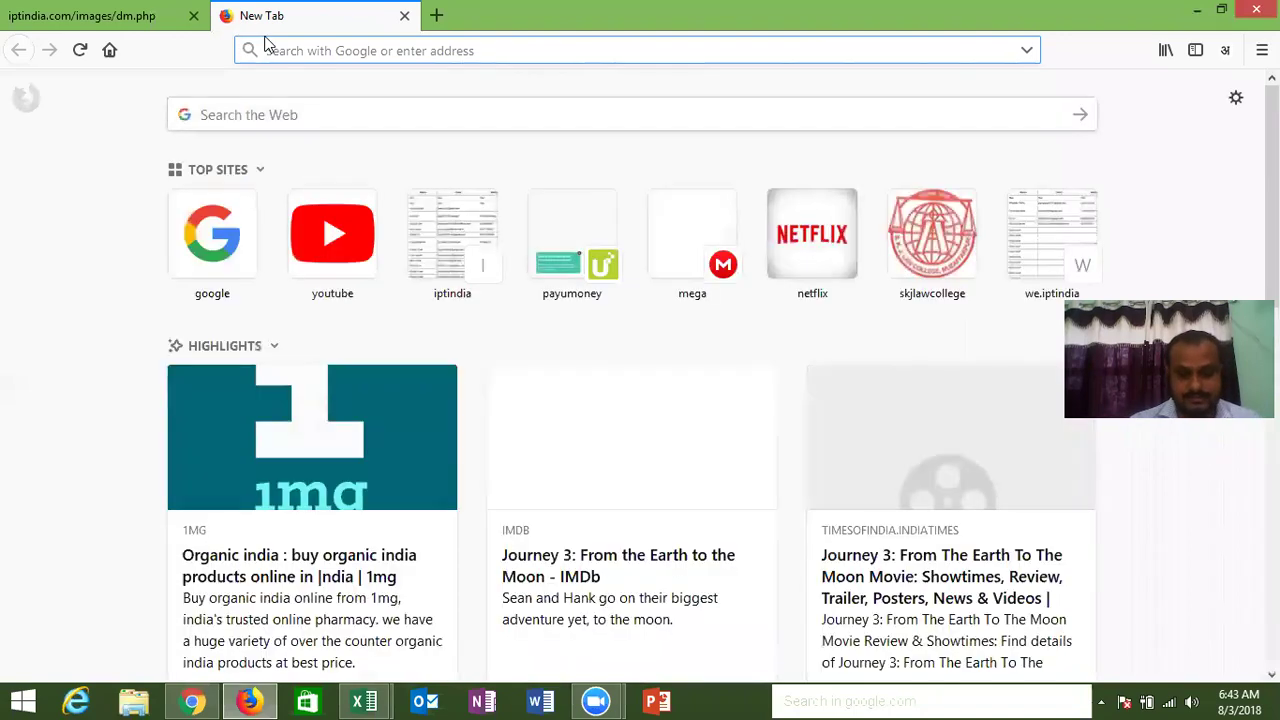
{"action": "type", "text": "google.com"}
{"action": "key", "text": "Return"}
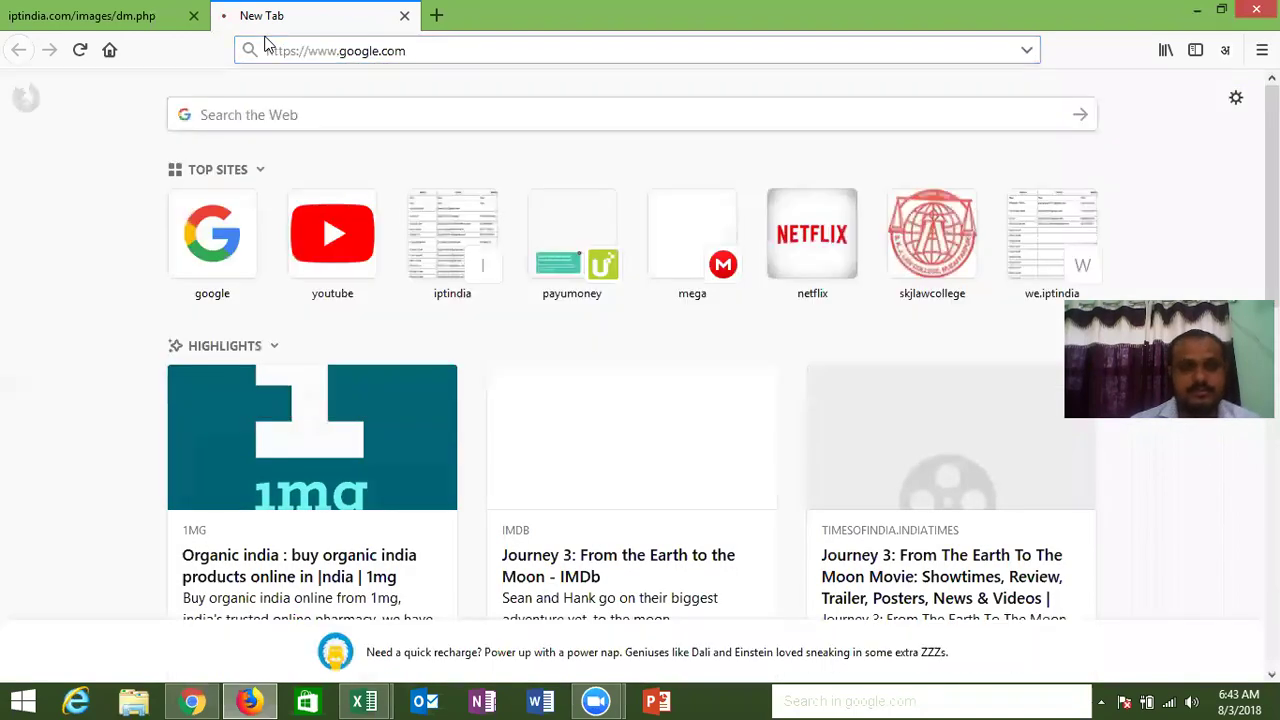
{"action": "left_click", "coordinate": [425, 386]}
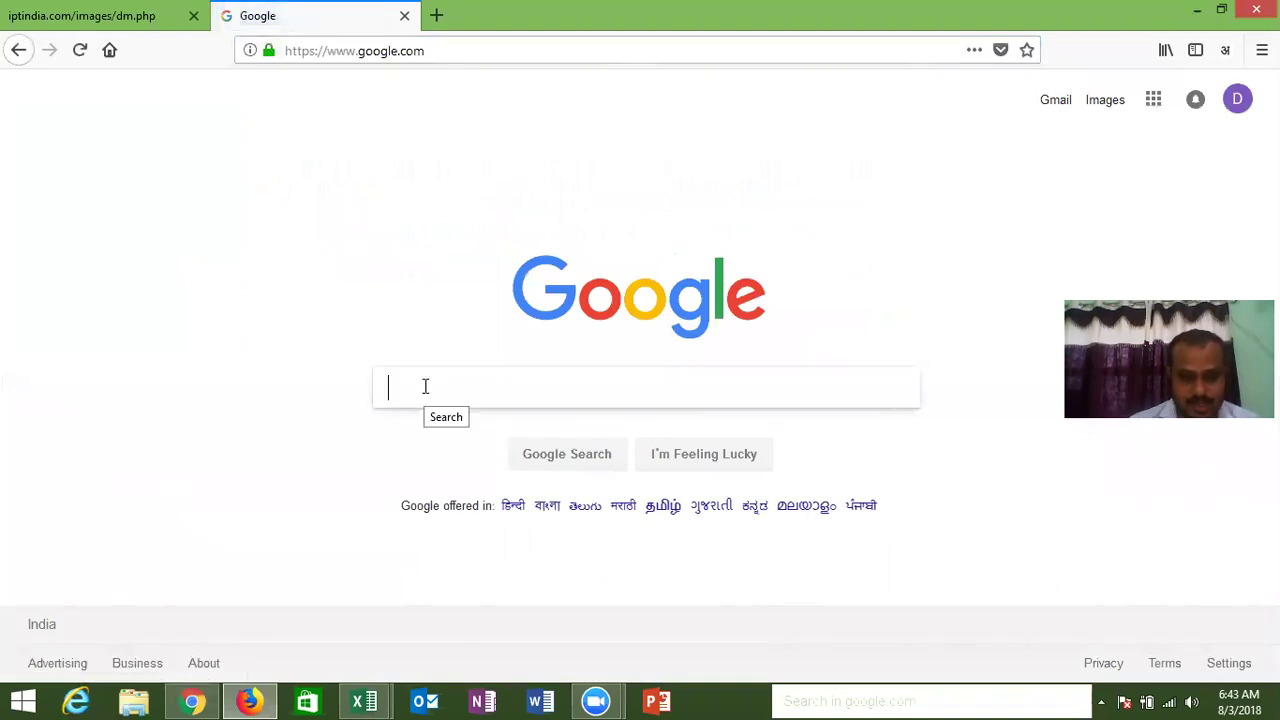
{"action": "type", "text": "ads posting site"}
{"action": "key", "text": "Return"}
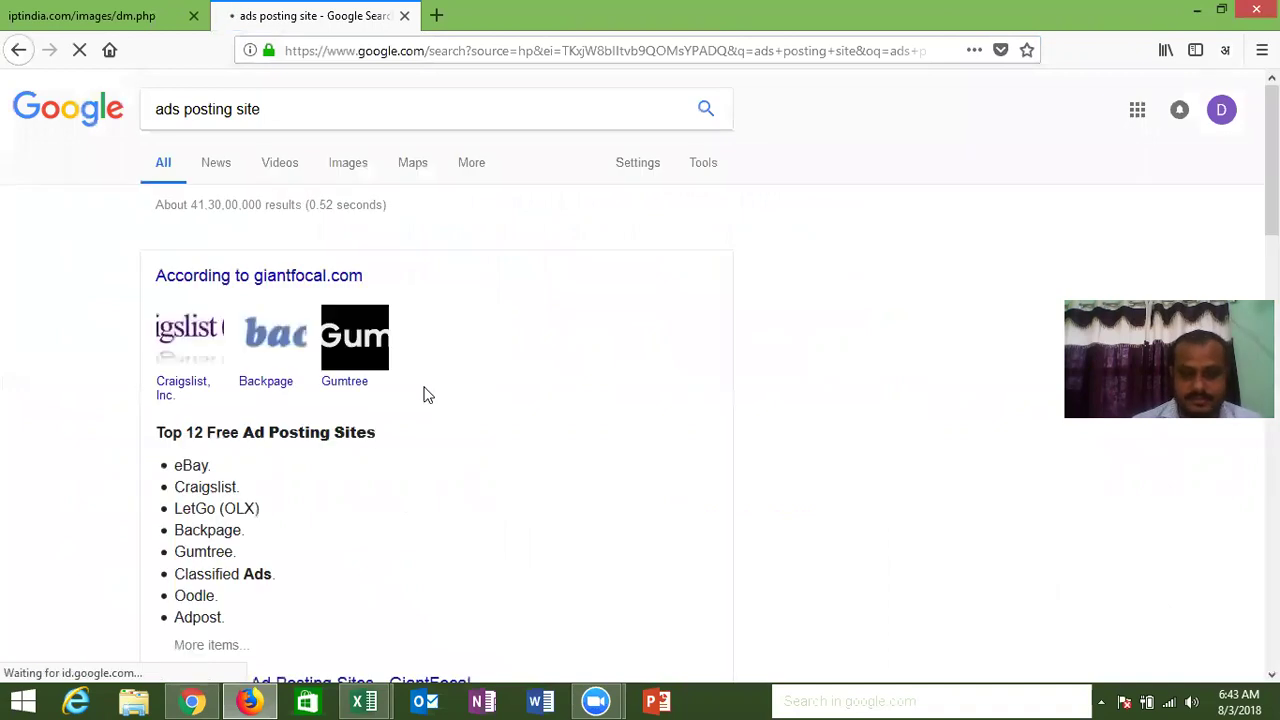
{"action": "left_click", "coordinate": [290, 108]}
{"action": "type", "text": "list"}
{"action": "key", "text": "Return"}
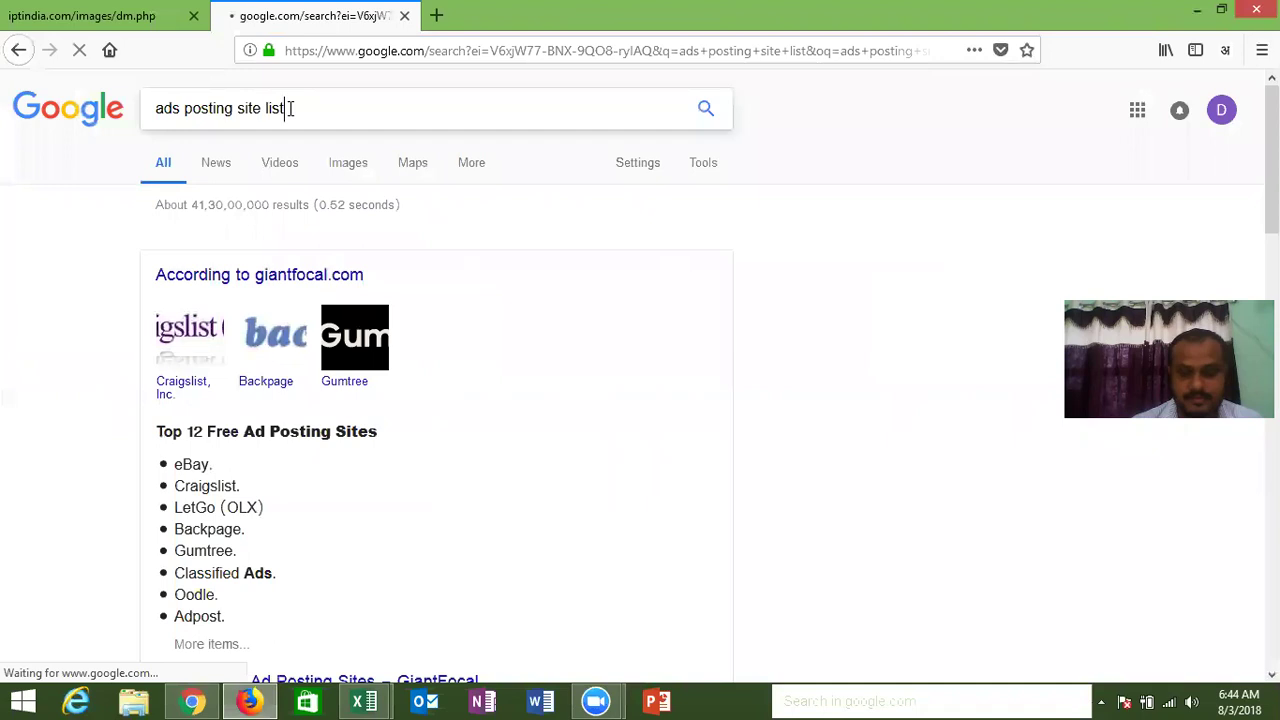
Open the Discussdesk article listing the best 100 free classified websites
{"action": "scroll", "coordinate": [290, 112], "scroll_direction": "down", "scroll_amount": 1}
{"action": "scroll", "coordinate": [290, 118], "scroll_direction": "down", "scroll_amount": 4}
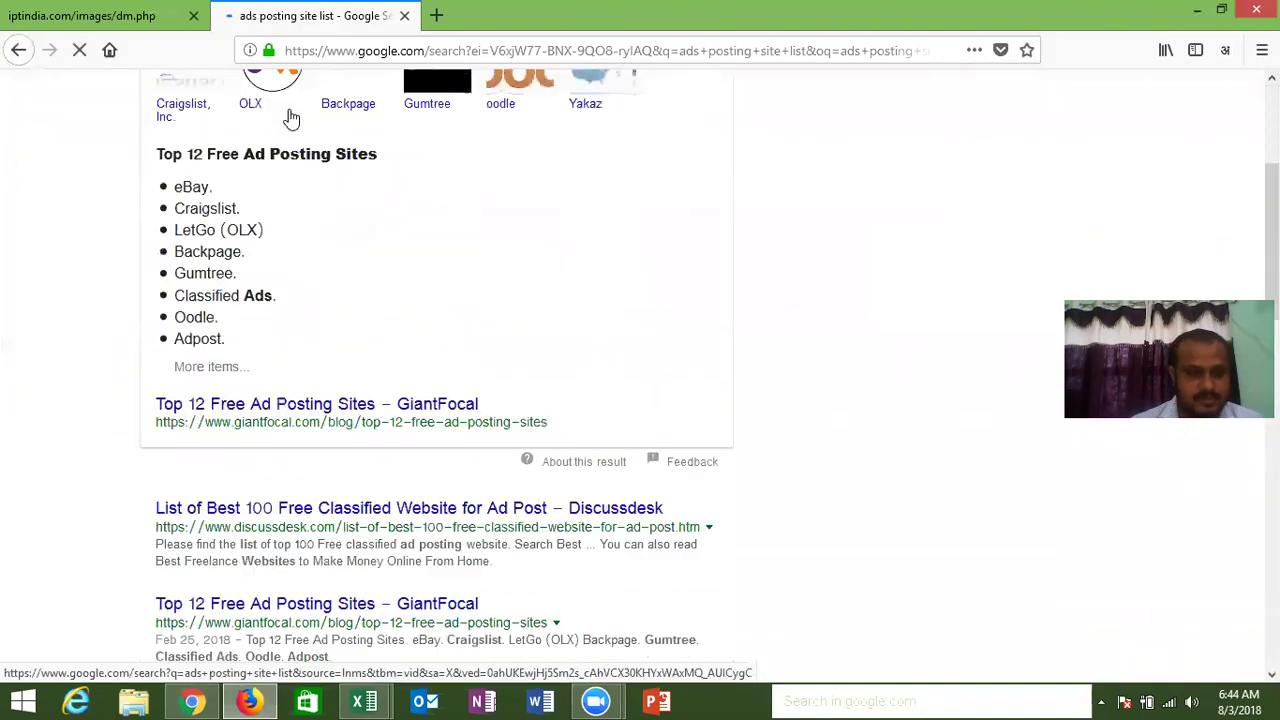
{"action": "scroll", "coordinate": [288, 117], "scroll_direction": "down", "scroll_amount": 4}
{"action": "scroll", "coordinate": [286, 117], "scroll_direction": "down", "scroll_amount": 2}
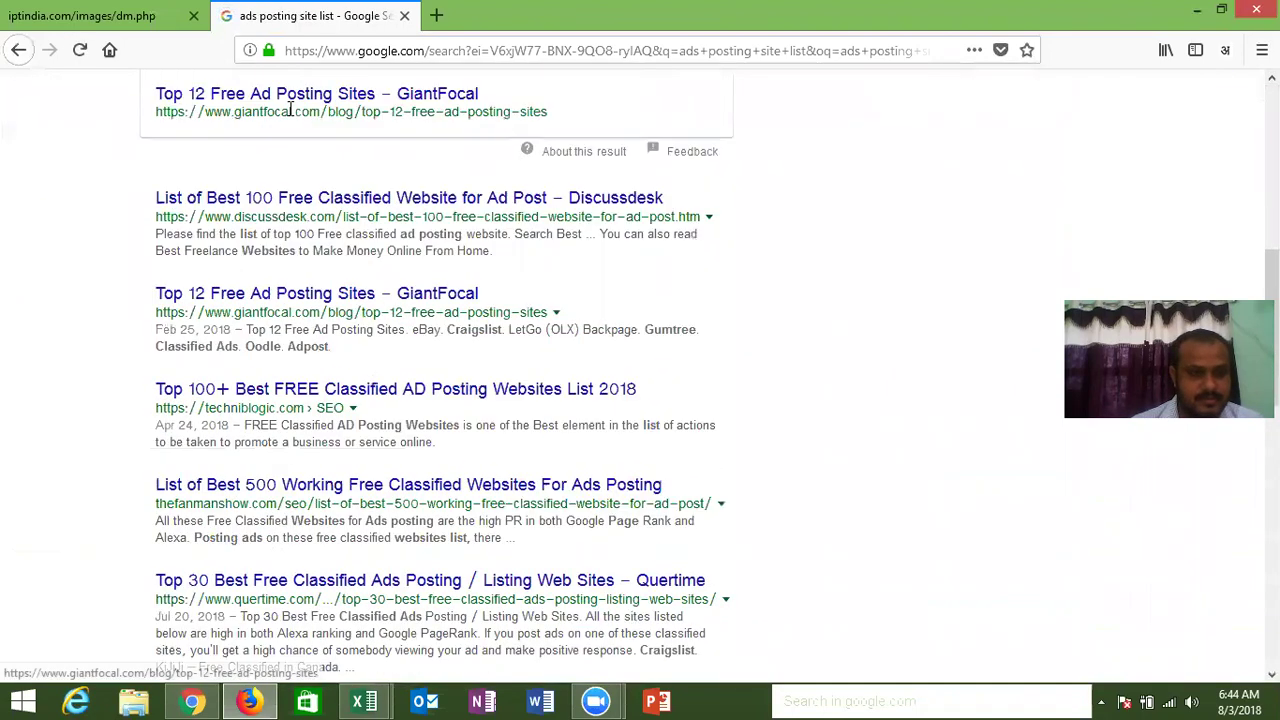
{"action": "left_click", "coordinate": [326, 200]}
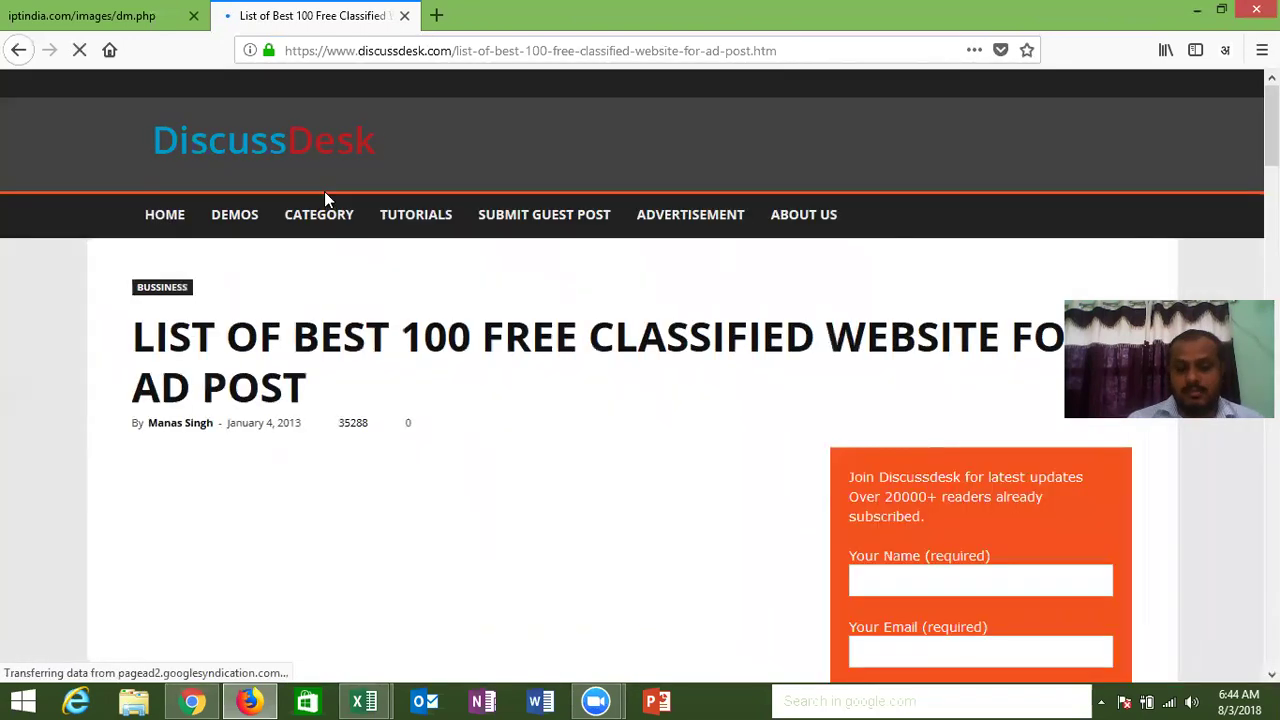
Select and copy the classified-sites table, then return to Excel
{"action": "scroll", "coordinate": [324, 197], "scroll_direction": "down", "scroll_amount": 2}
{"action": "scroll", "coordinate": [324, 197], "scroll_direction": "down", "scroll_amount": 2}
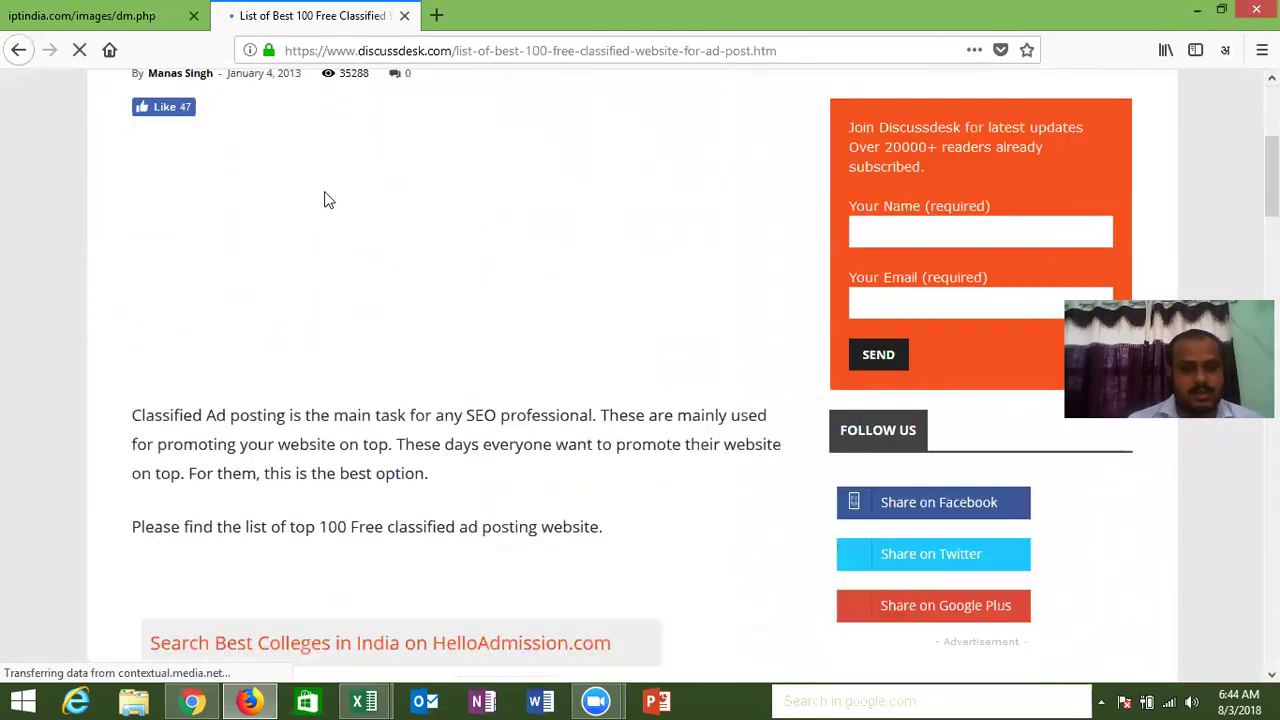
{"action": "scroll", "coordinate": [324, 197], "scroll_direction": "down", "scroll_amount": 2}
{"action": "scroll", "coordinate": [326, 191], "scroll_direction": "down", "scroll_amount": 3}
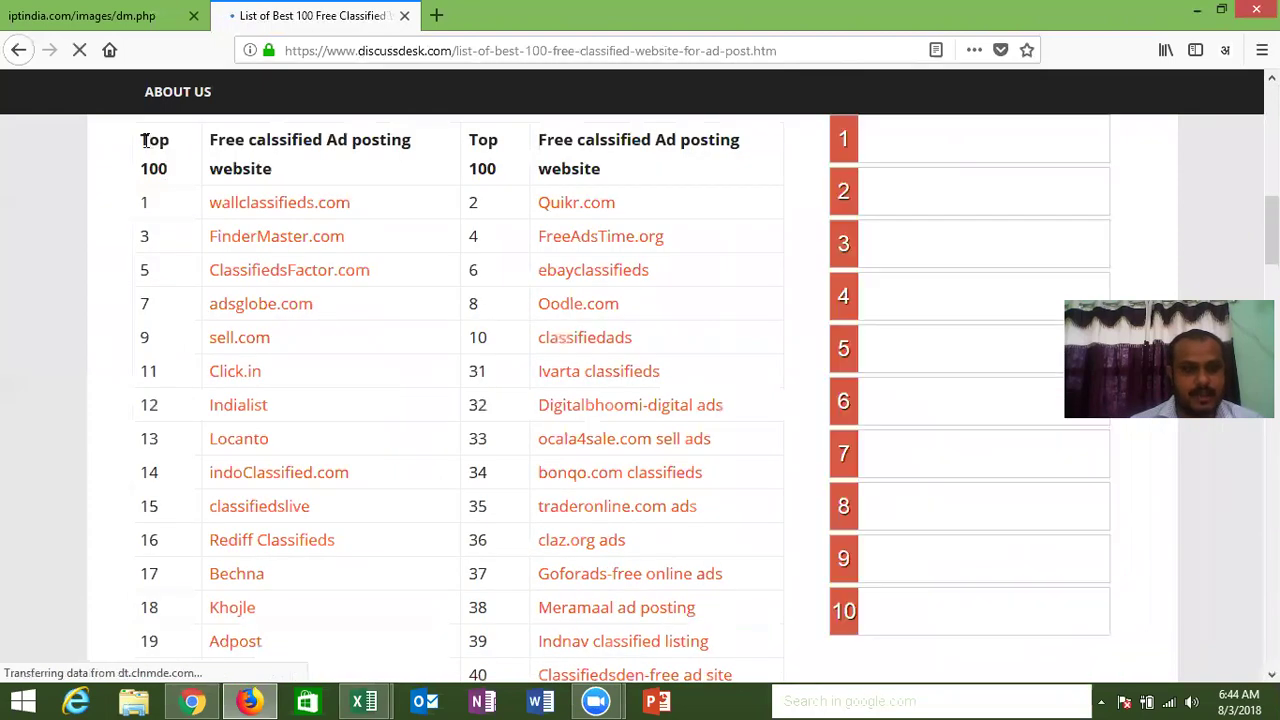
{"action": "mouse_move", "coordinate": [141, 139]}
{"action": "left_mouse_down"}
{"action": "mouse_move", "coordinate": [300, 315]}
{"action": "mouse_move", "coordinate": [360, 552]}
{"action": "left_mouse_up"}
{"action": "key", "text": "ctrl+c"}
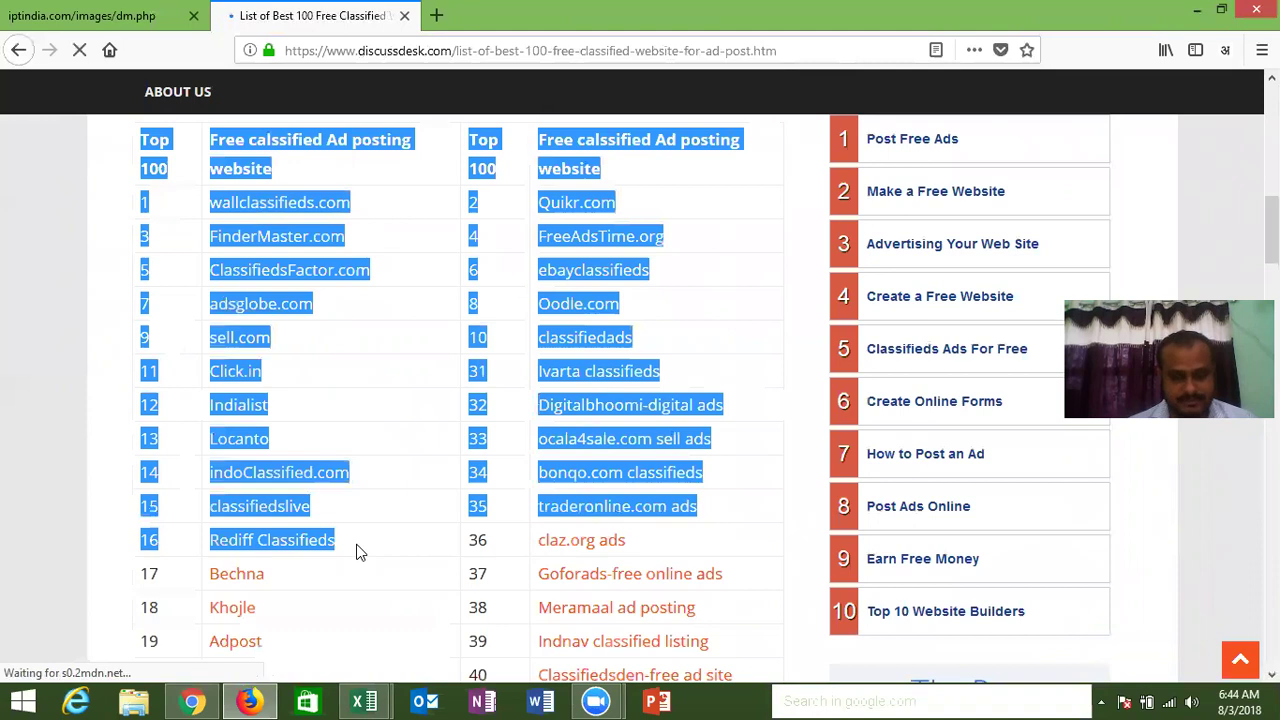
{"action": "key", "text": "alt+Tab"}
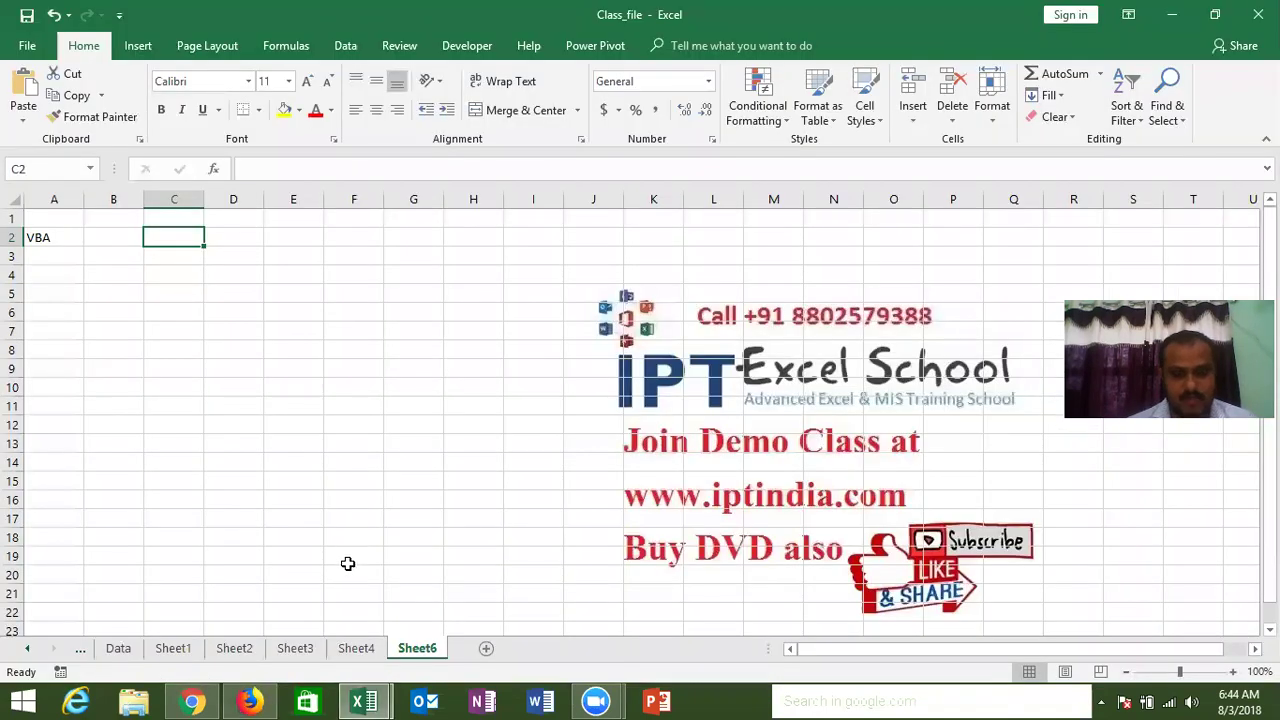
Paste the copied classified-sites table at A1 of a new Sheet7
{"action": "left_click", "coordinate": [486, 648]}
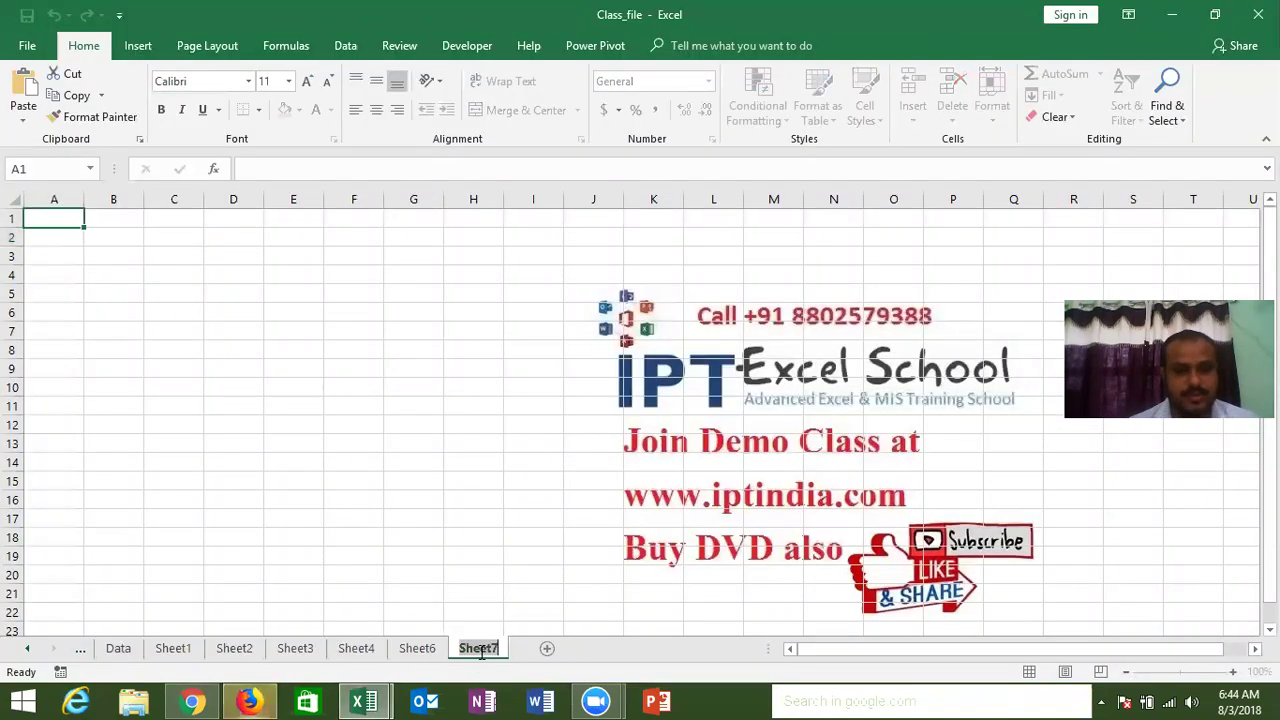
{"action": "left_click", "coordinate": [172, 386]}
{"action": "left_click", "coordinate": [61, 222]}
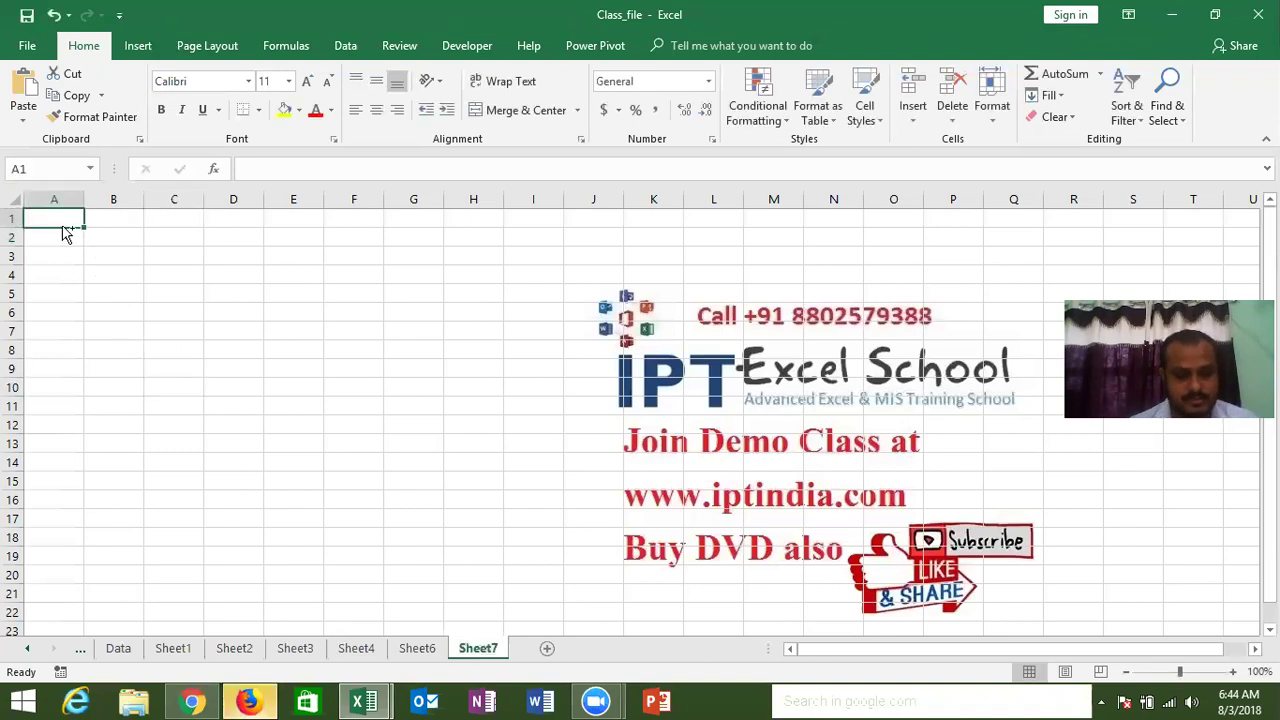
{"action": "key", "text": "ctrl+v"}
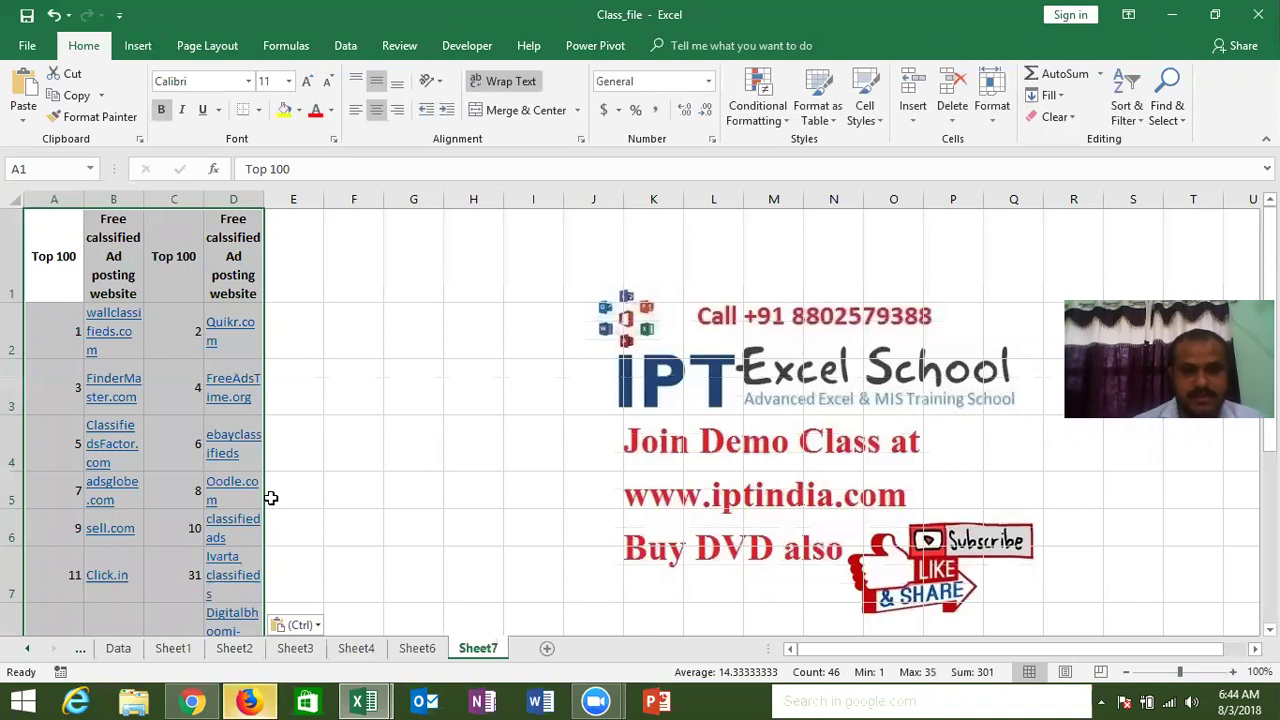
Replace column C's second numbering with a blank column and widen columns B and E
{"action": "left_click", "coordinate": [314, 424]}
{"action": "left_click", "coordinate": [190, 198]}
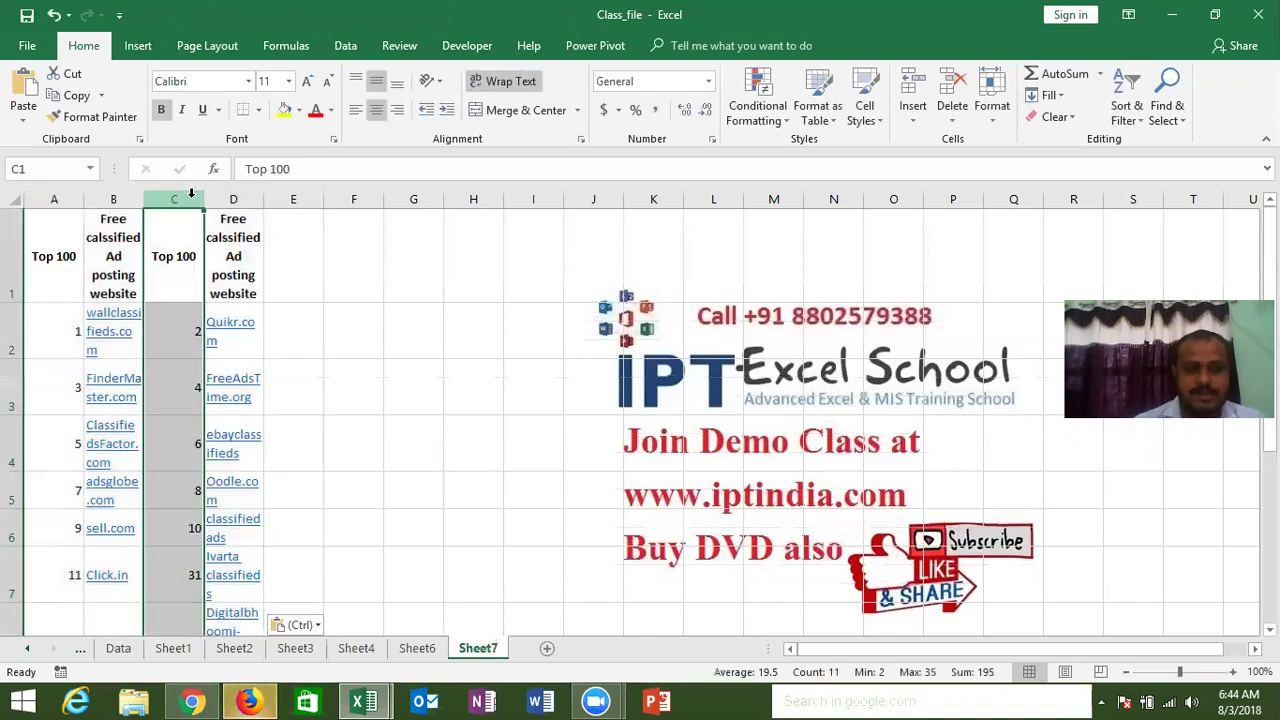
{"action": "key", "text": "ctrl+minus"}
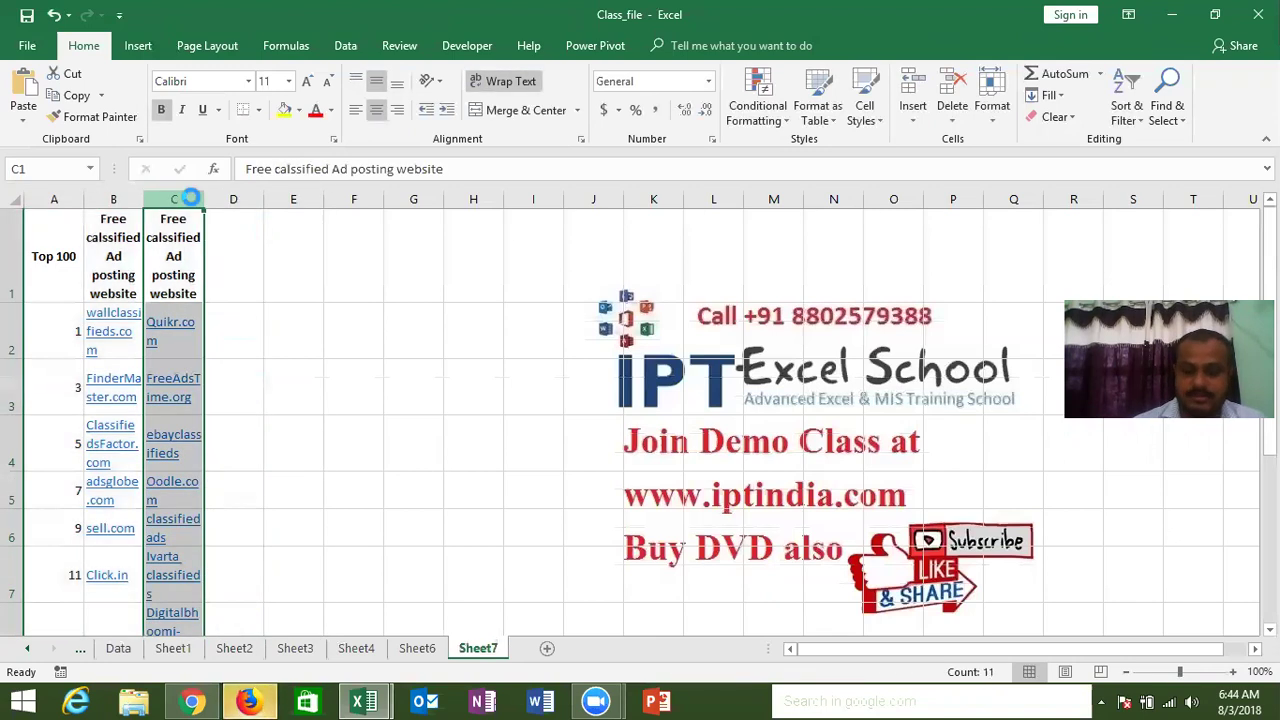
{"action": "key", "text": "ctrl+shift+plus"}
{"action": "key", "text": "ctrl+shift+plus"}
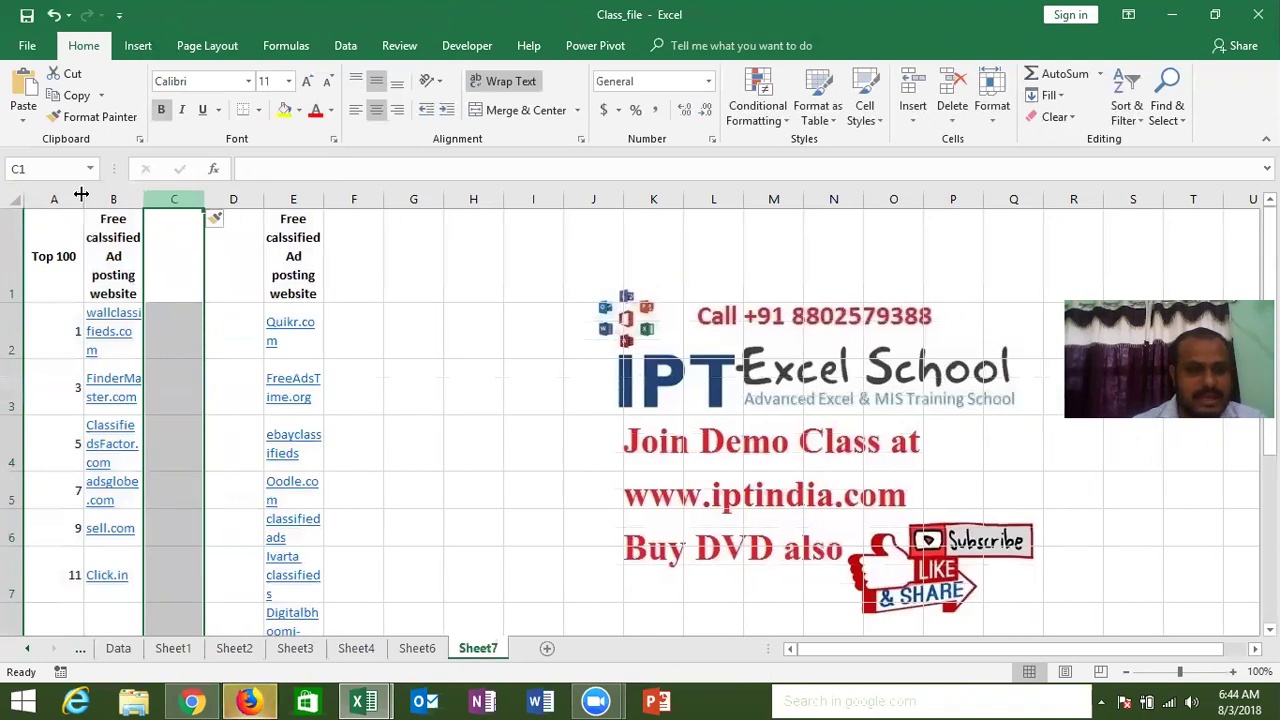
{"action": "left_click_drag", "start_coordinate": [173, 203], "coordinate": [248, 208]}
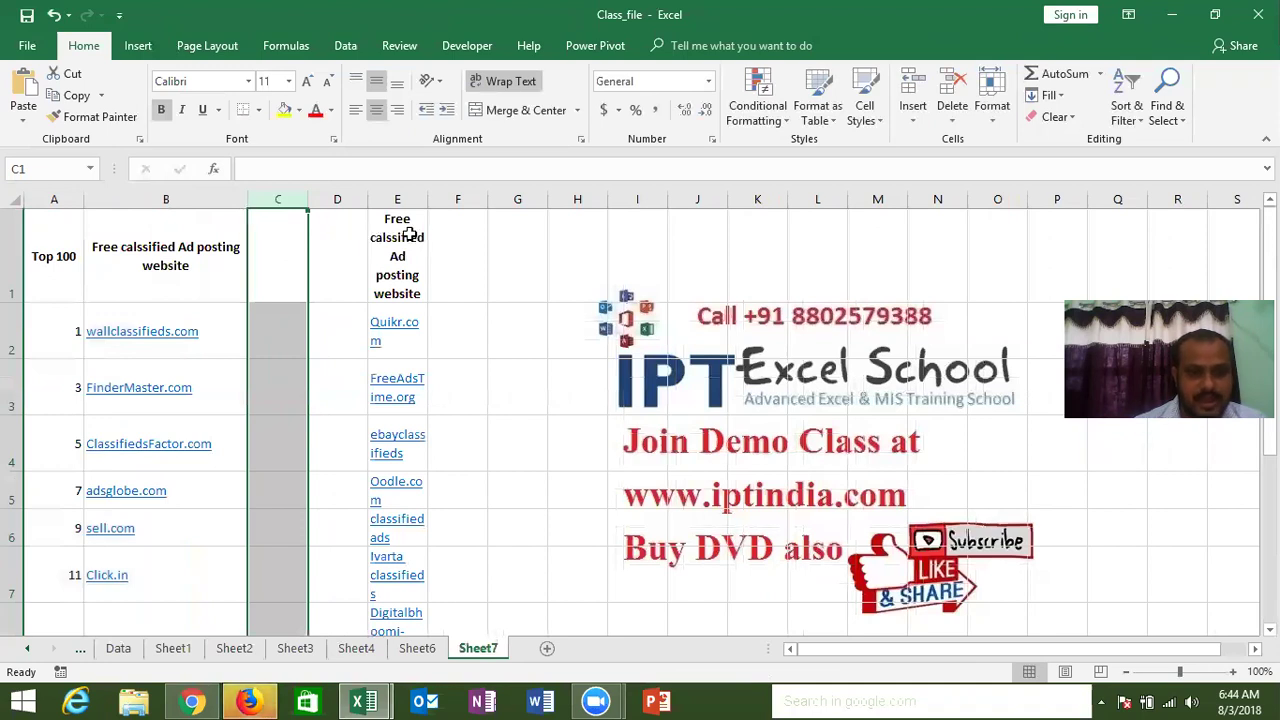
{"action": "left_click_drag", "start_coordinate": [426, 203], "coordinate": [566, 207]}
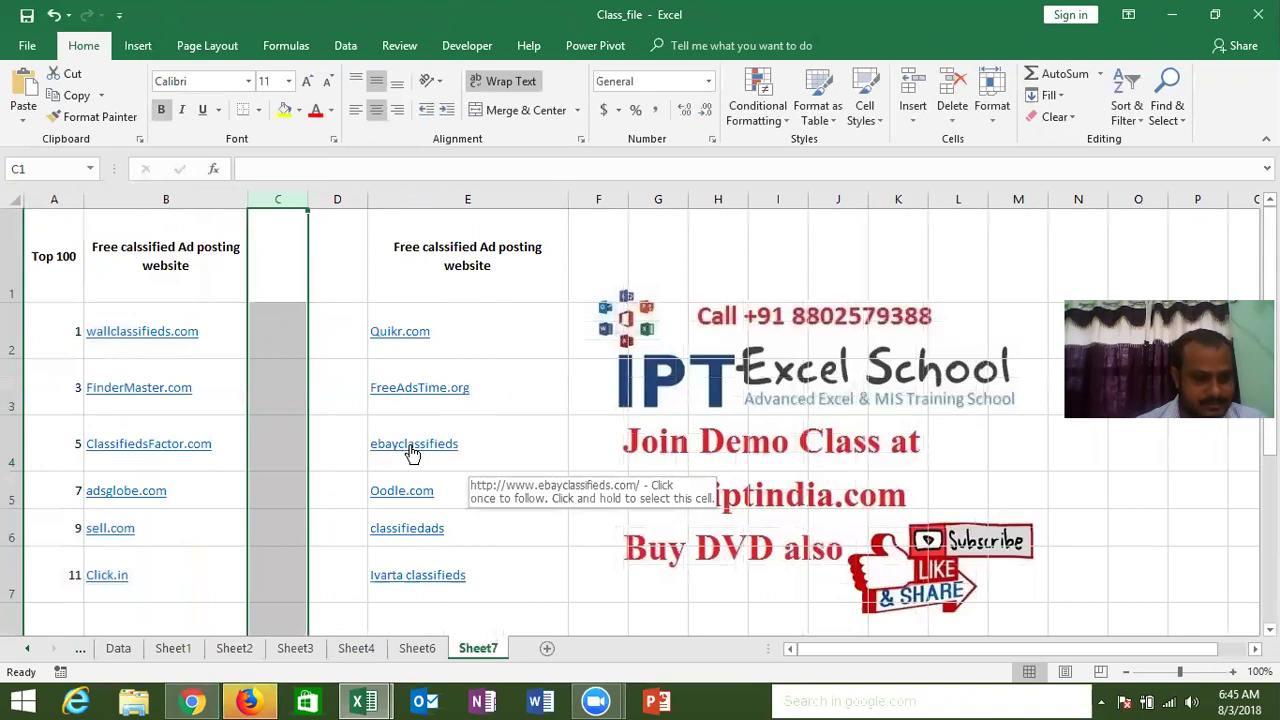
{"action": "left_click", "coordinate": [294, 583]}
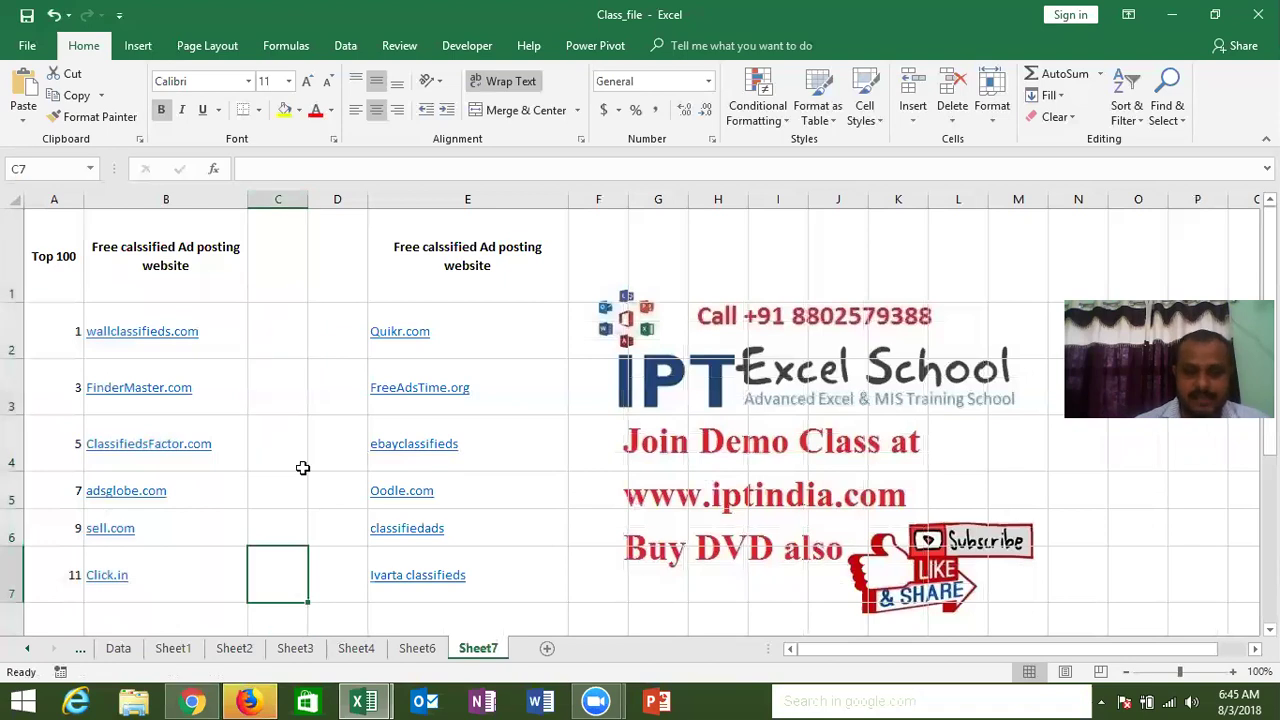
{"action": "left_click", "coordinate": [286, 333]}
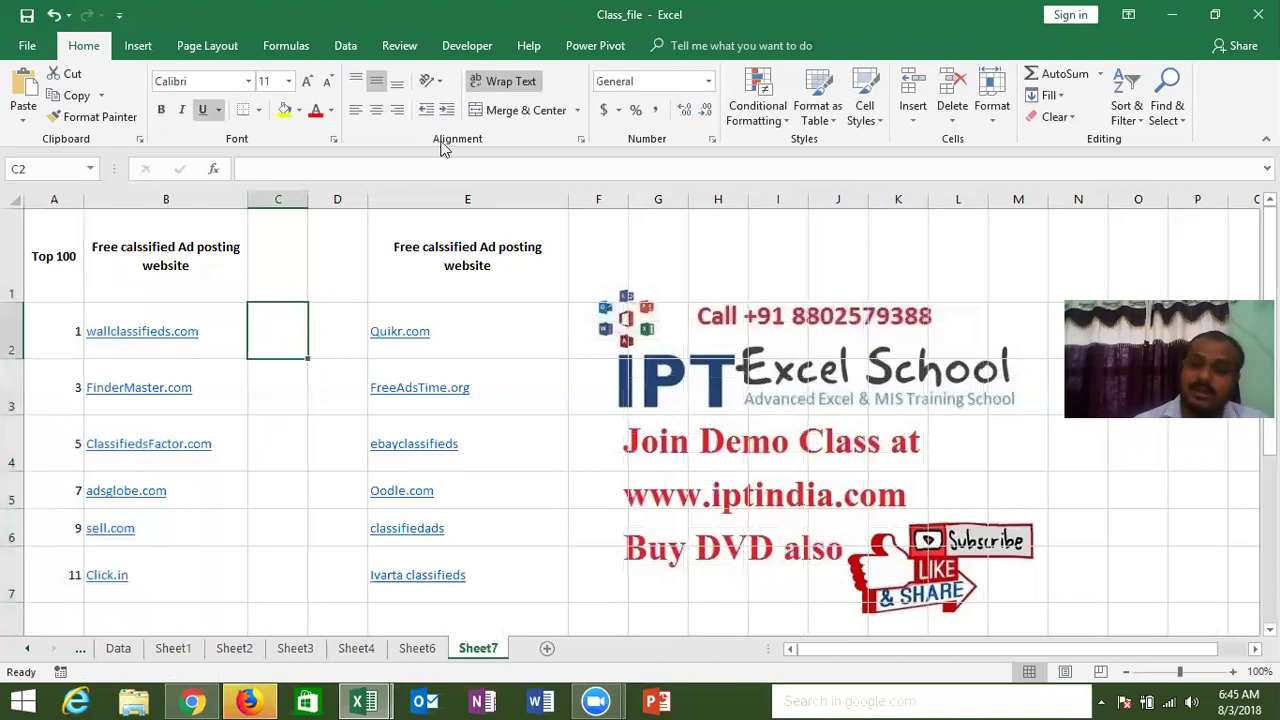
{"action": "left_click_drag", "start_coordinate": [307, 200], "coordinate": [441, 200]}
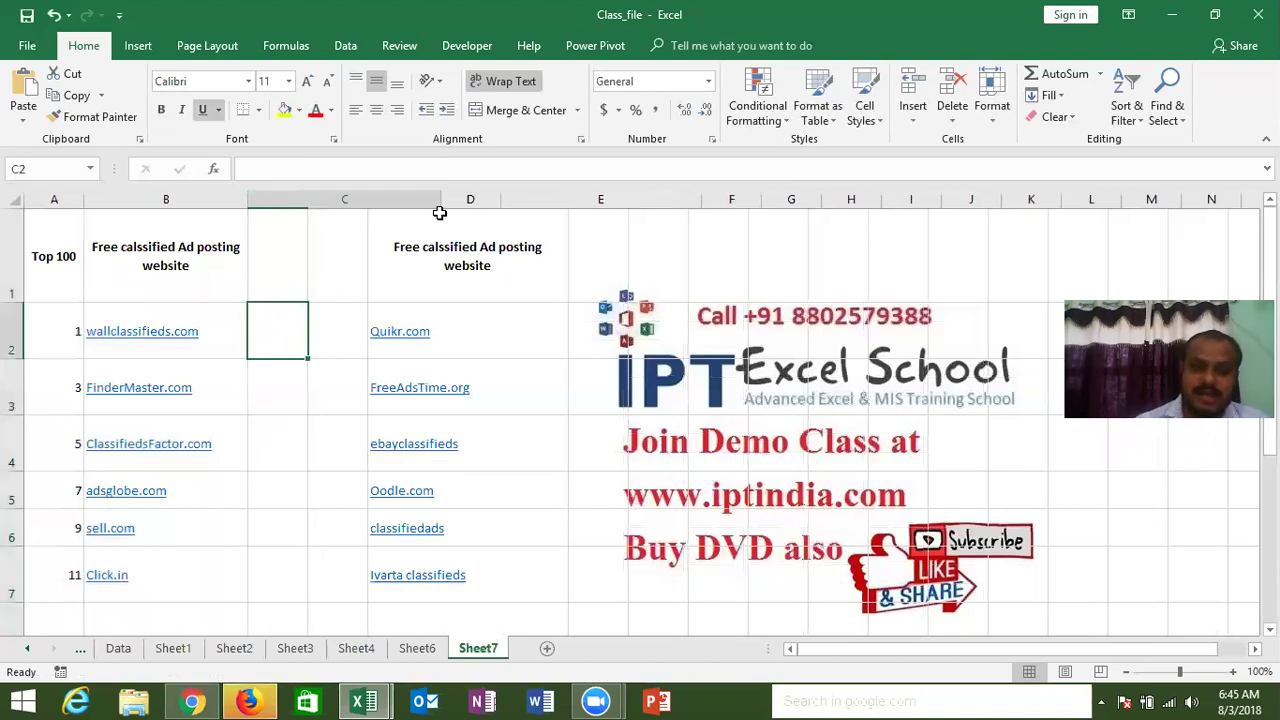
{"action": "right_click", "coordinate": [120, 345]}
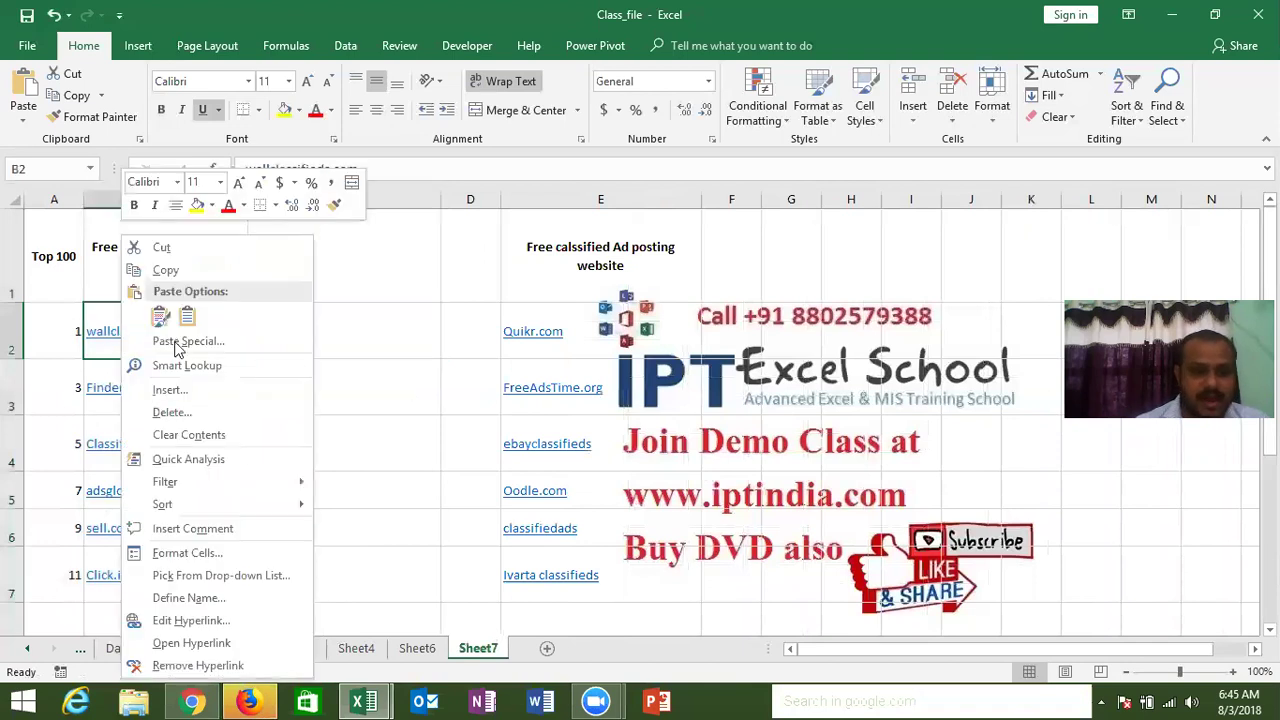
{"action": "left_click", "coordinate": [178, 640]}
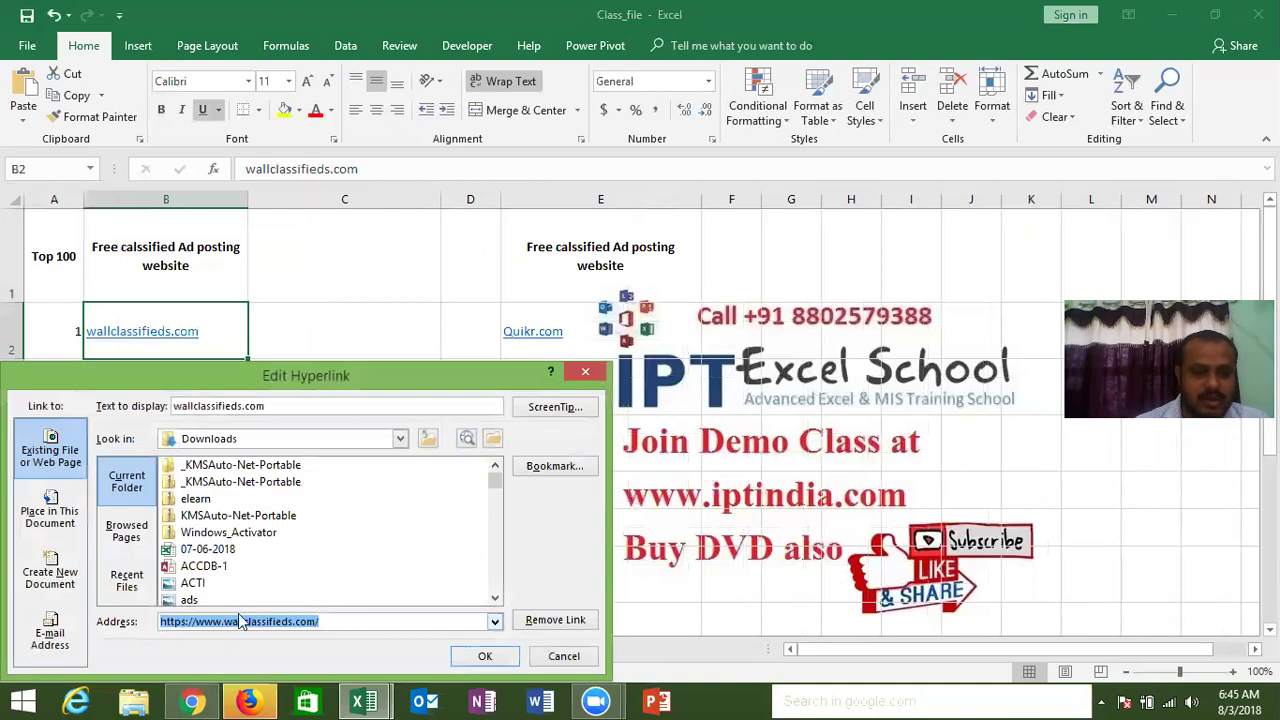
{"action": "key", "text": "Escape"}
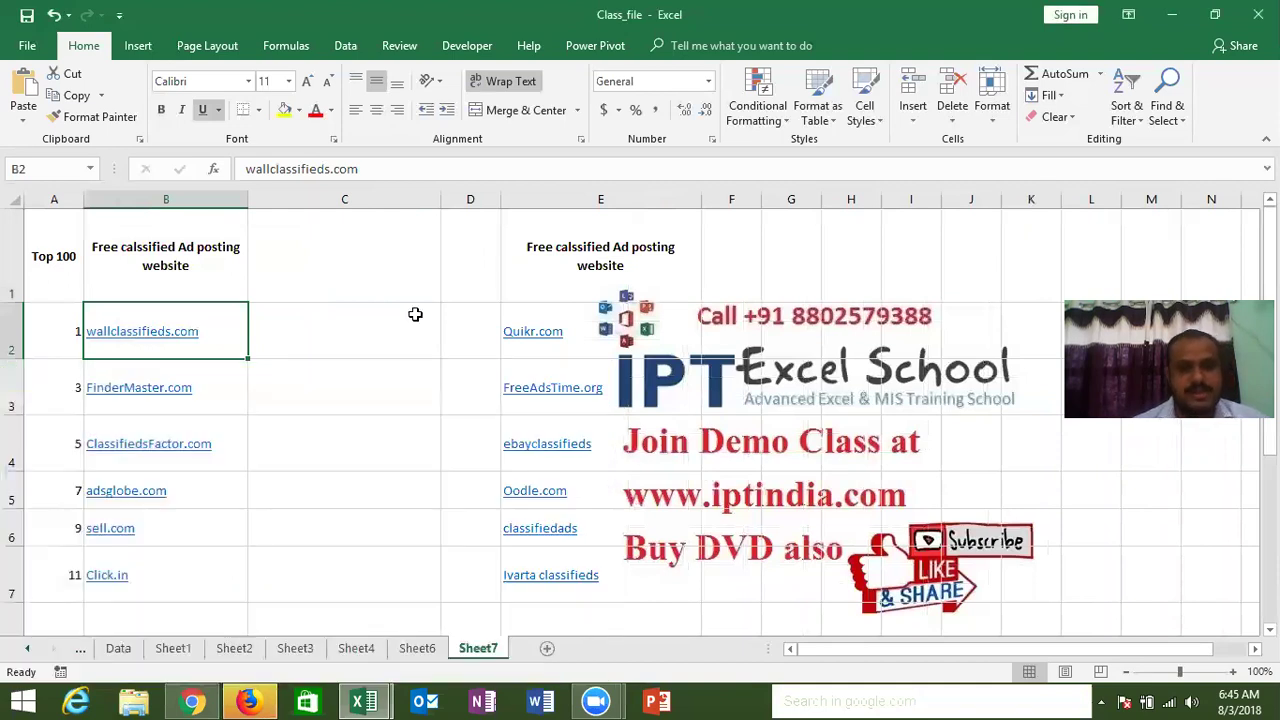
{"action": "left_click", "coordinate": [337, 318]}
{"action": "type", "text": "https://www.wallclassifieds.com/"}
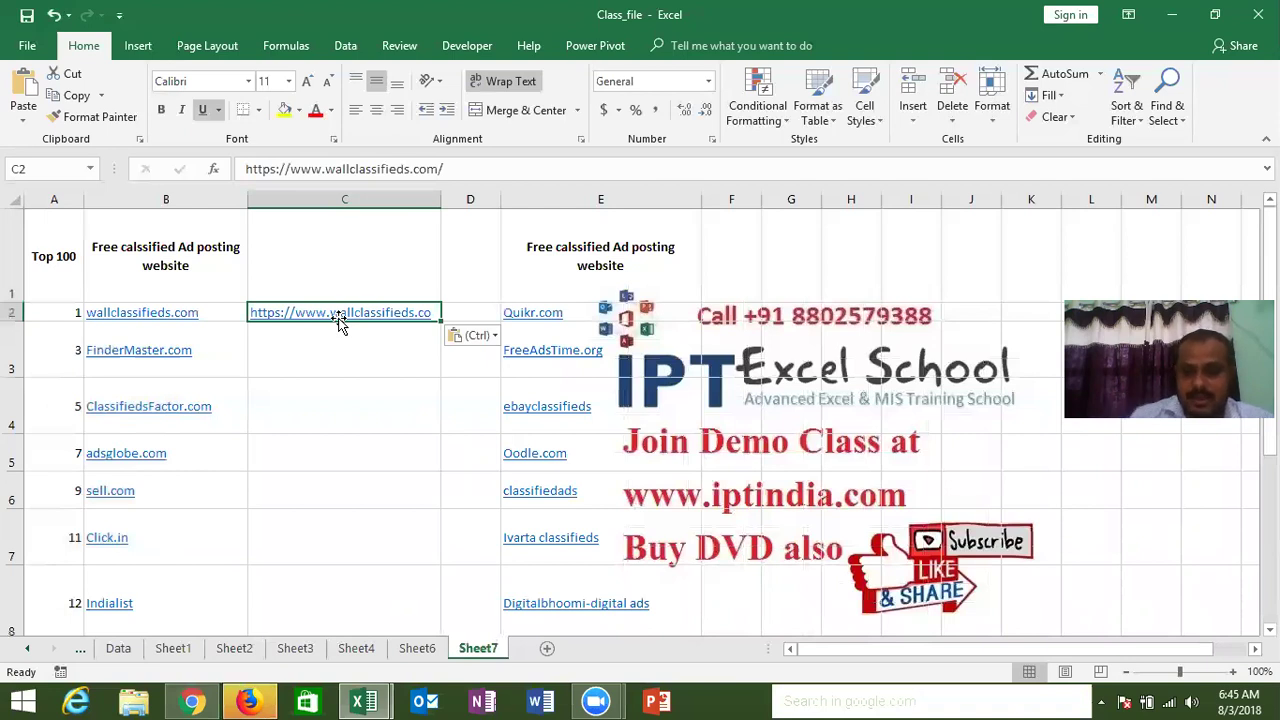
{"action": "key", "text": "Delete"}
Open Module1 in the Visual Basic editor and delete its existing code
{"action": "left_click", "coordinate": [482, 45]}
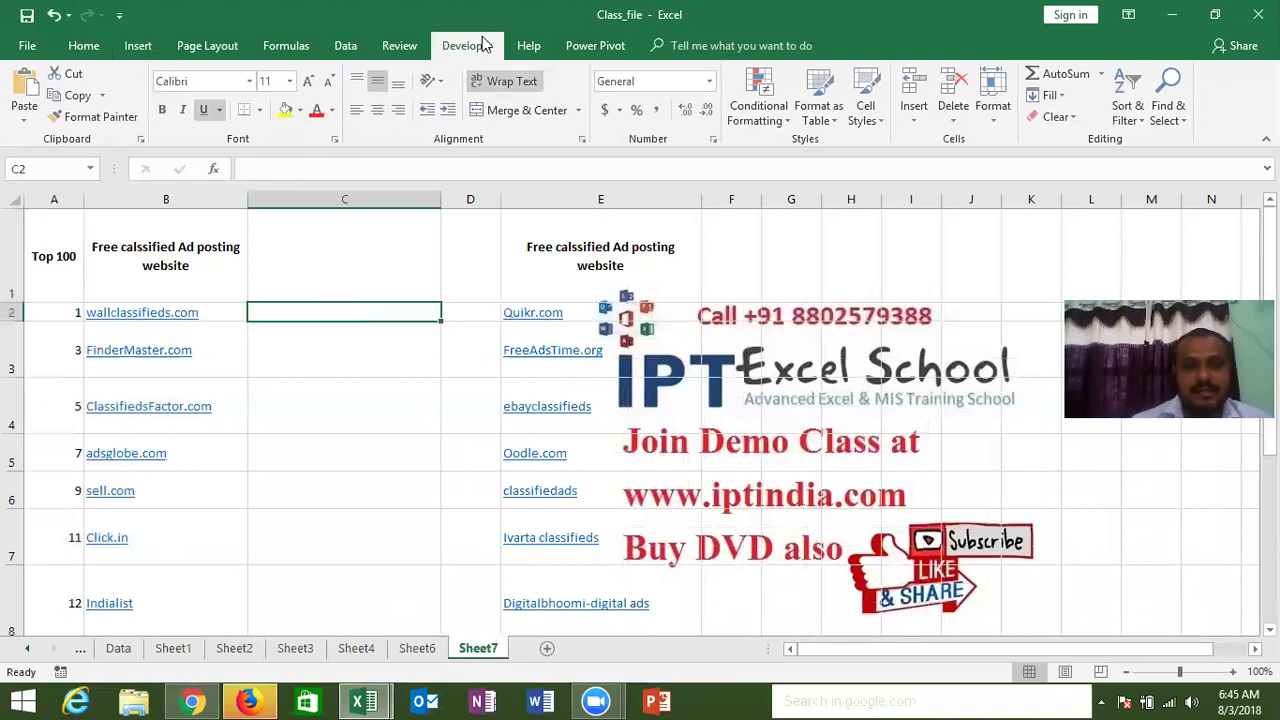
{"action": "left_click", "coordinate": [22, 112]}
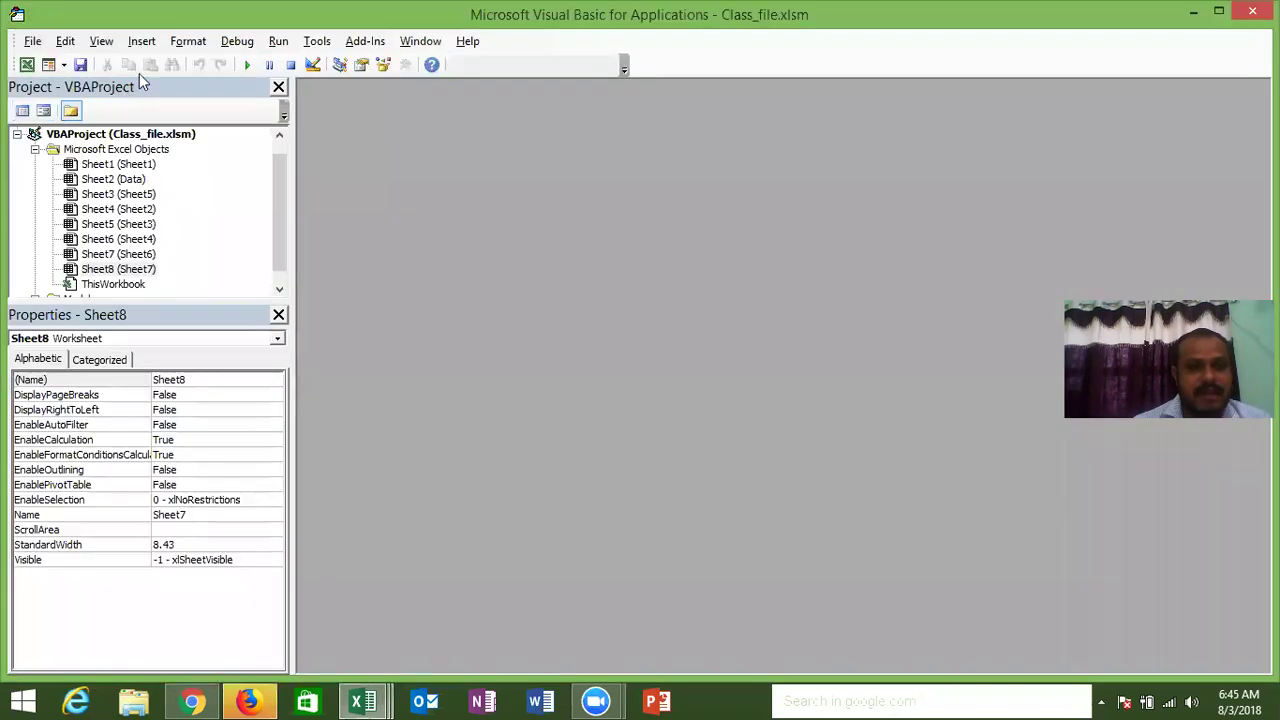
{"action": "left_click_drag", "start_coordinate": [276, 220], "coordinate": [279, 263]}
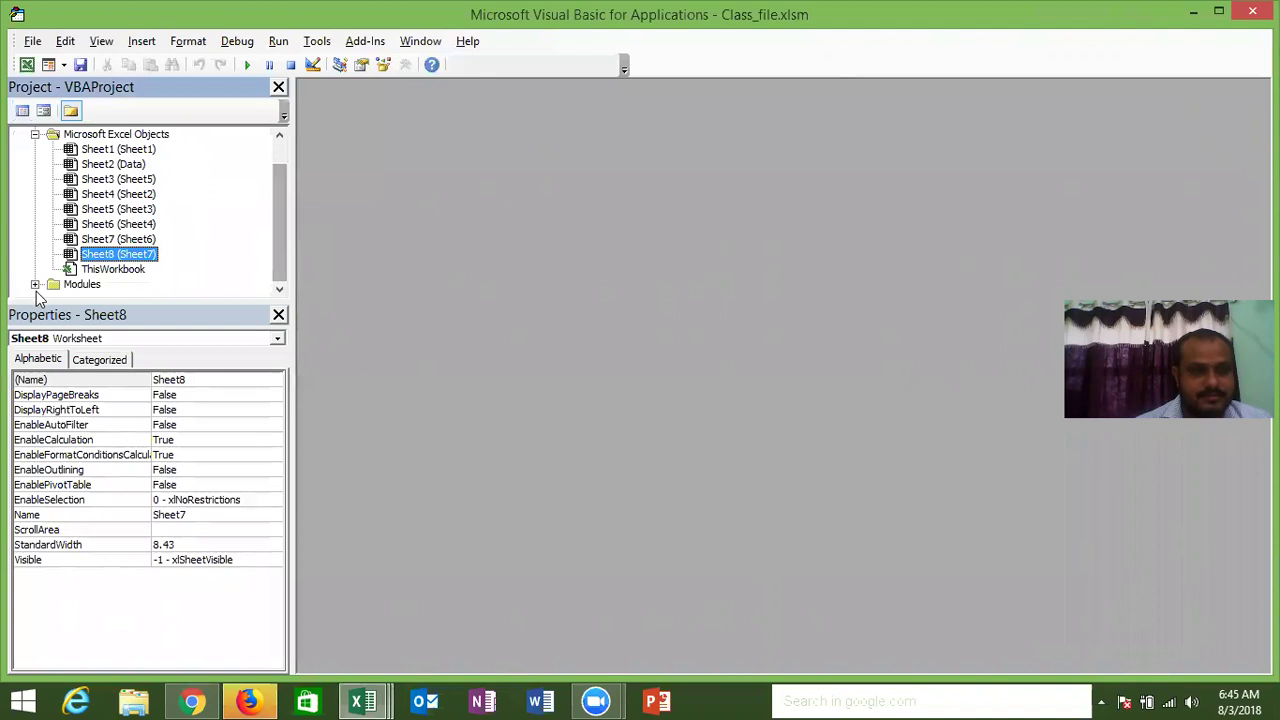
{"action": "left_click", "coordinate": [35, 285]}
{"action": "double_click", "coordinate": [106, 211]}
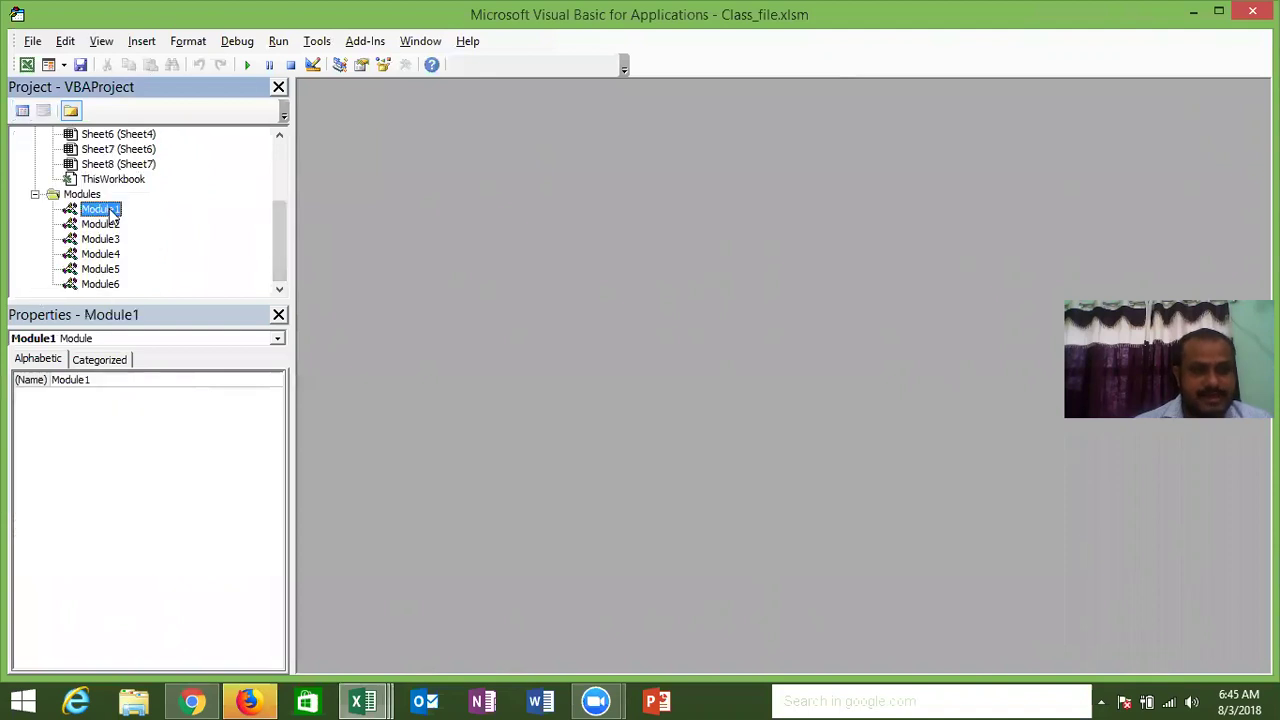
{"action": "key", "text": "ctrl+a"}
{"action": "key", "text": "Delete"}
Write Function URL(n As Range) returning n.Hyperlinks(1).Address, then go back to Excel
{"action": "type", "text": "functionn"}
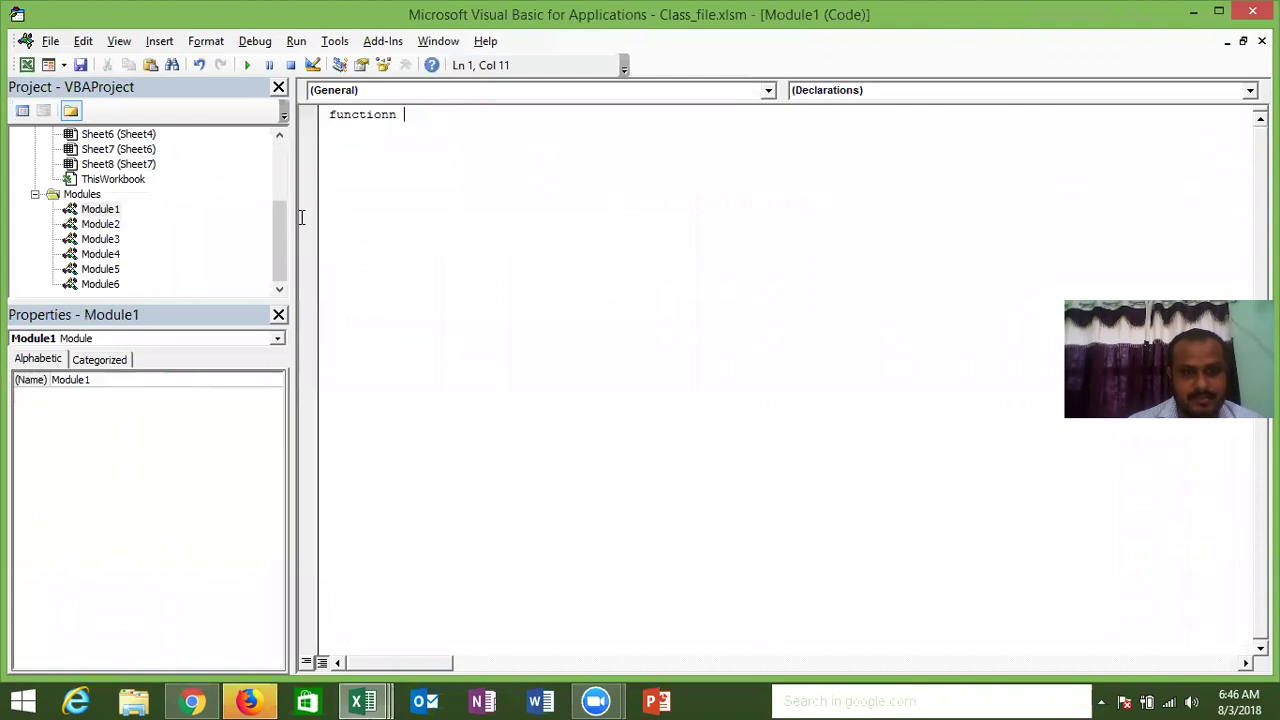
{"action": "key", "text": "BackSpace"}
{"action": "key", "text": "BackSpace"}
{"action": "type", "text": "URL(n as ra"}
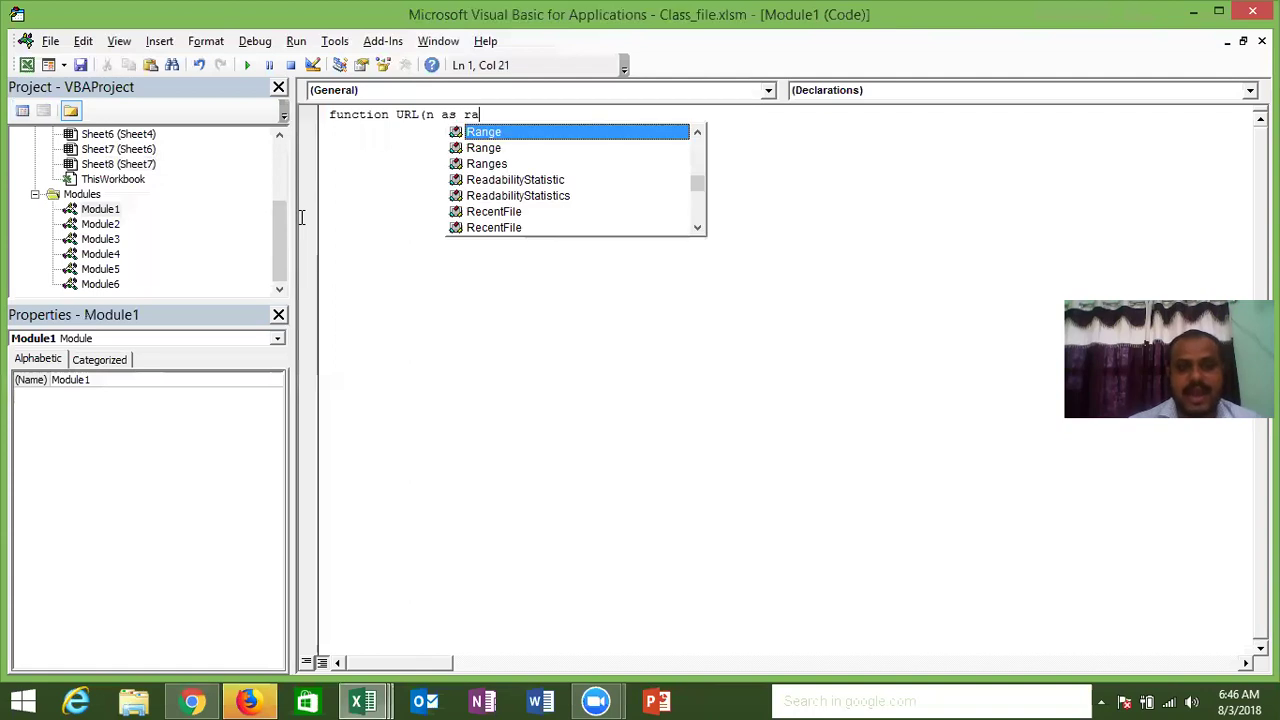
{"action": "type", "text": ")"}
{"action": "key", "text": "Return"}
{"action": "key", "text": "Return"}
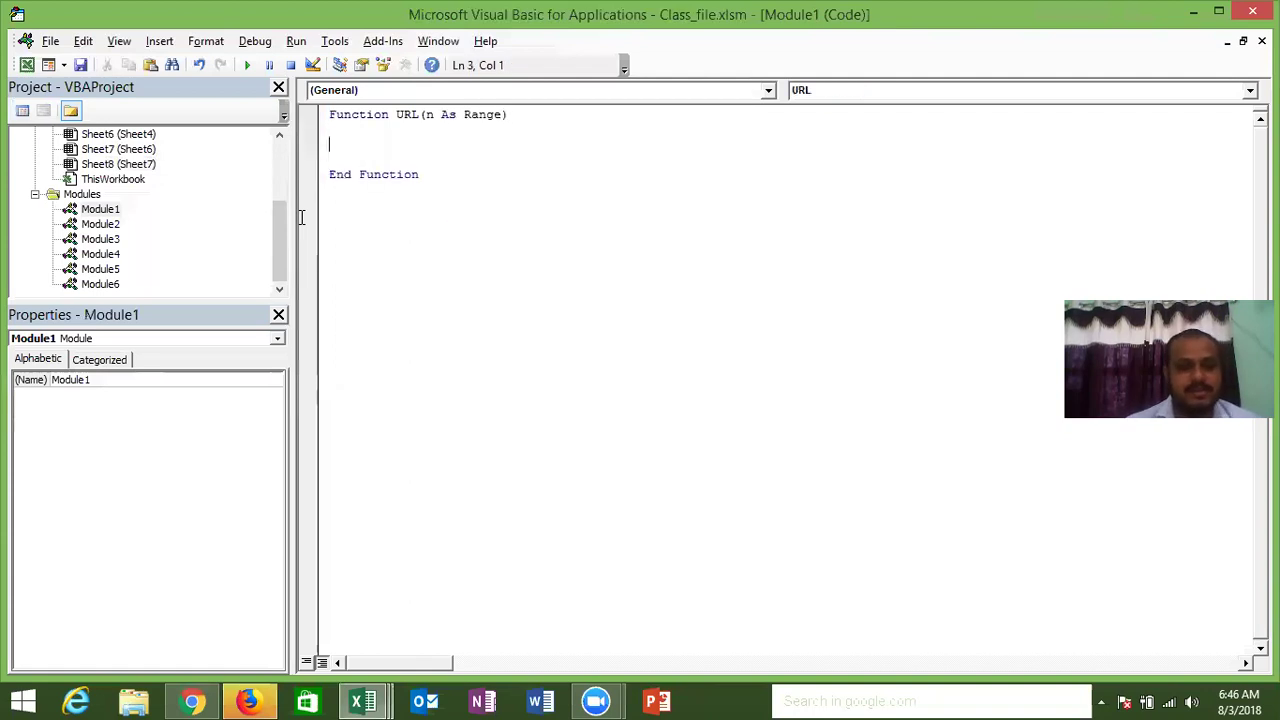
{"action": "type", "text": "URL=n"}
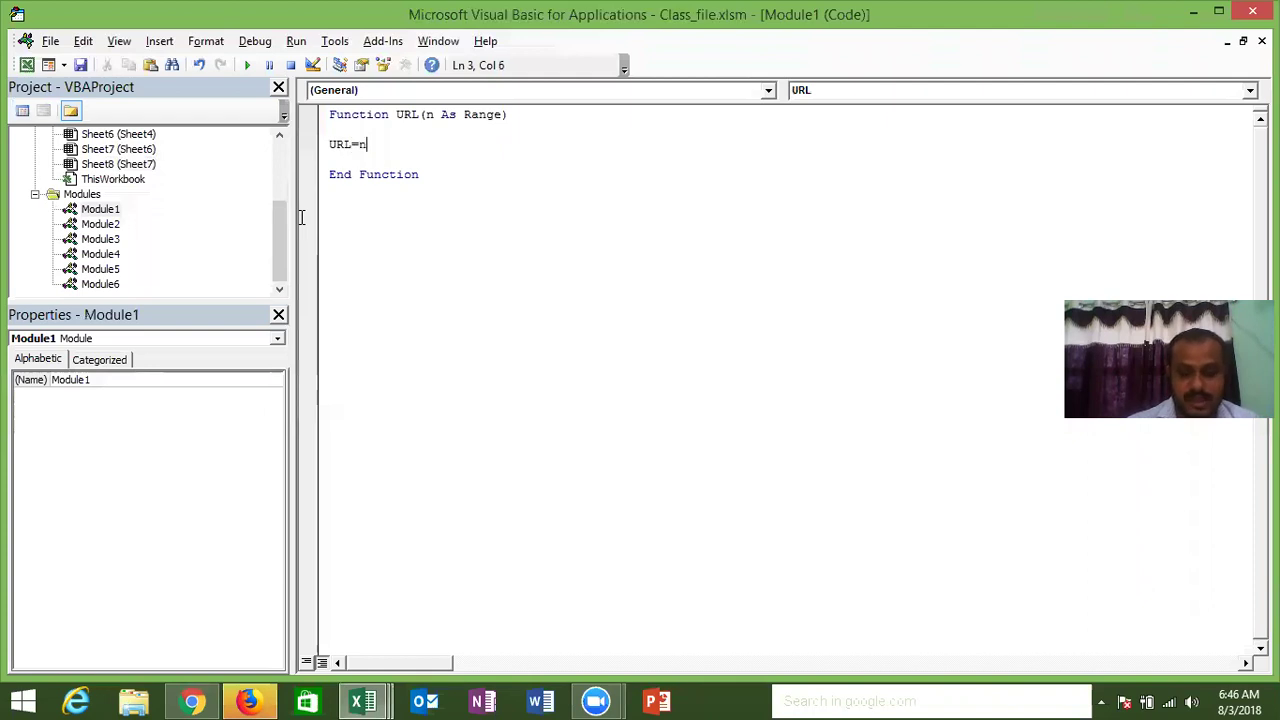
{"action": "type", "text": ".hy"}
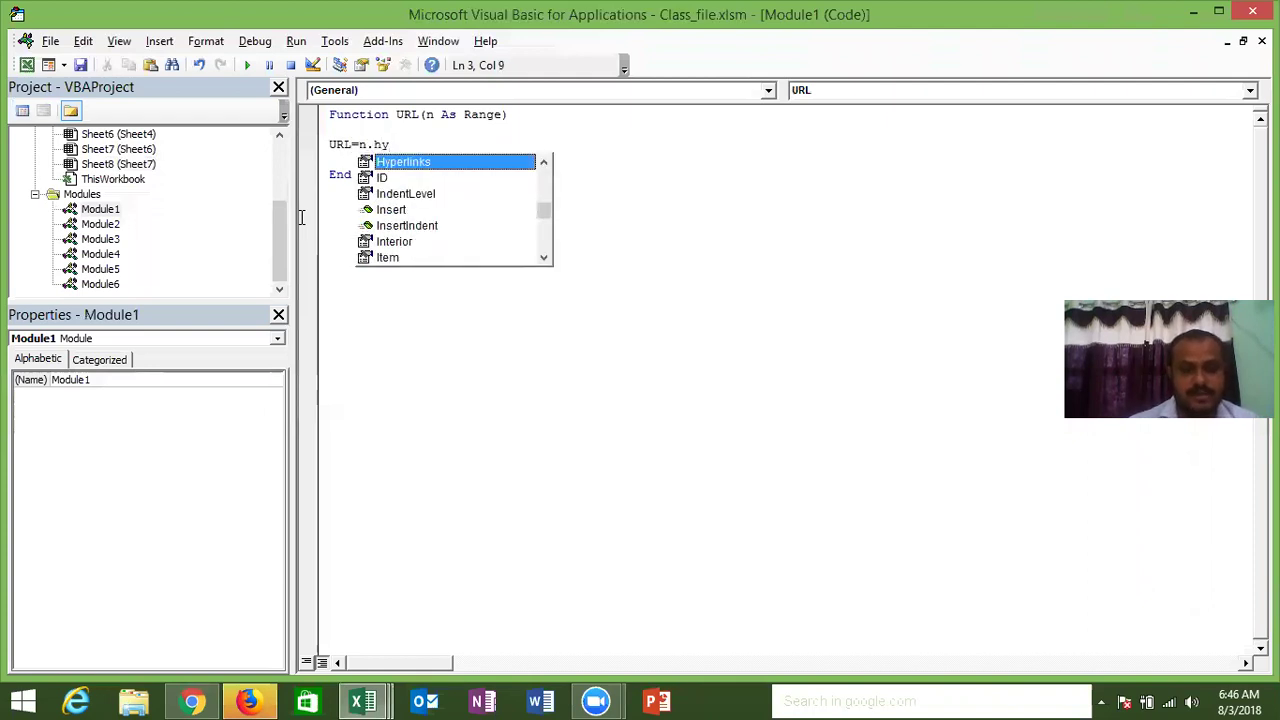
{"action": "key", "text": "Tab"}
{"action": "type", "text": "("}
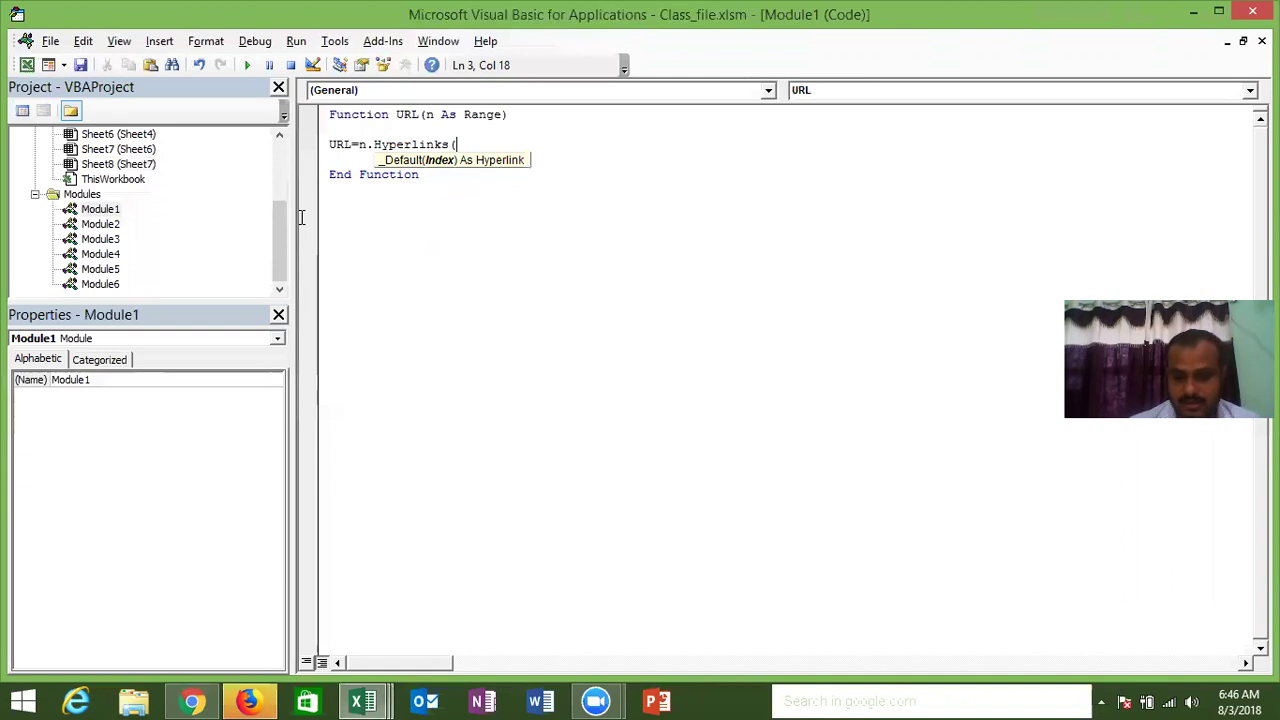
{"action": "type", "text": "1).ad"}
{"action": "key", "text": "Tab"}
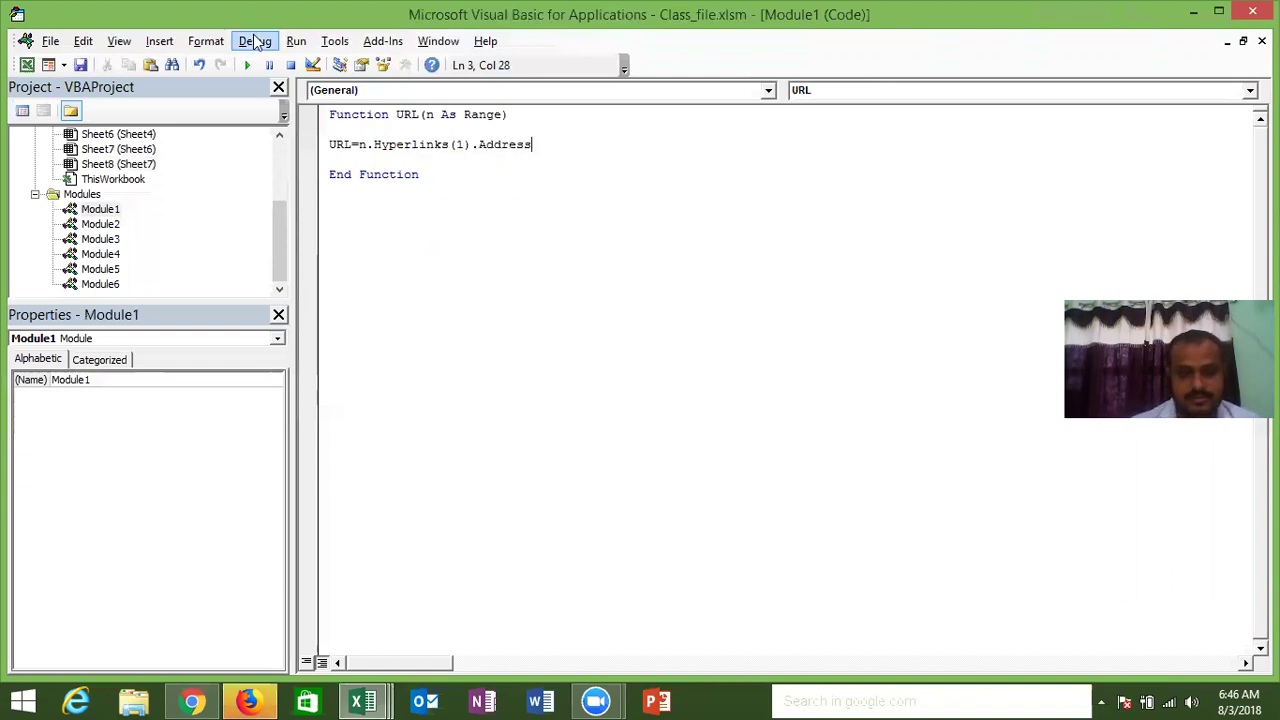
{"action": "left_click", "coordinate": [410, 160]}
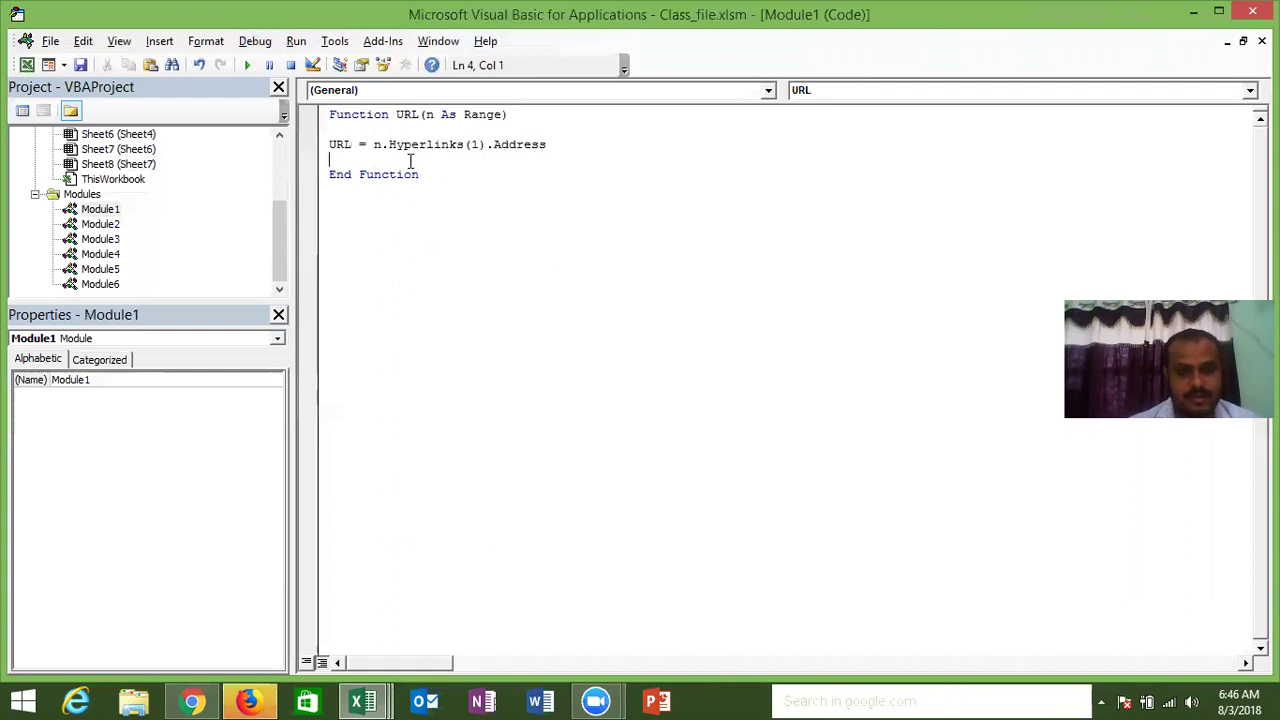
{"action": "key", "text": "alt+F11"}
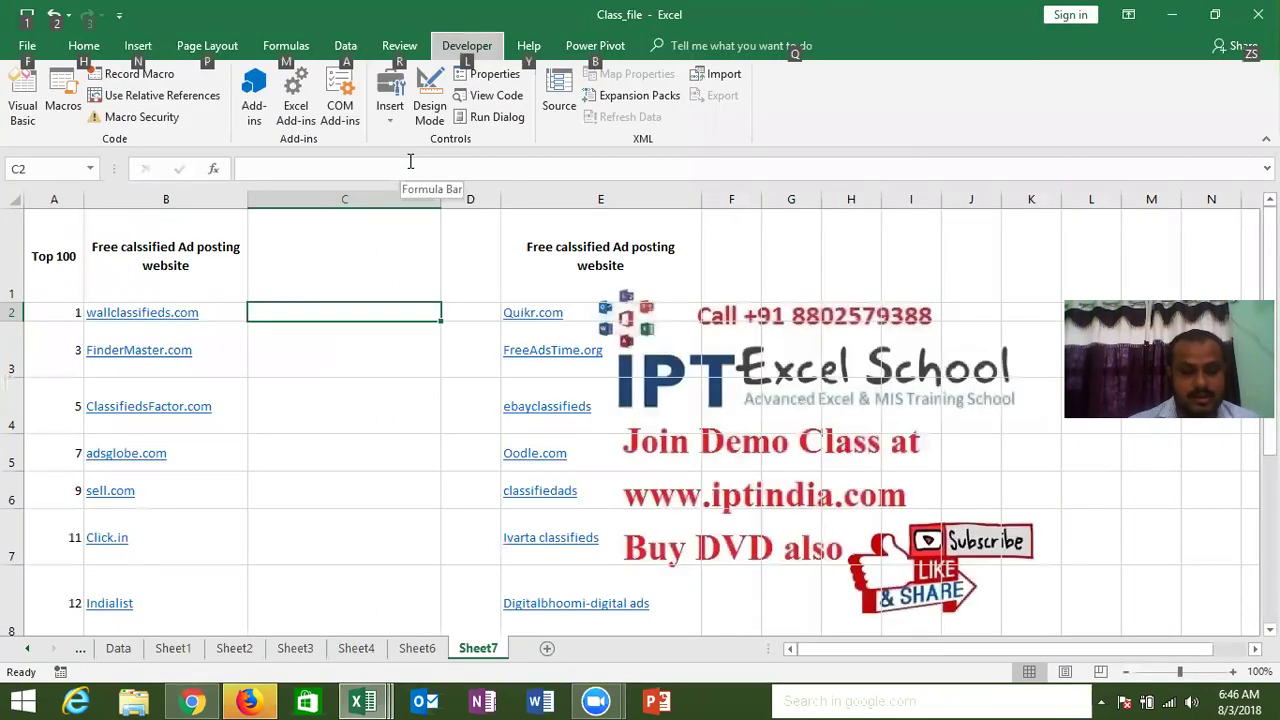
Enter =URL(B2) in Sheet7's C2, fill it down the site list, then show Sheet6
{"action": "left_click", "coordinate": [312, 314]}
{"action": "type", "text": "=ur"}
{"action": "key", "text": "Tab"}
{"action": "key", "text": "Left"}
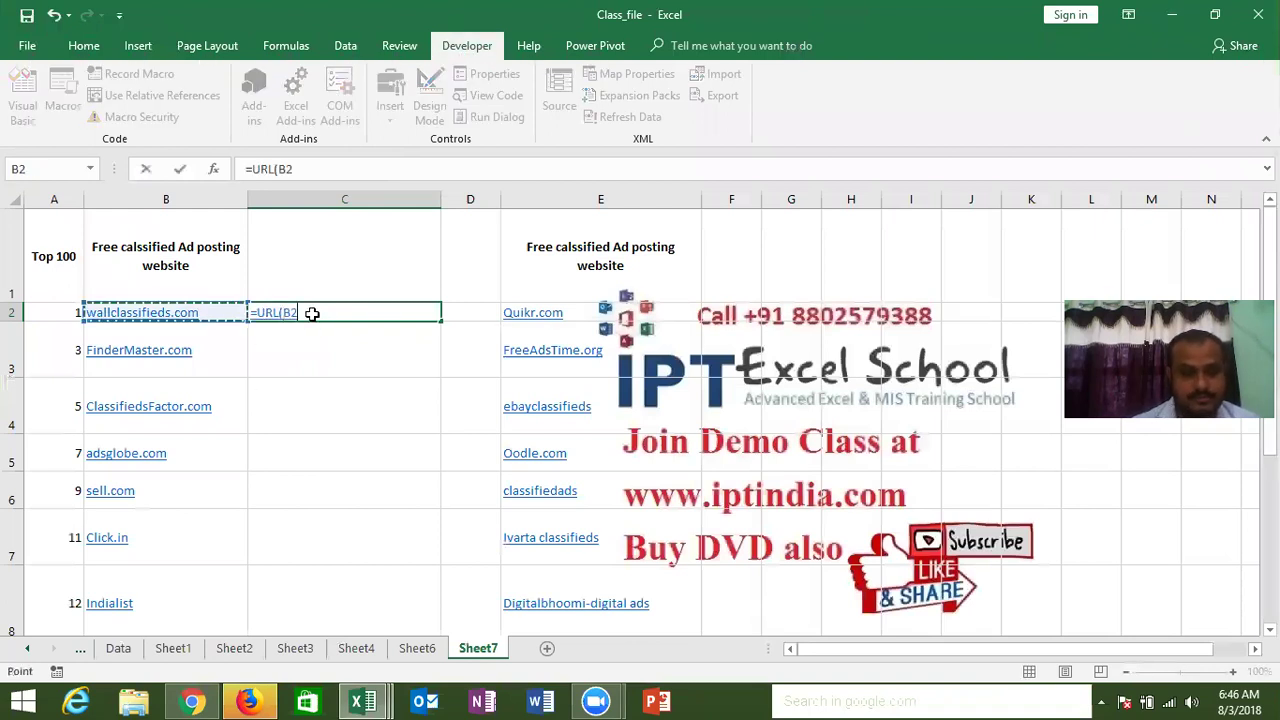
{"action": "key", "text": "Return"}
{"action": "left_click", "coordinate": [312, 314]}
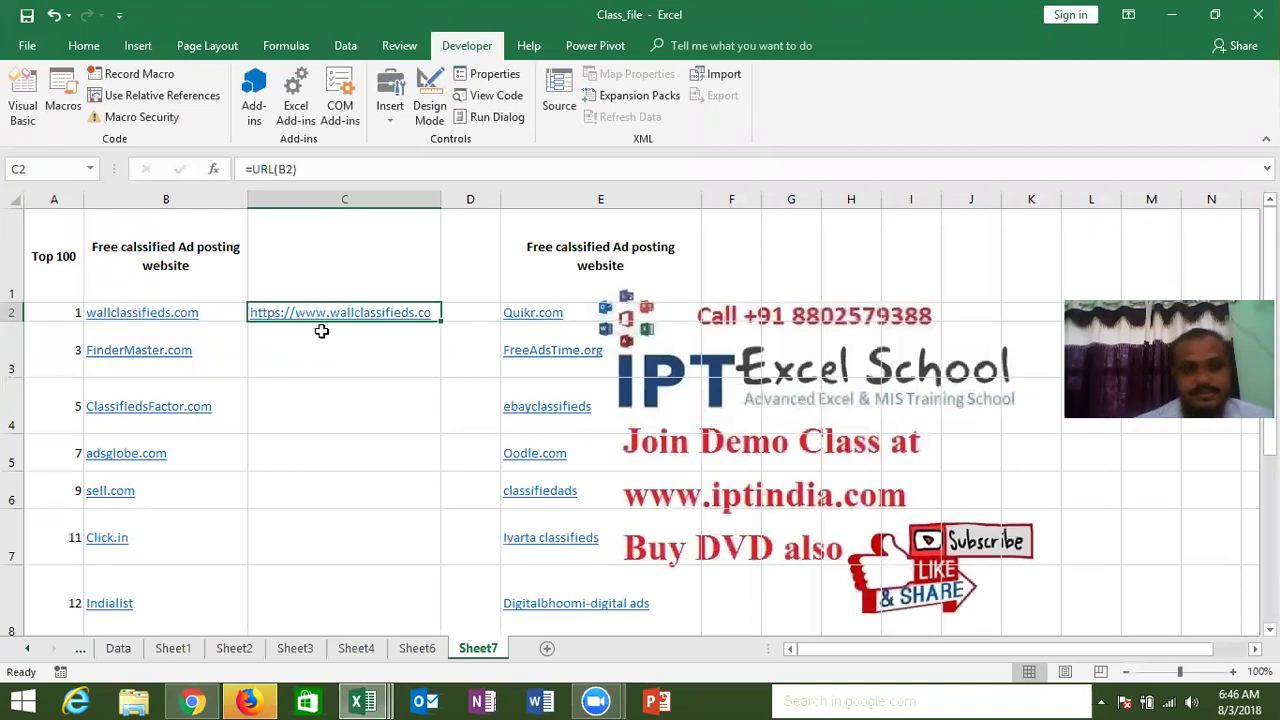
{"action": "double_click", "coordinate": [436, 315]}
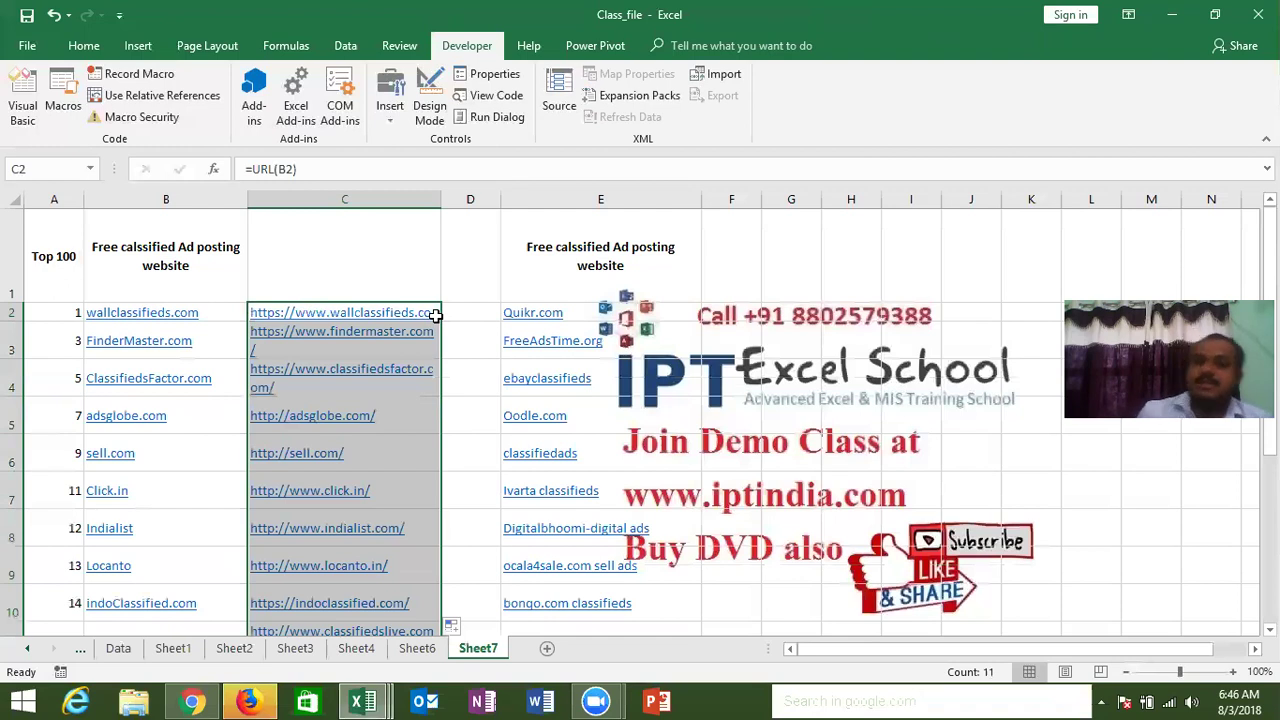
{"action": "left_click", "coordinate": [432, 658]}
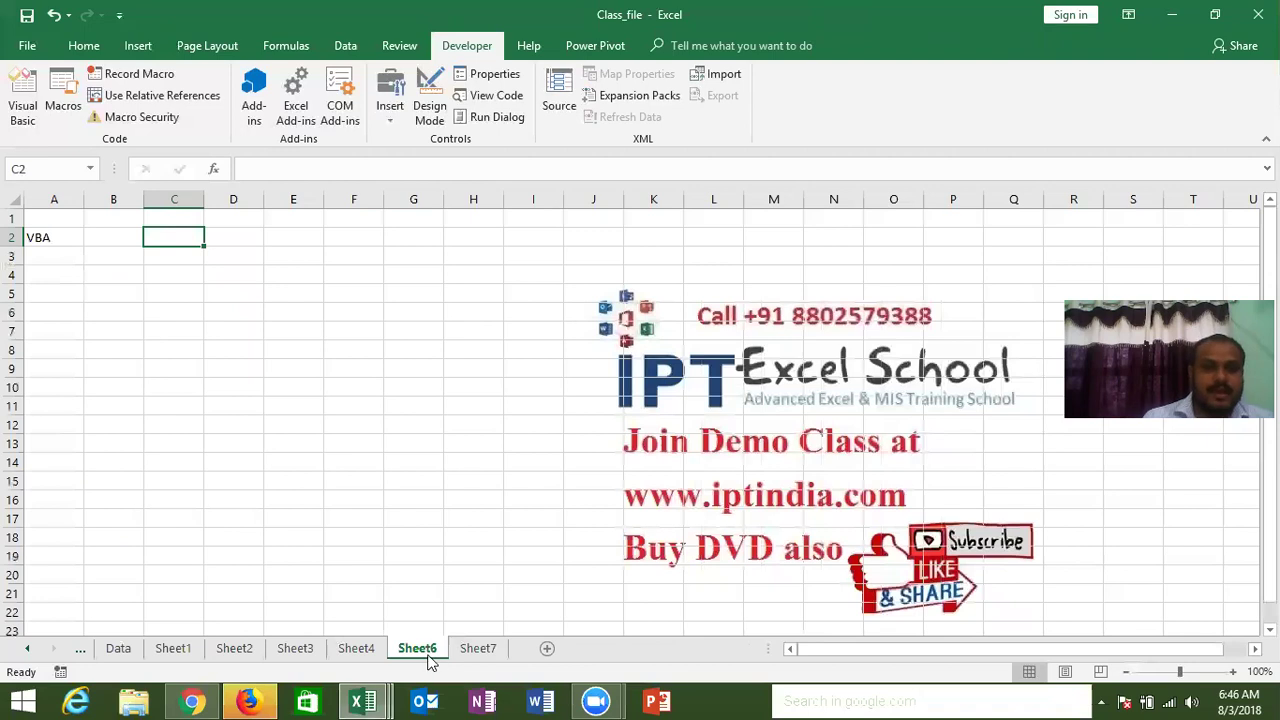
{"action": "left_click", "coordinate": [100, 258]}
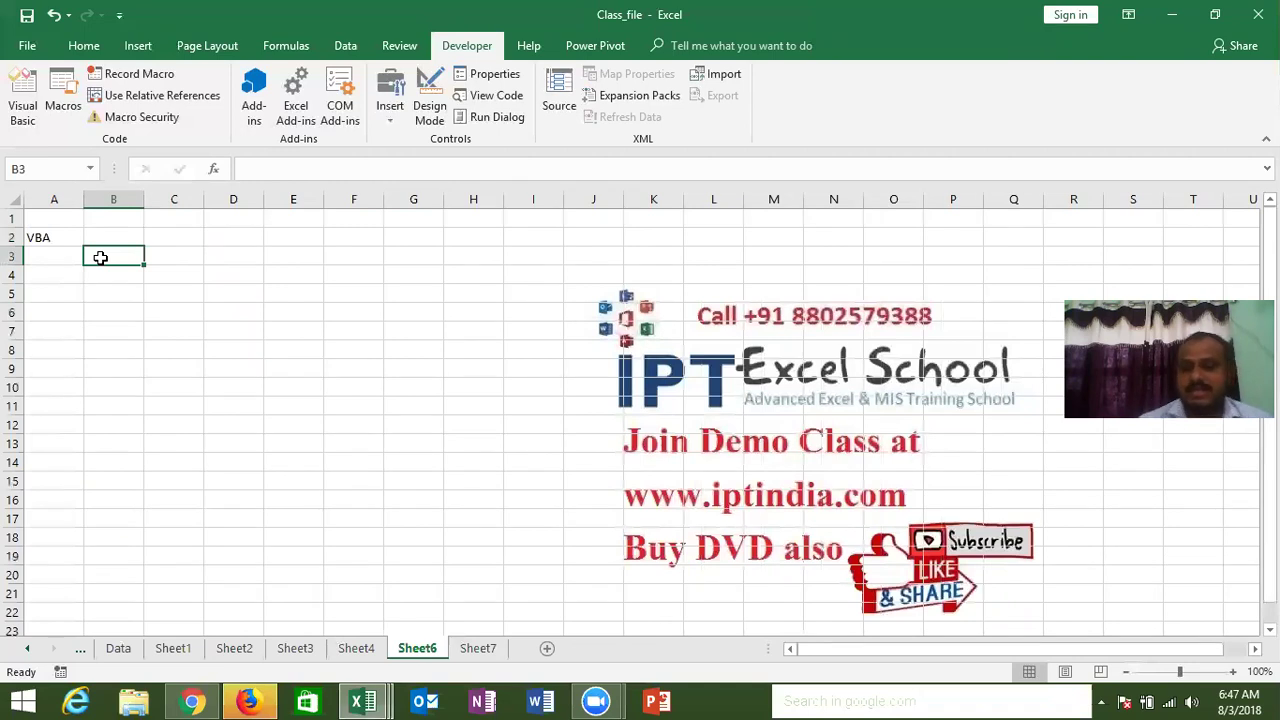
{"action": "type", "text": ".xlsm"}
Enter .xlsm in B3 and .xlsx in B2, then check both entries
{"action": "key", "text": "Return"}
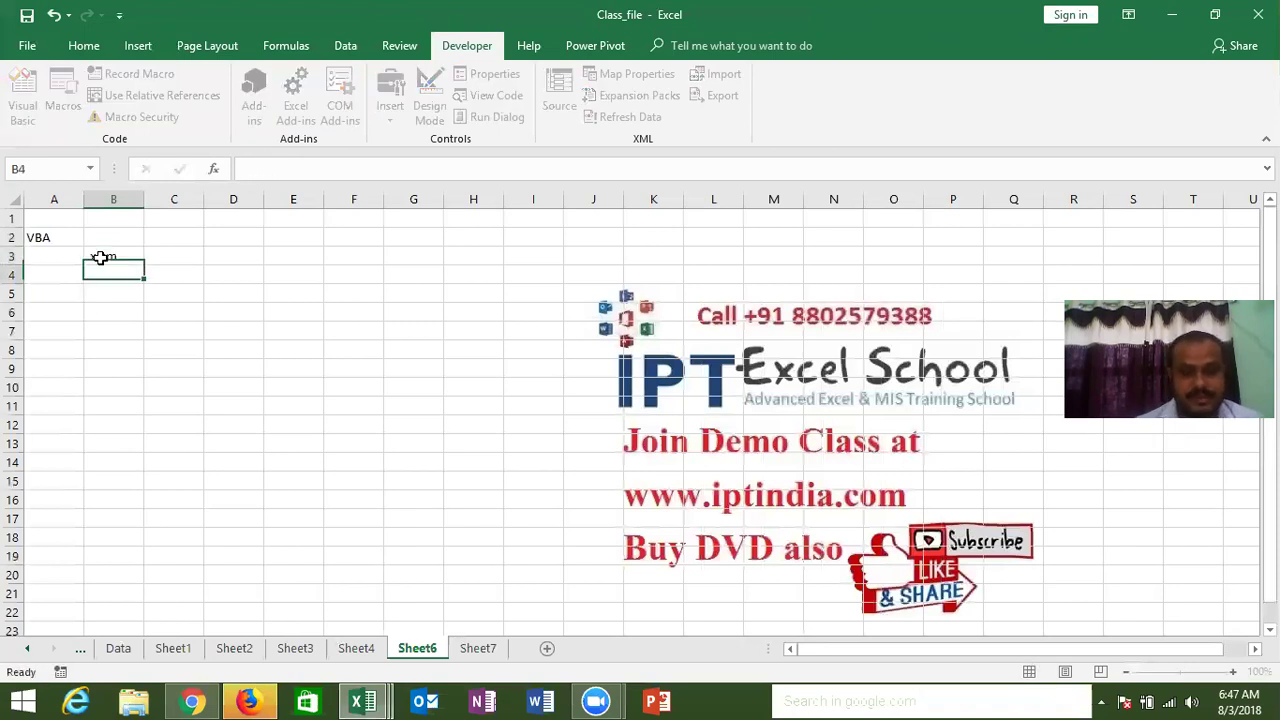
{"action": "key", "text": "Up"}
{"action": "key", "text": "Up"}
{"action": "type", "text": "."}
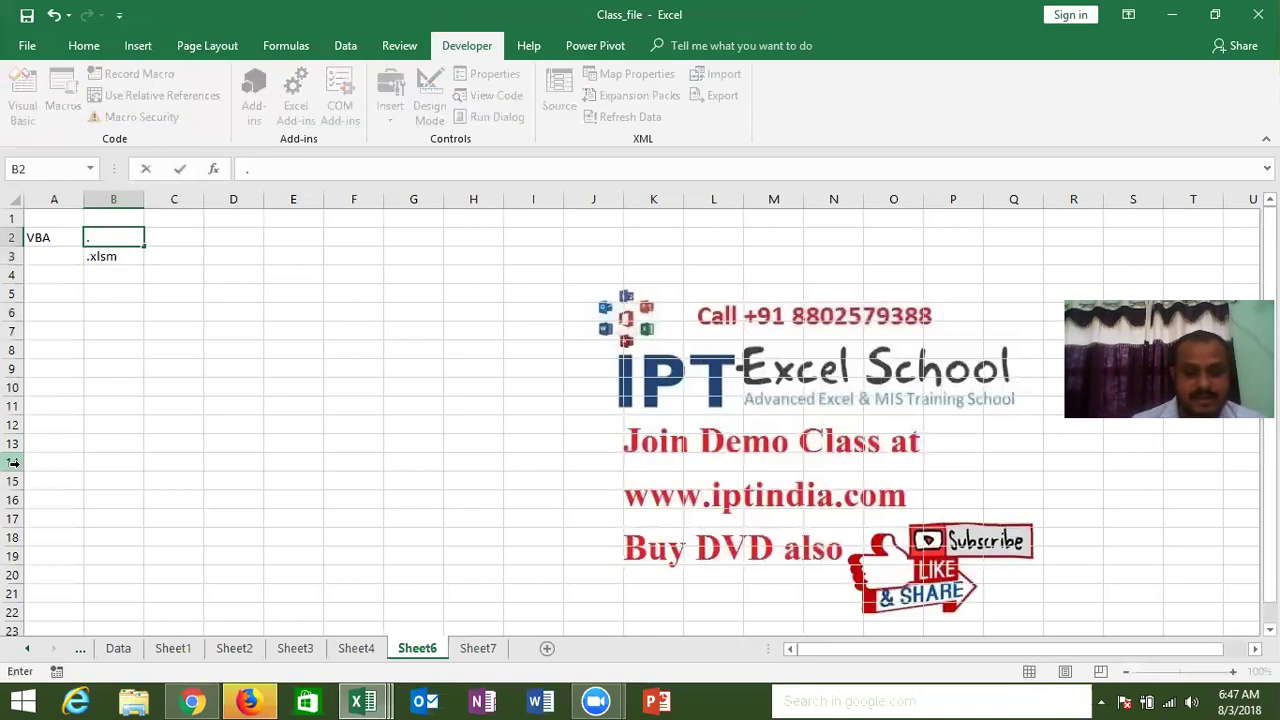
{"action": "type", "text": "xlsx"}
{"action": "key", "text": "Return"}
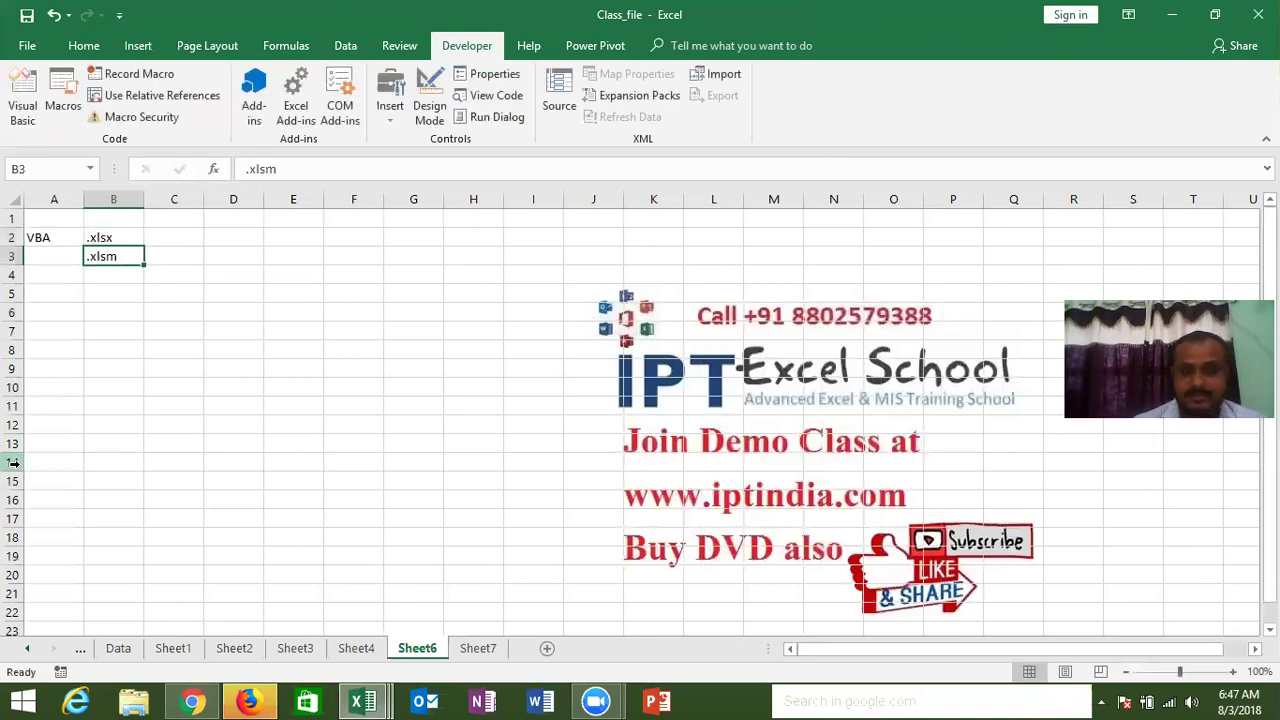
{"action": "key", "text": "Down"}
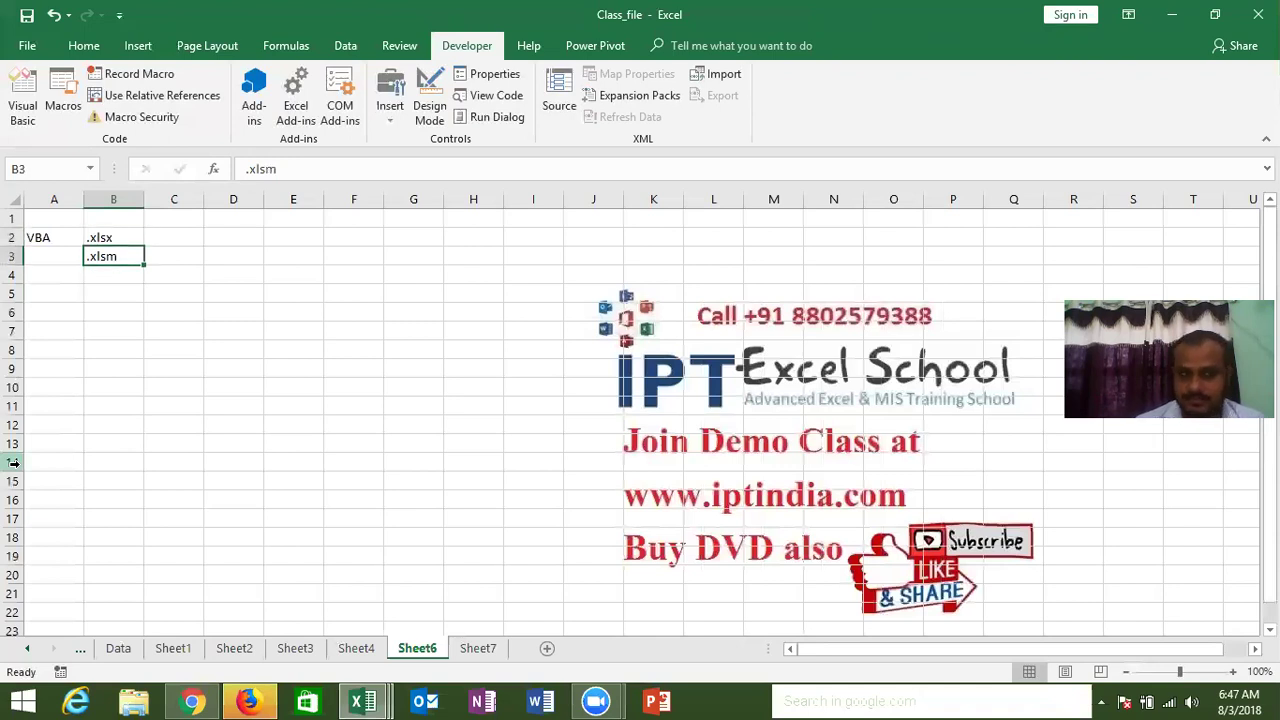
{"action": "key", "text": "Up"}
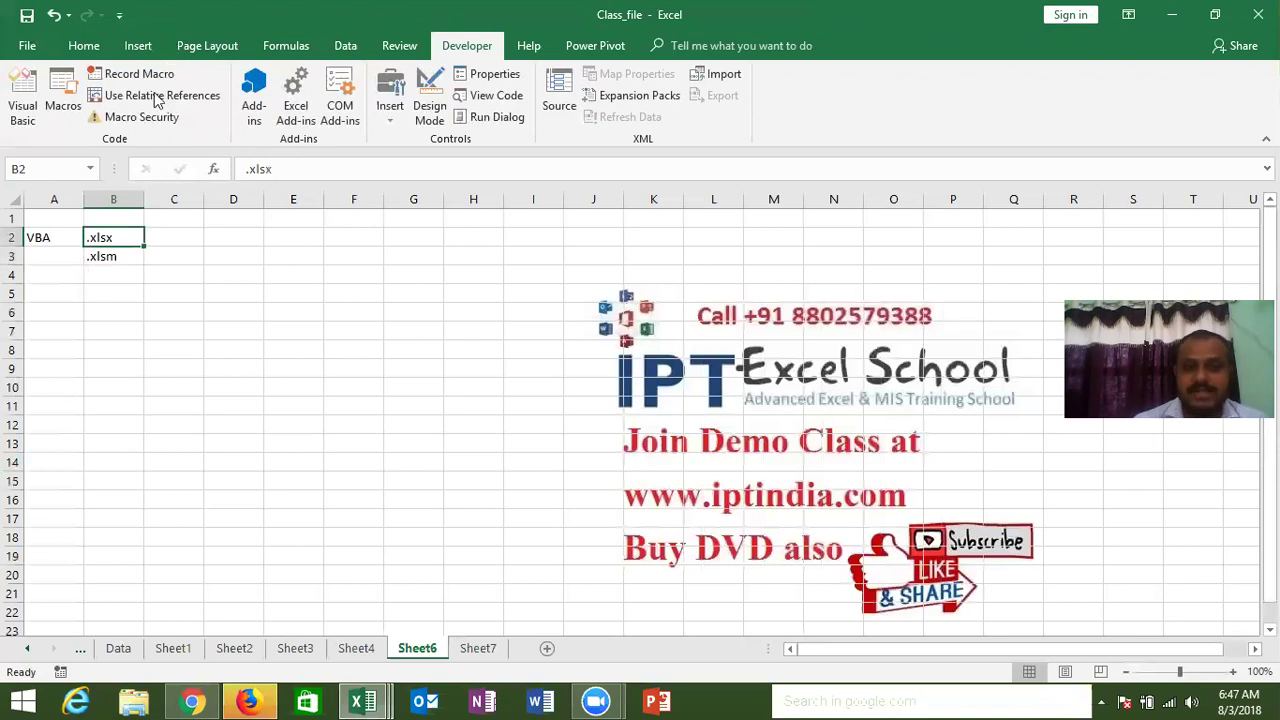
{"action": "left_click", "coordinate": [152, 115]}
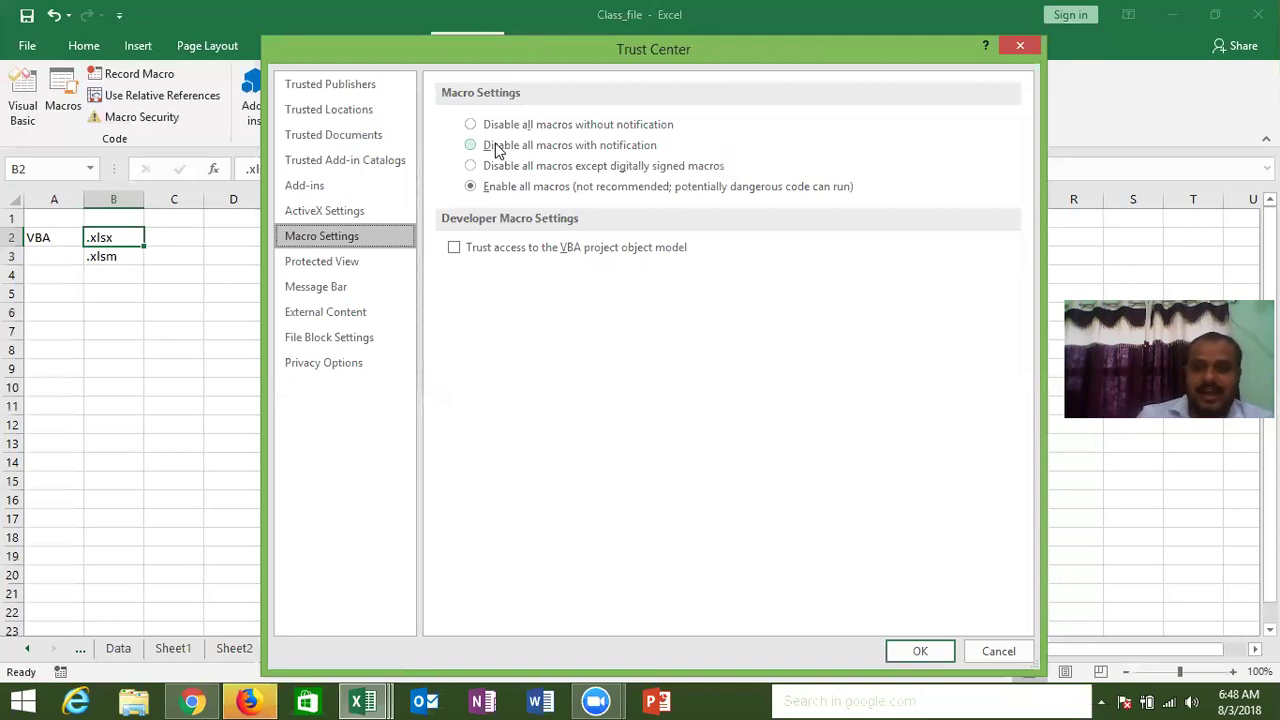
{"action": "left_click", "coordinate": [1020, 48]}
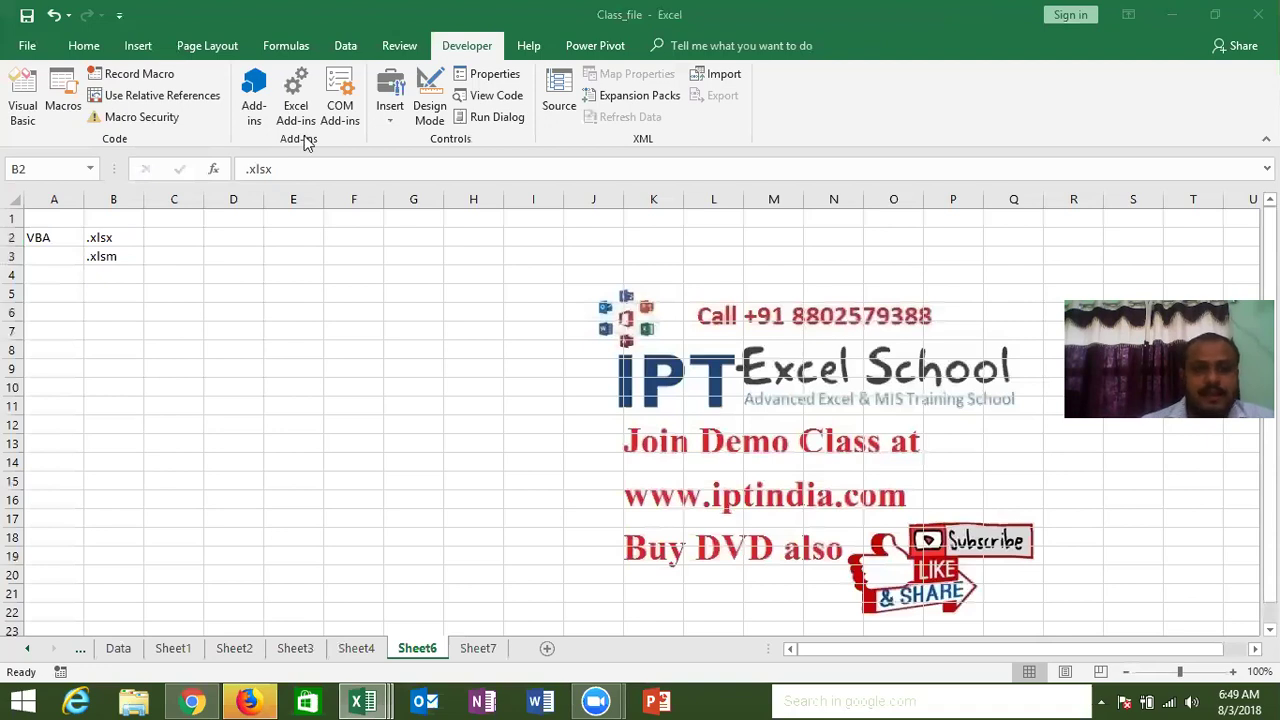
{"action": "left_click", "coordinate": [112, 275]}
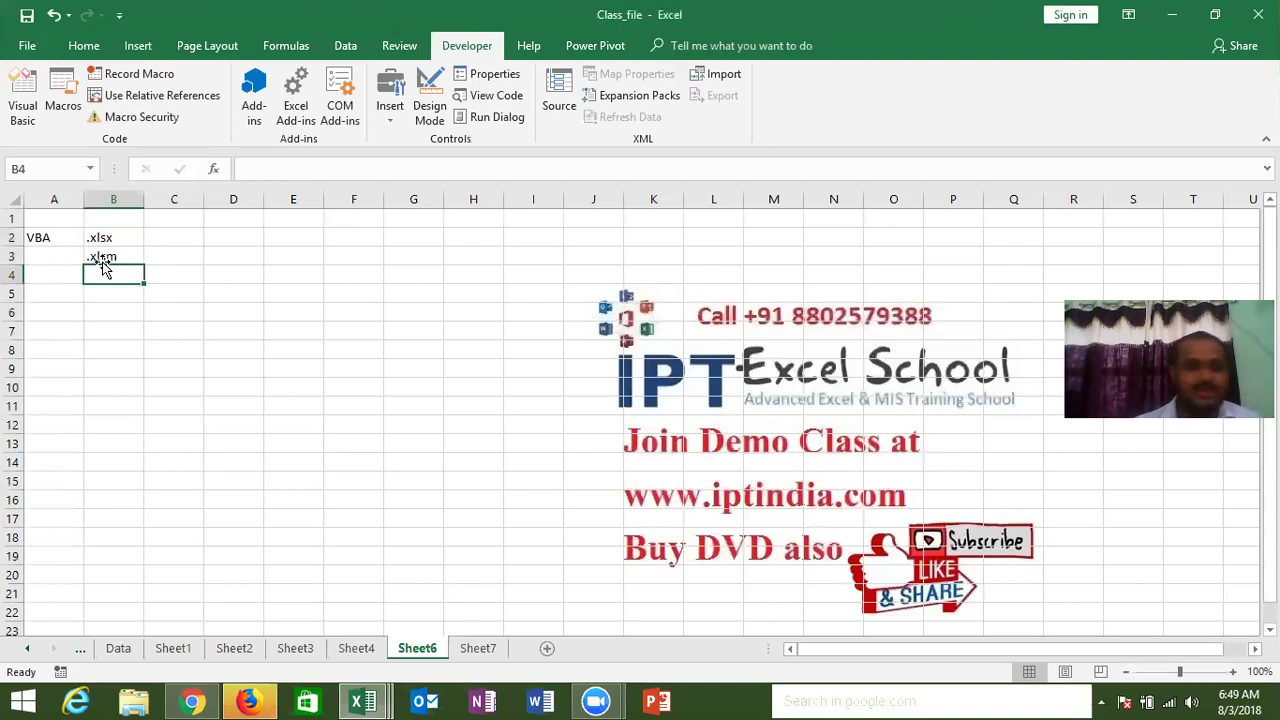
{"action": "left_click", "coordinate": [62, 110]}
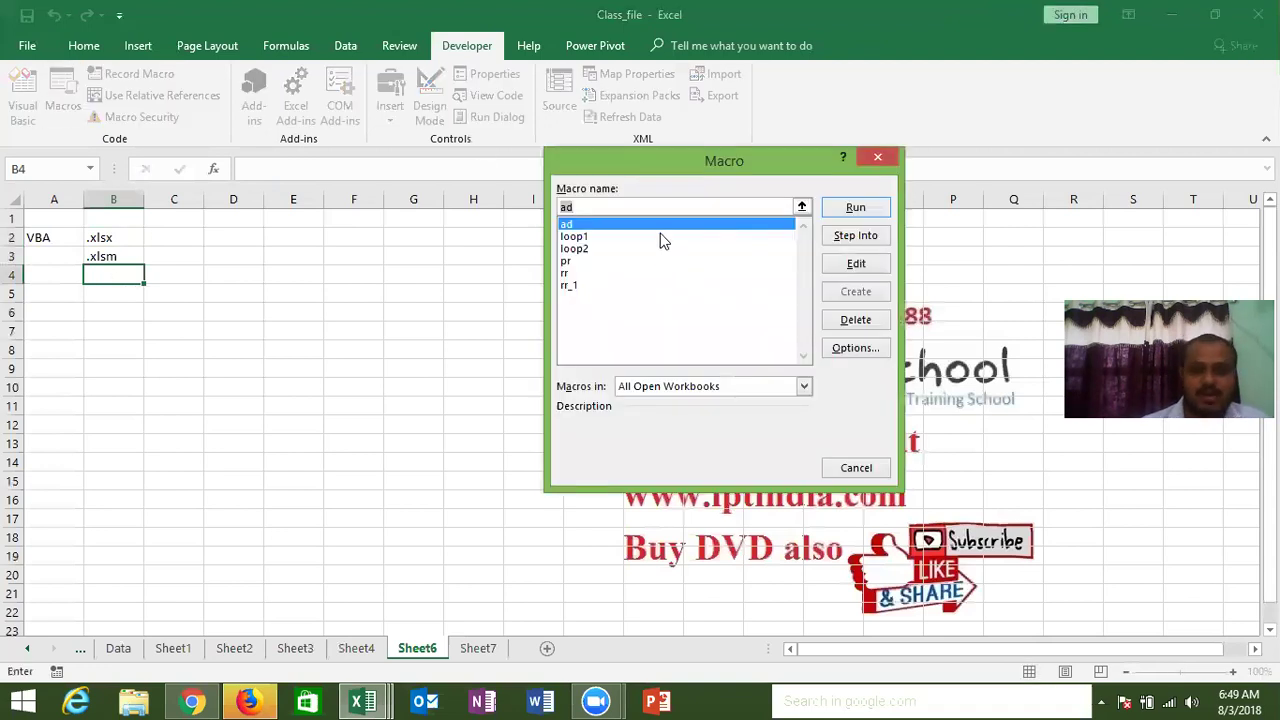
{"action": "left_click", "coordinate": [835, 243]}
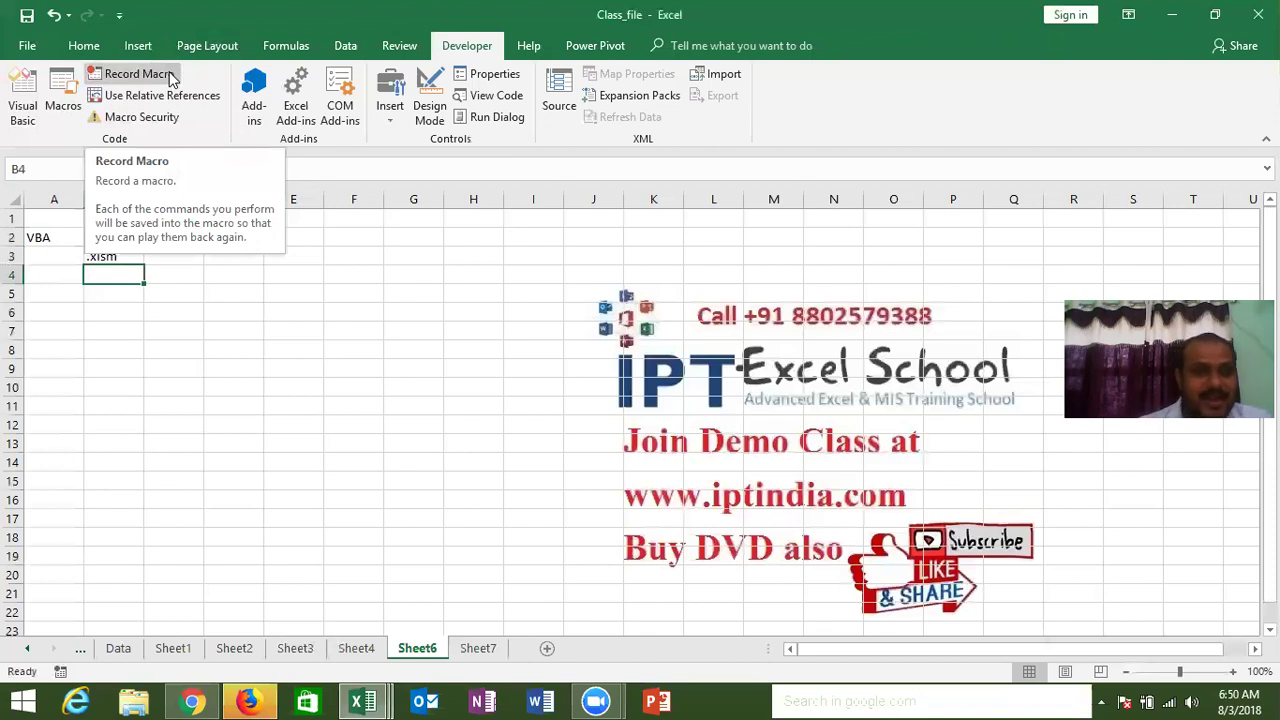
{"action": "left_click", "coordinate": [172, 76]}
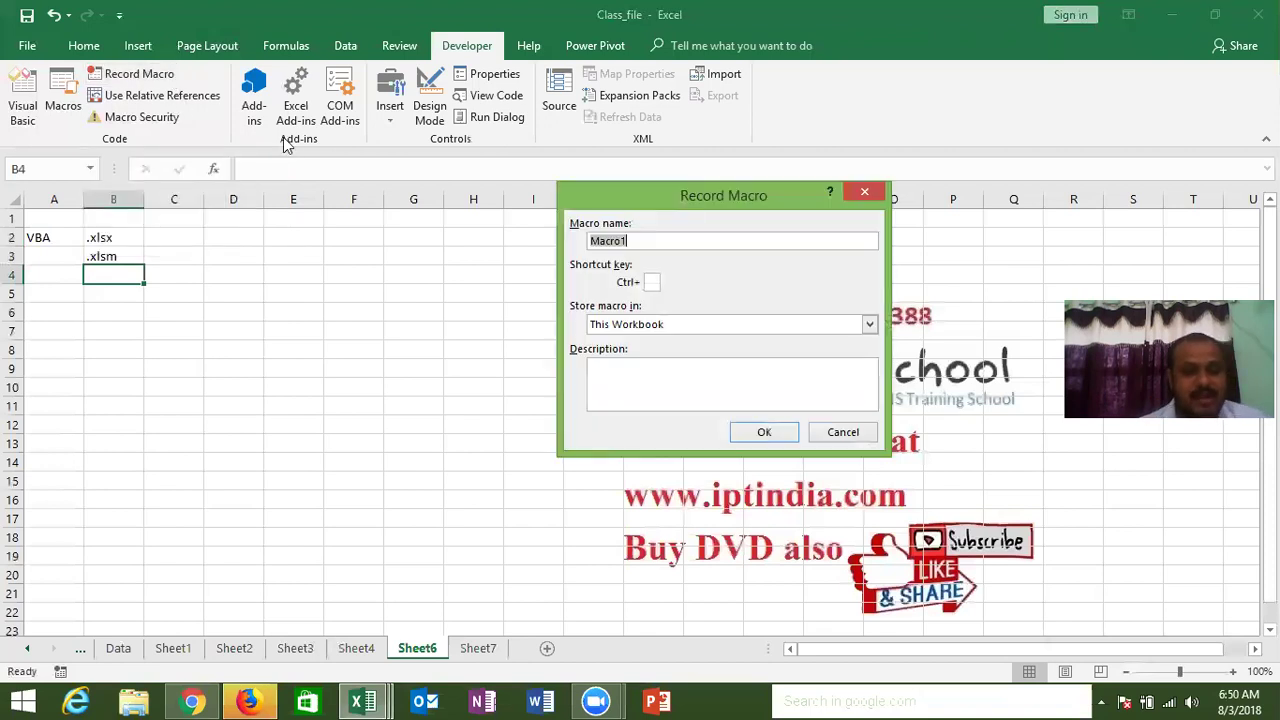
{"action": "key", "text": "Escape"}
{"action": "left_click", "coordinate": [68, 256]}
{"action": "left_click", "coordinate": [134, 293]}
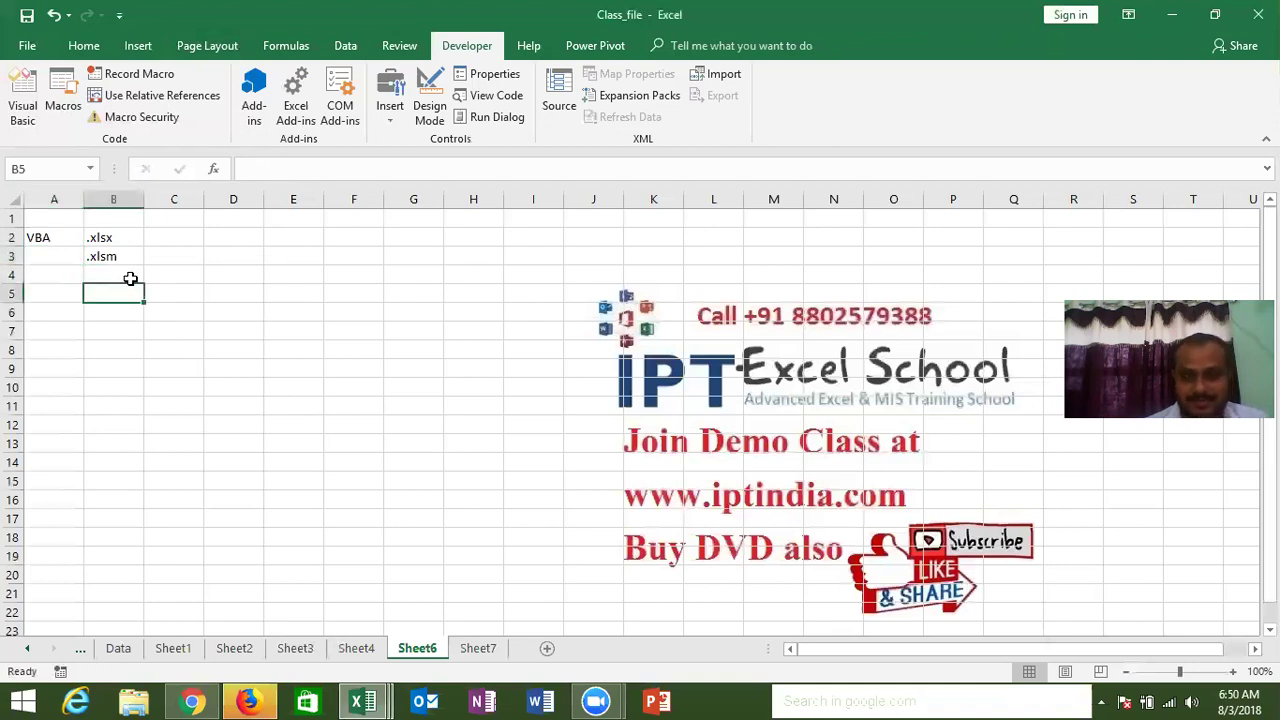
{"action": "left_click", "coordinate": [175, 77]}
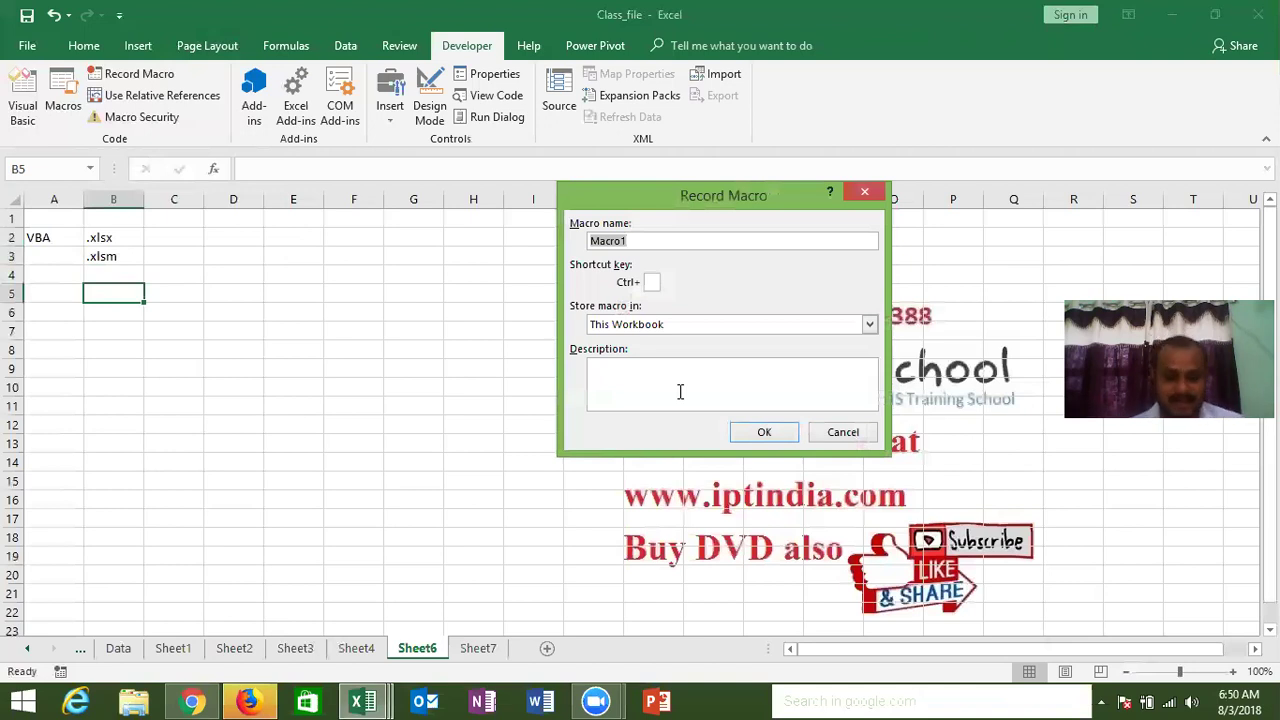
{"action": "key", "text": "Escape"}
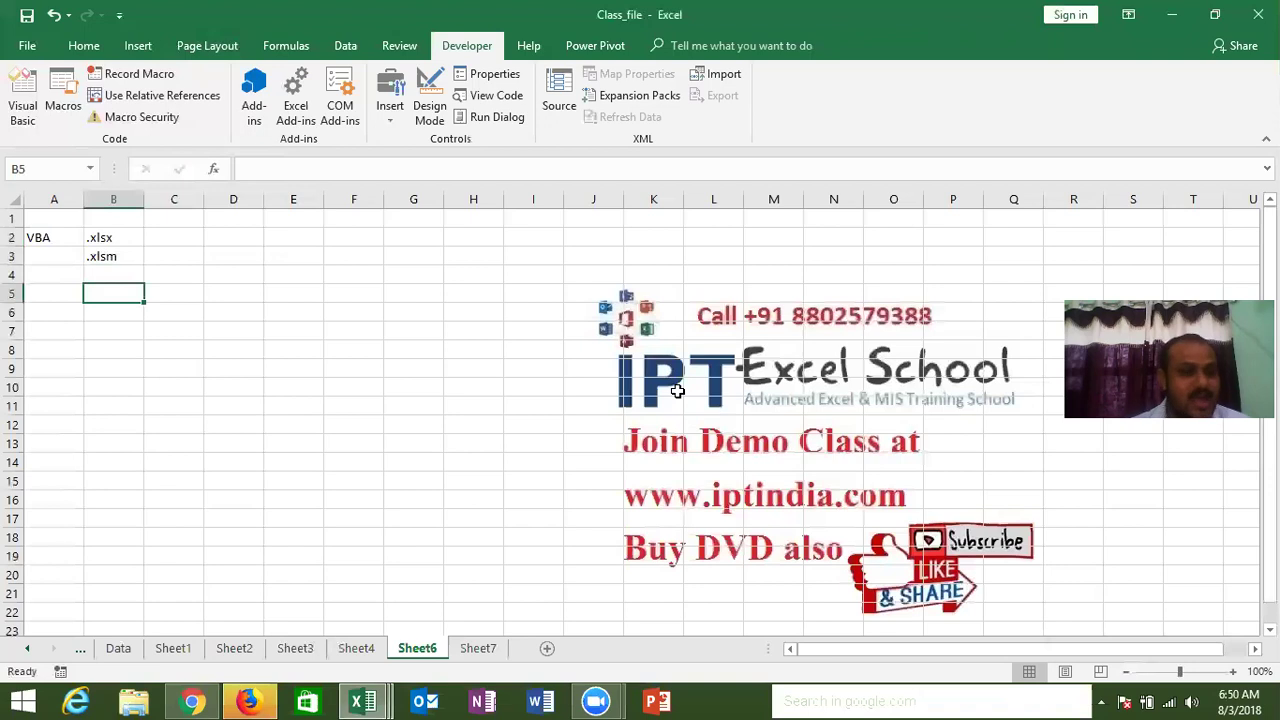
{"action": "left_click", "coordinate": [21, 113]}
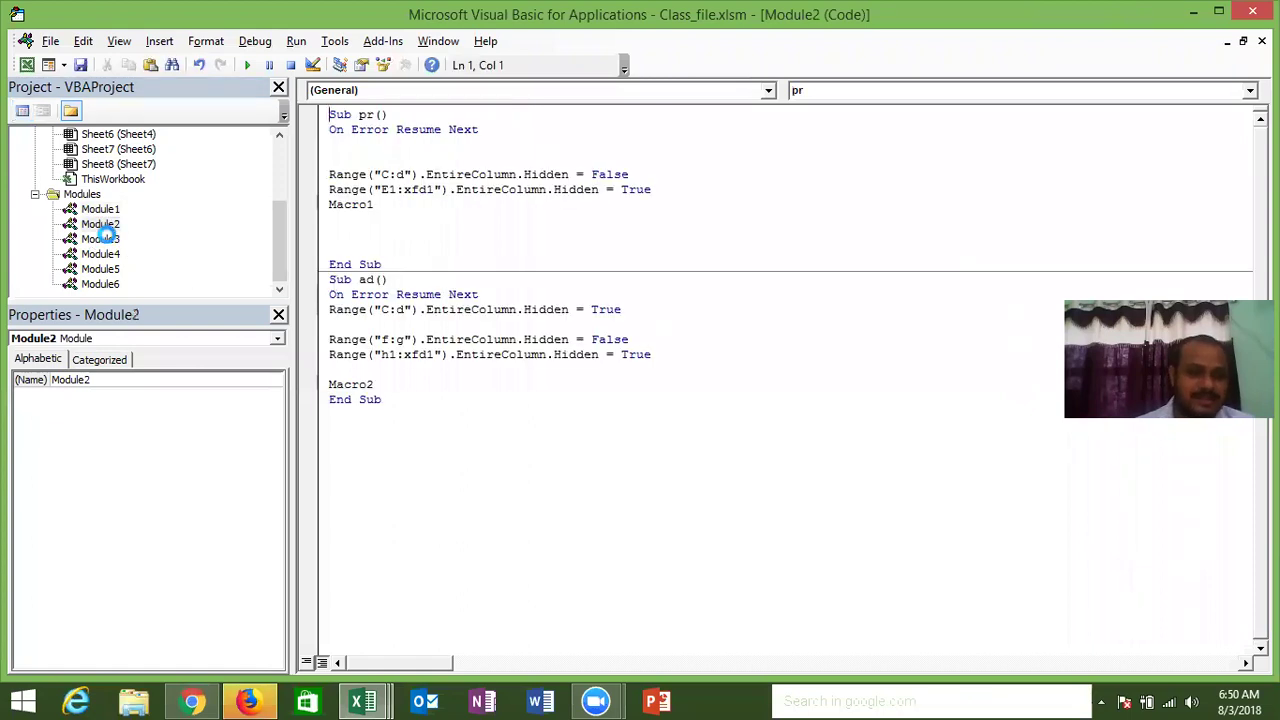
{"action": "double_click", "coordinate": [106, 239]}
{"action": "left_click", "coordinate": [108, 255]}
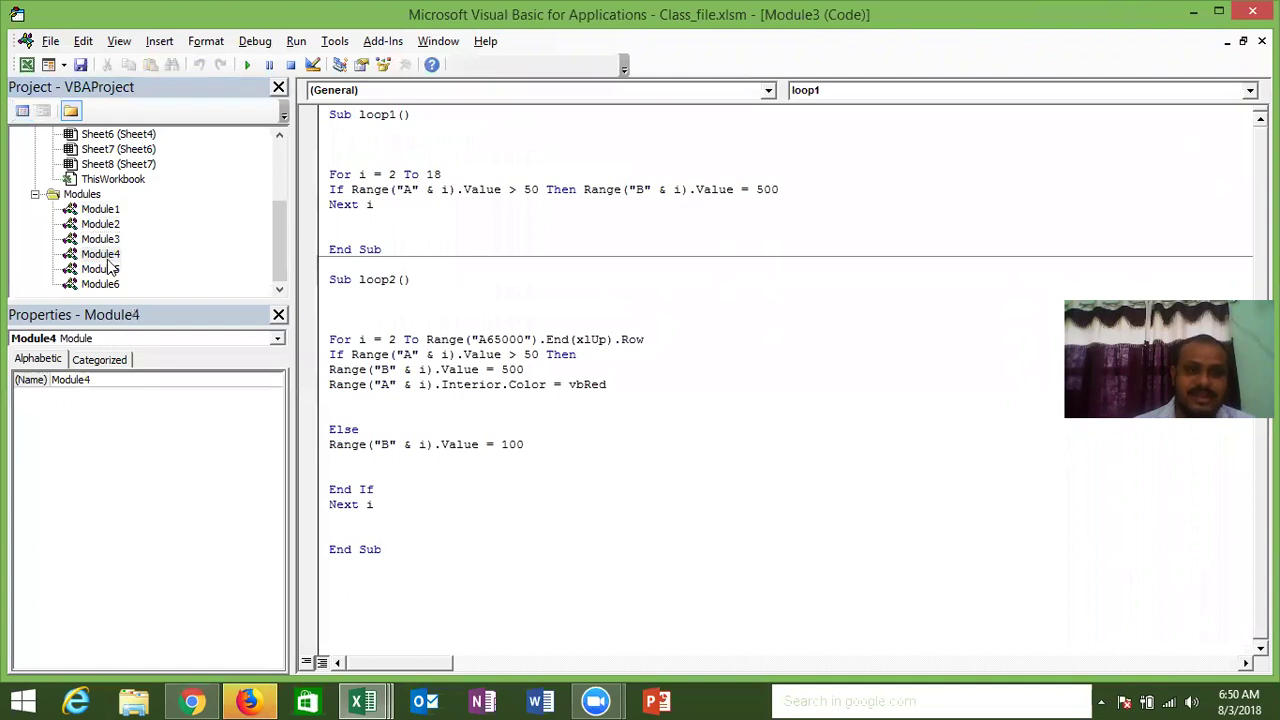
{"action": "double_click", "coordinate": [108, 256]}
{"action": "left_click", "coordinate": [110, 270]}
{"action": "double_click", "coordinate": [108, 270]}
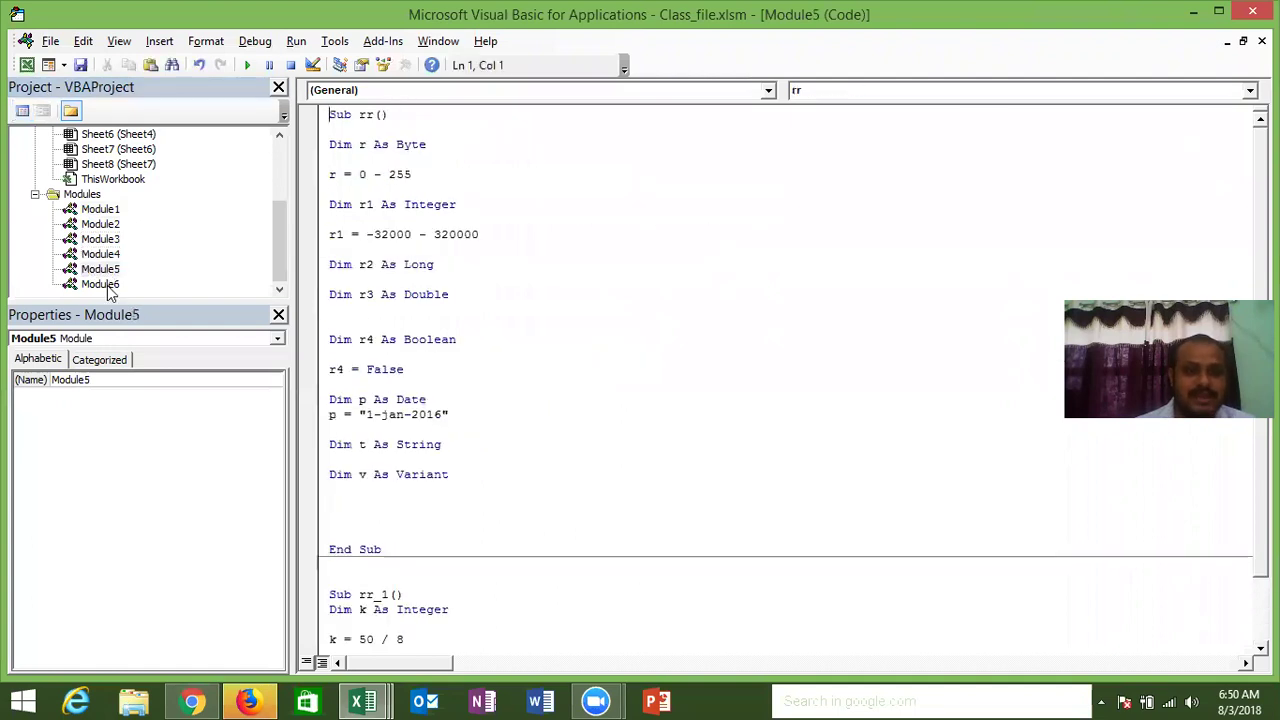
{"action": "double_click", "coordinate": [105, 284]}
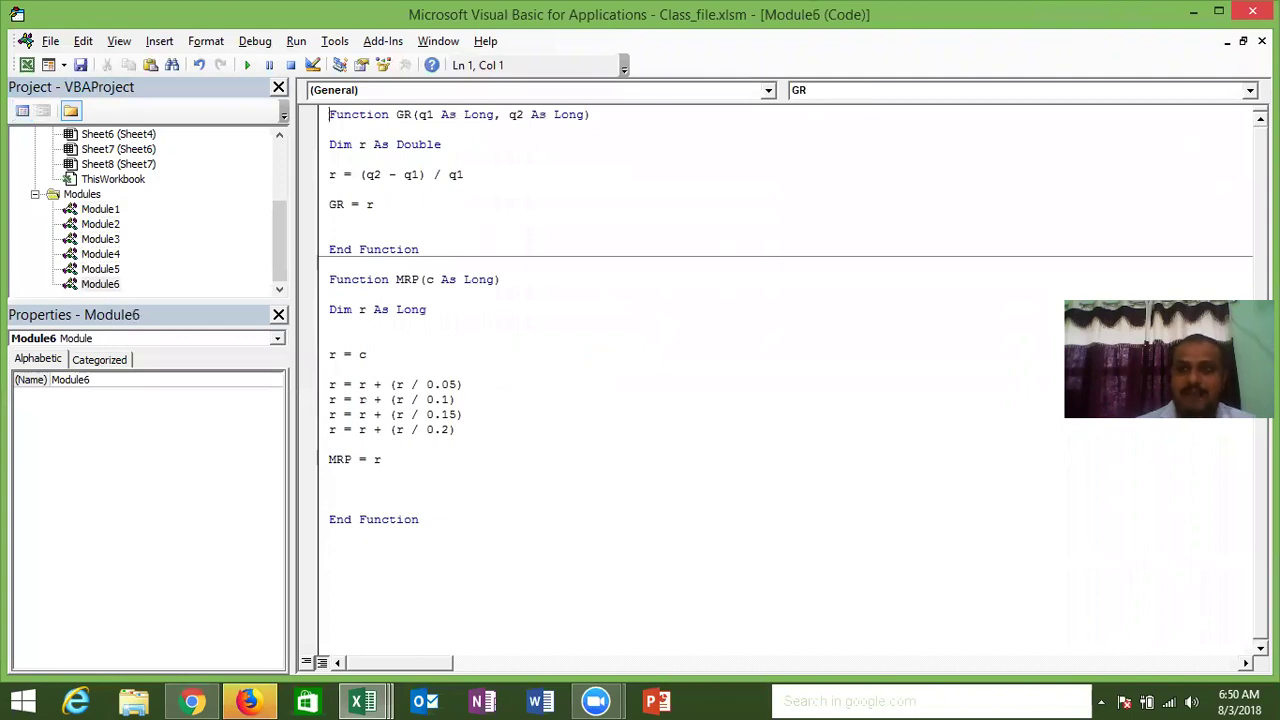
{"action": "left_click", "coordinate": [1252, 10]}
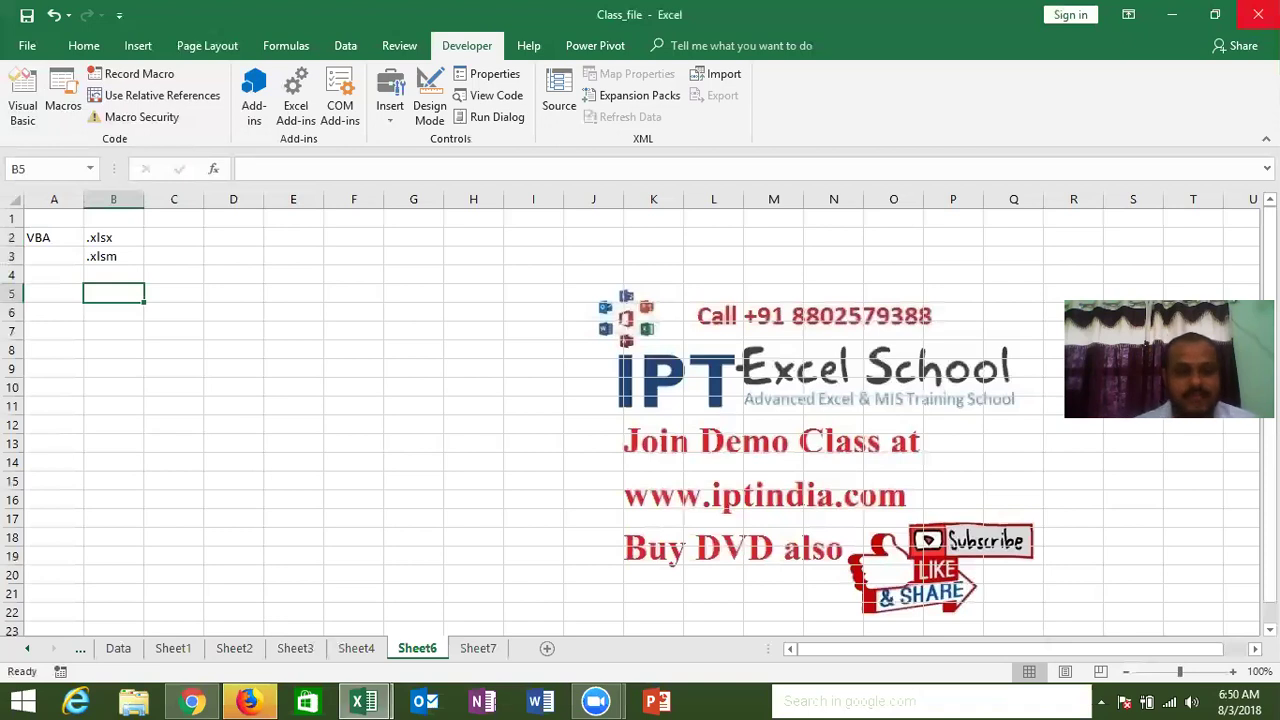
Enter the heading Macros in cell B5
{"action": "type", "text": "Macros"}
{"action": "key", "text": "Return"}
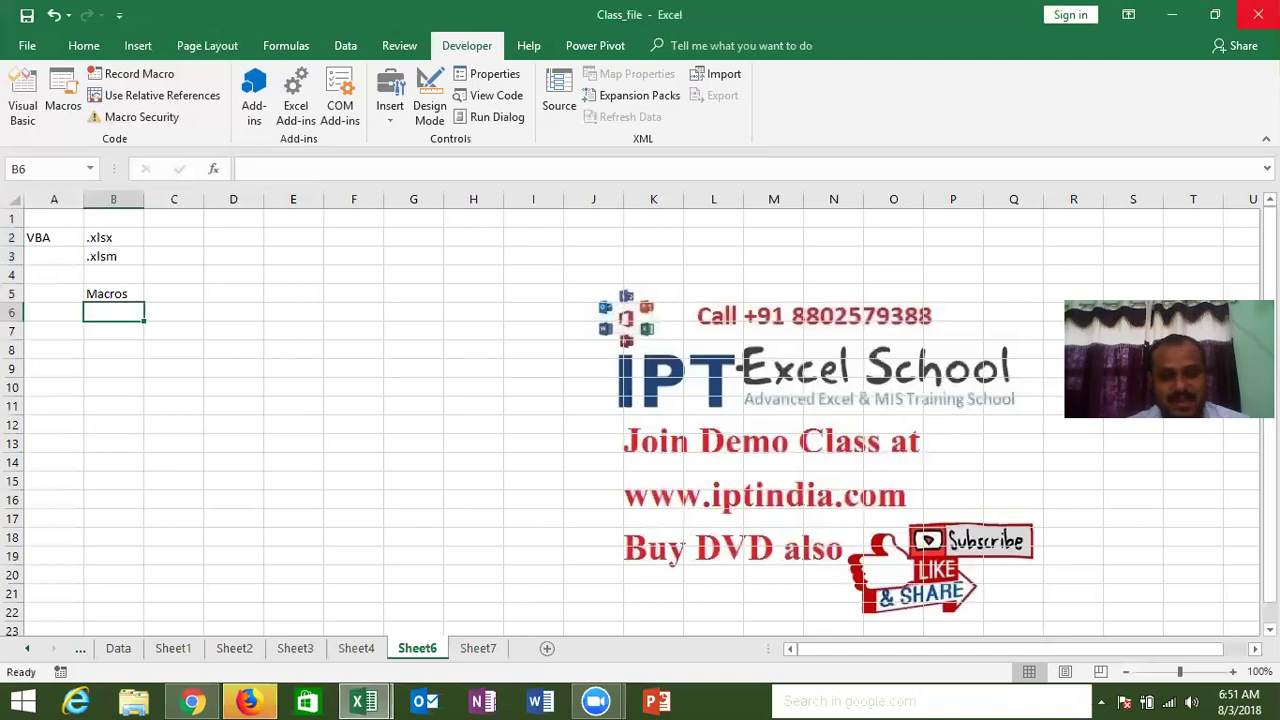
Enter Function in B7 and Userform in B10, then return to B5
{"action": "left_click", "coordinate": [113, 331]}
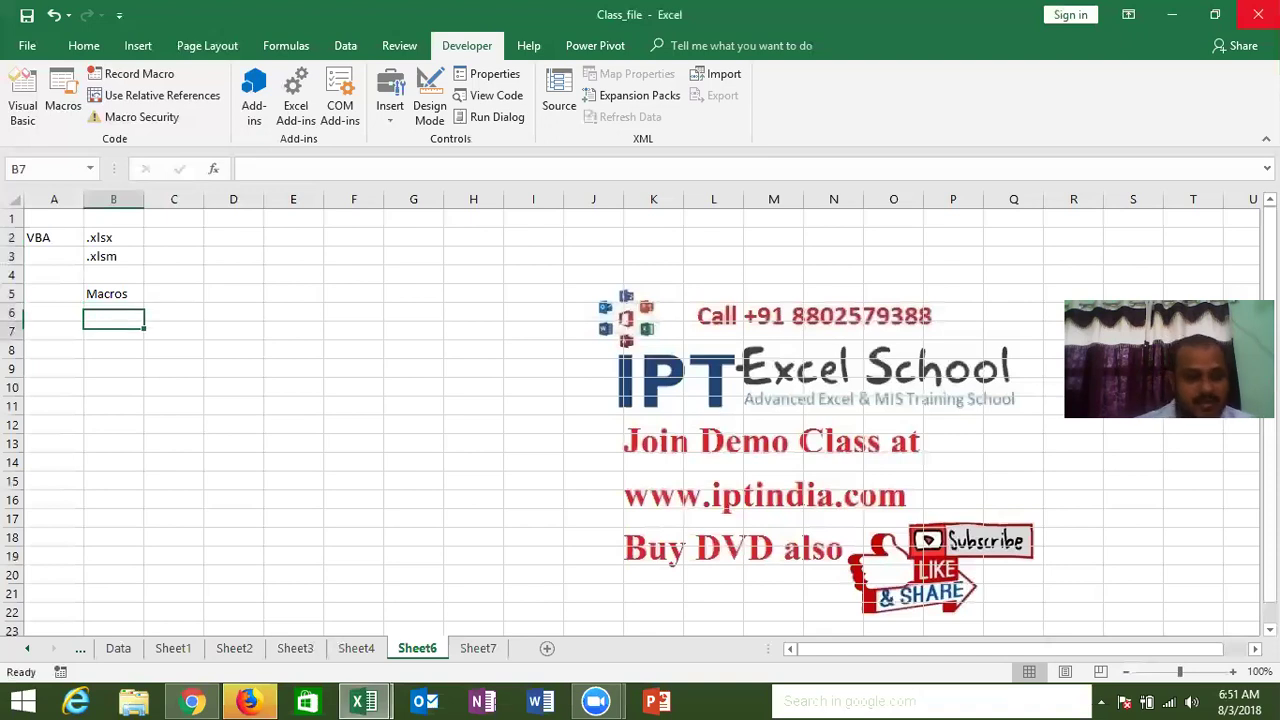
{"action": "type", "text": "Function"}
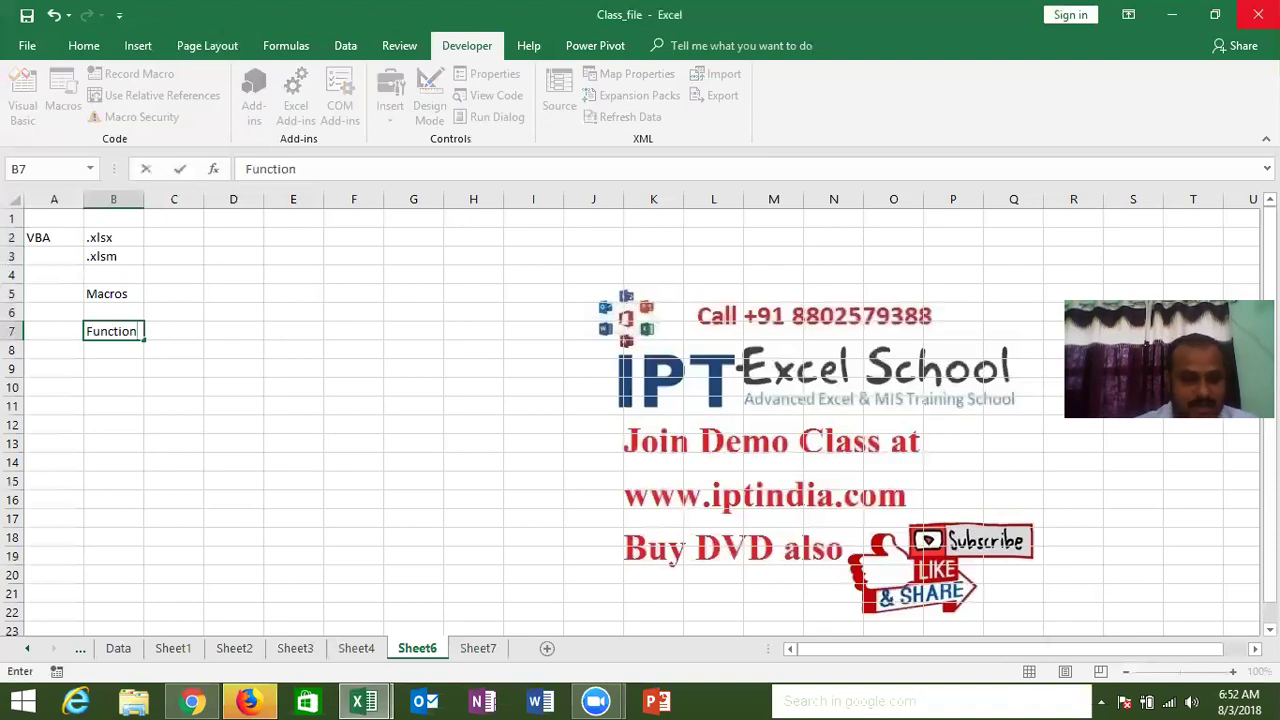
{"action": "left_click", "coordinate": [113, 387]}
{"action": "type", "text": "USerform"}
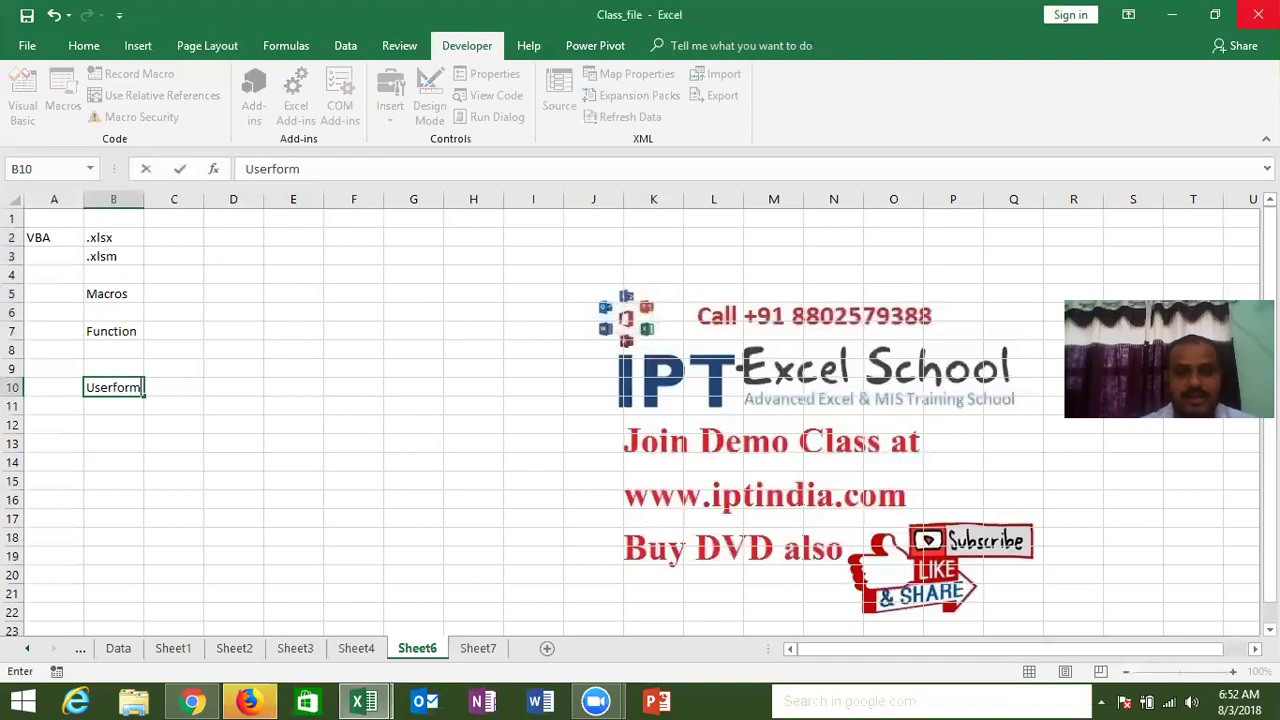
{"action": "key", "text": "Return"}
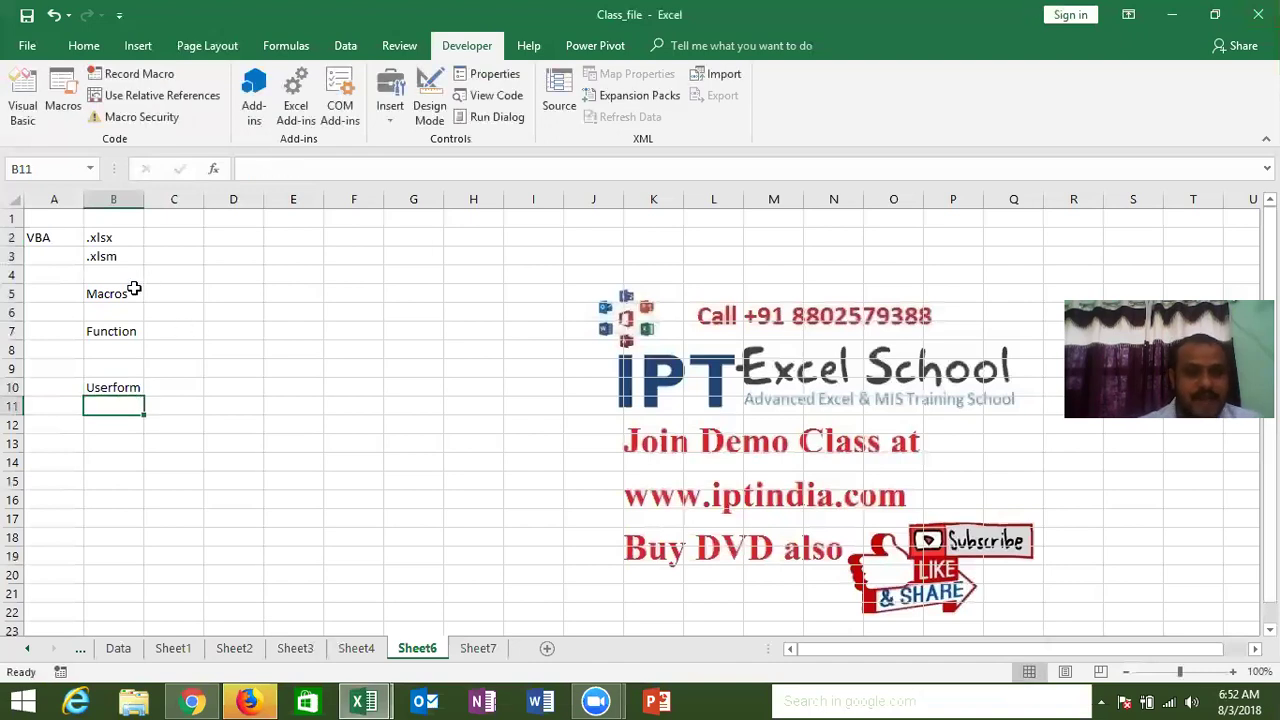
{"action": "left_click", "coordinate": [133, 290]}
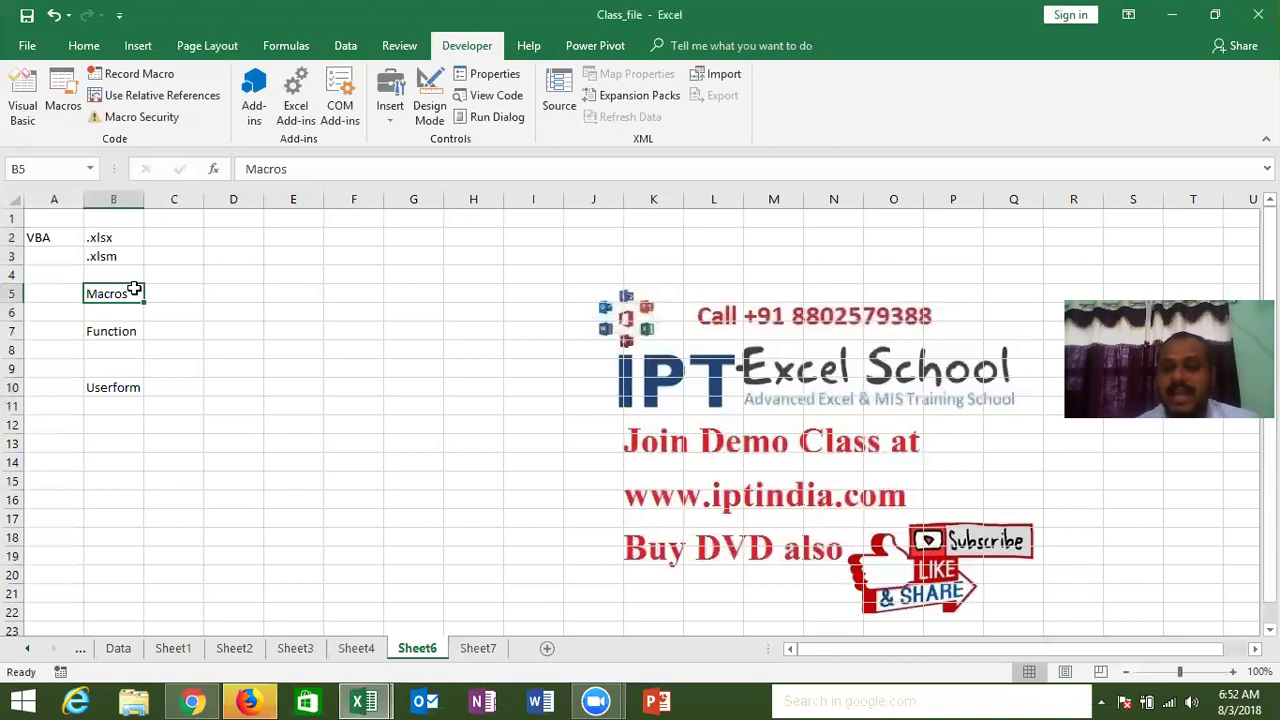
{"action": "left_click_drag", "start_coordinate": [333, 290], "coordinate": [329, 406]}
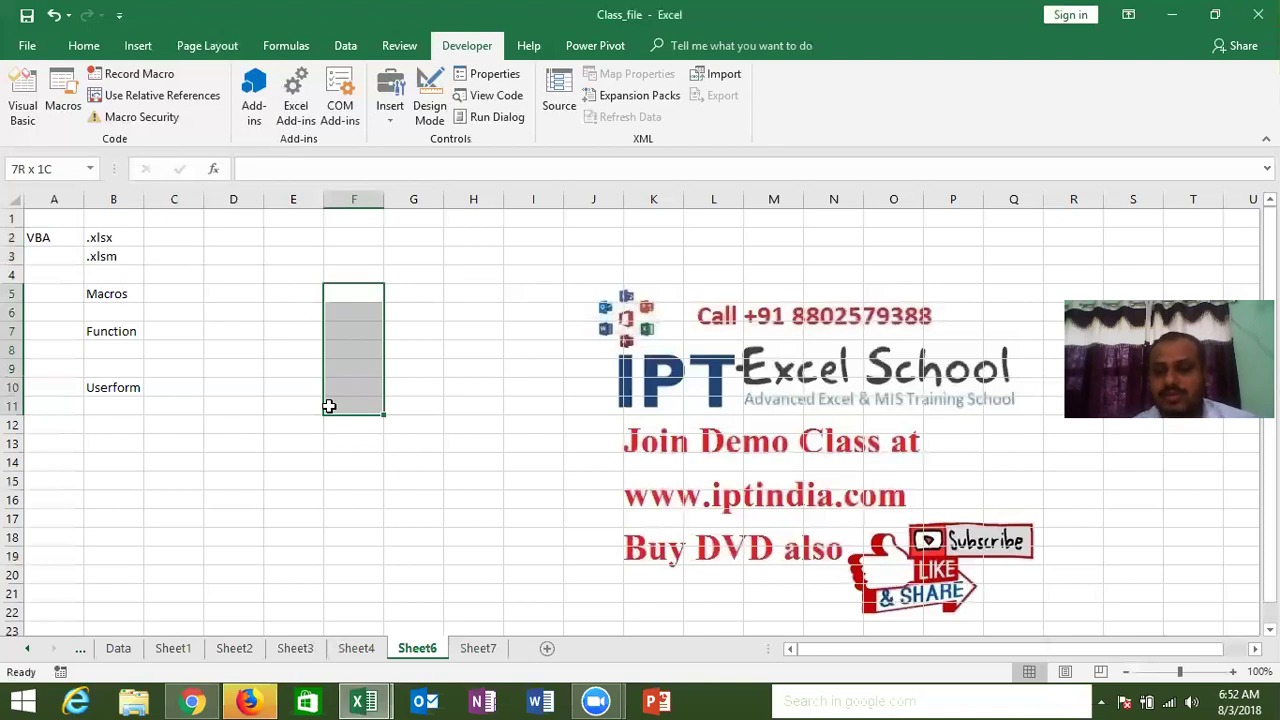
{"action": "left_click_drag", "start_coordinate": [329, 406], "coordinate": [329, 406]}
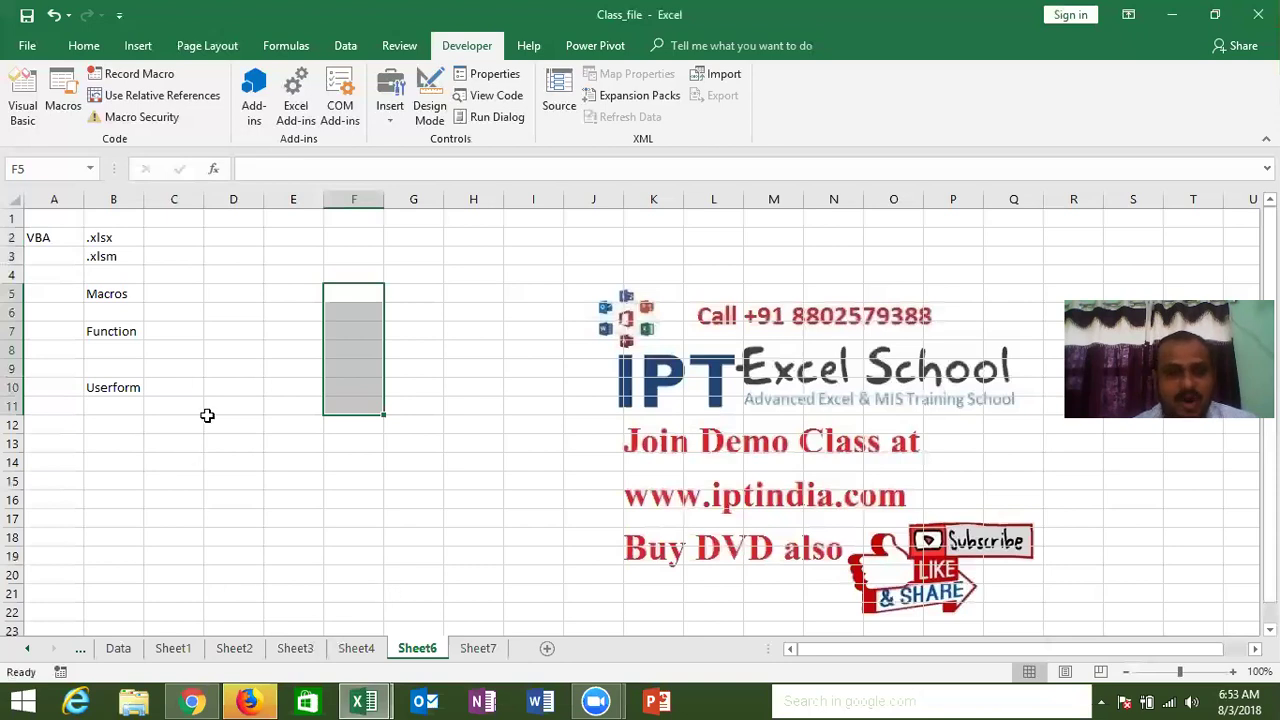
{"action": "left_click", "coordinate": [177, 300]}
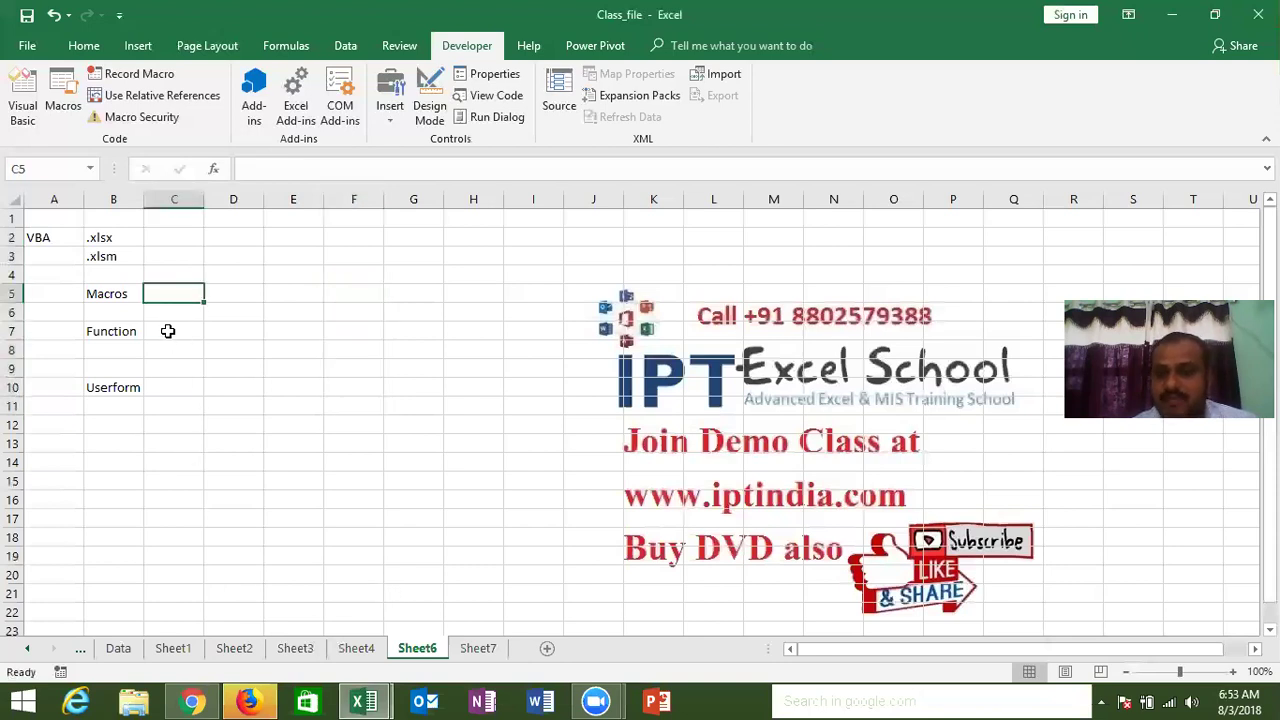
{"action": "left_click", "coordinate": [168, 331]}
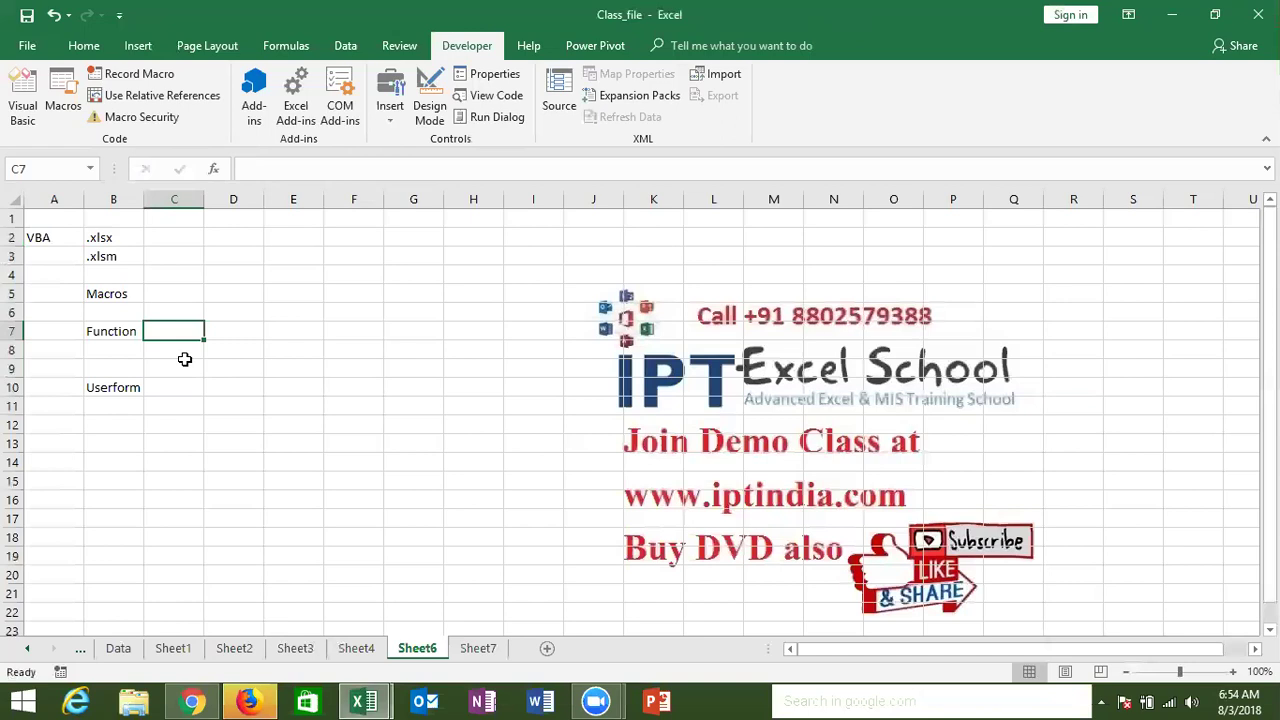
{"action": "left_click", "coordinate": [118, 389]}
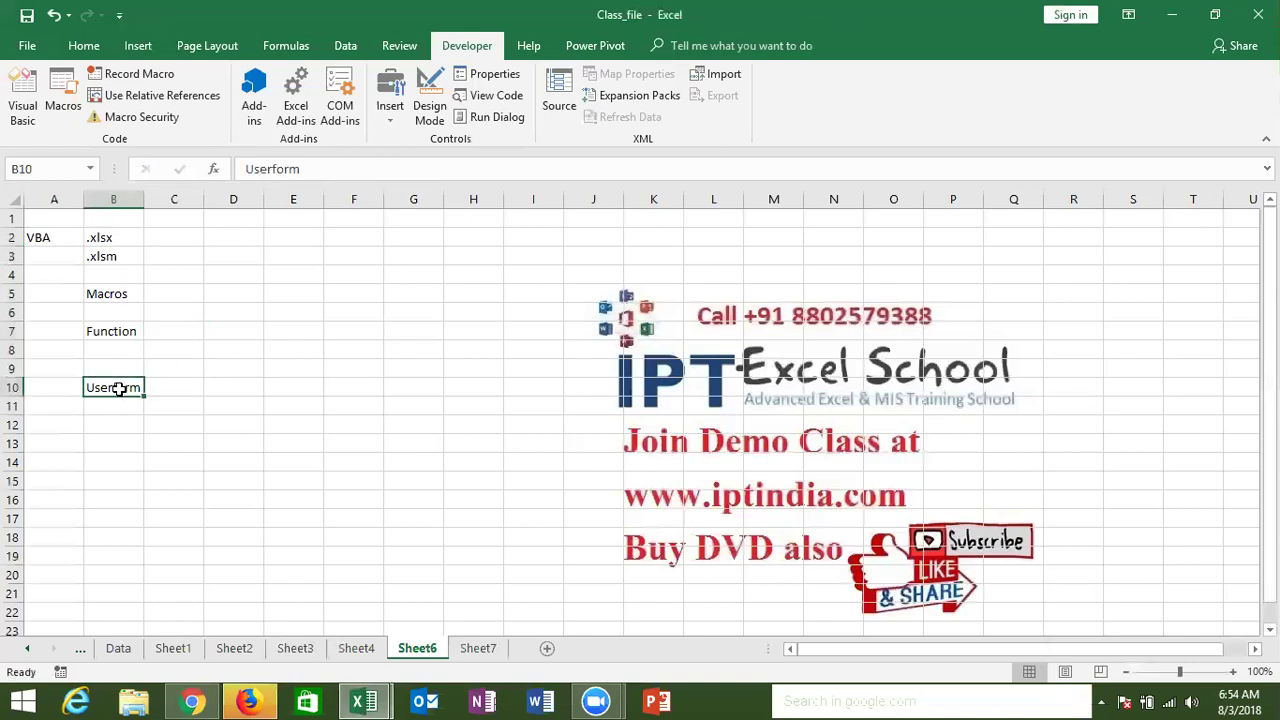
{"action": "left_click", "coordinate": [249, 276]}
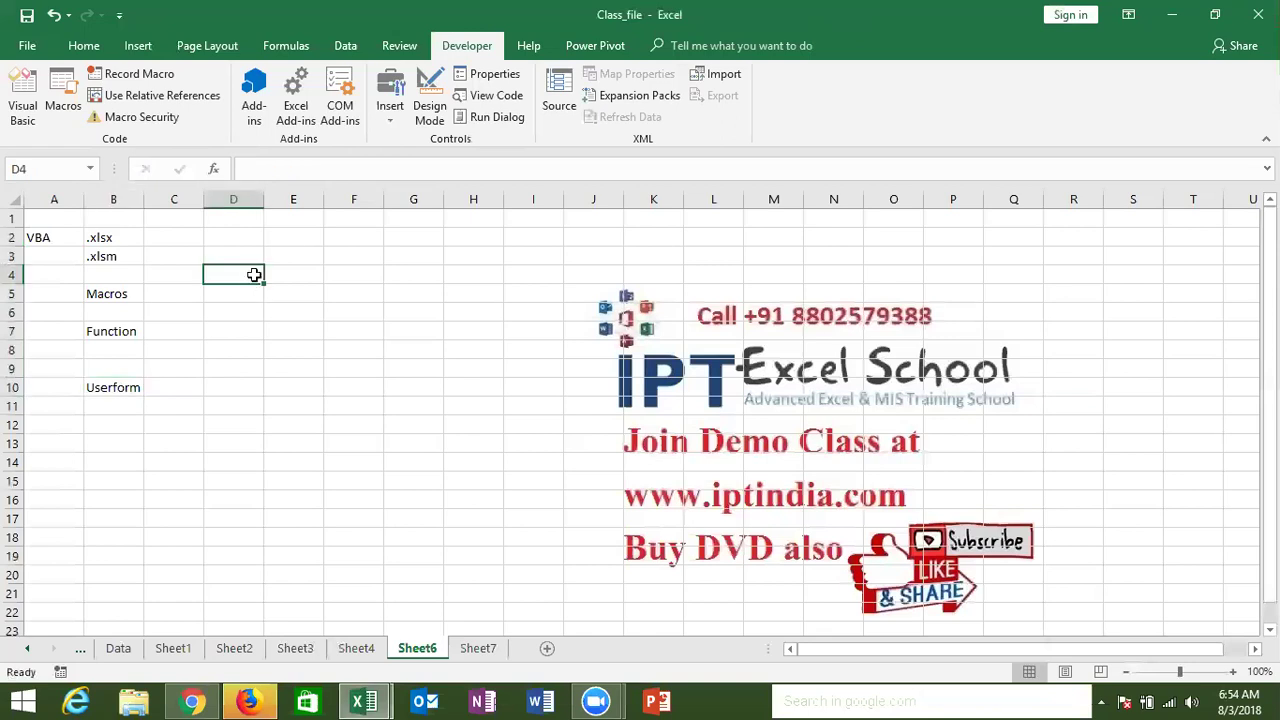
Close the Insert Function and Record Macro dialogs unused and show the Insert ribbon
{"action": "left_click", "coordinate": [213, 168]}
{"action": "left_click_drag", "start_coordinate": [652, 168], "coordinate": [465, 165]}
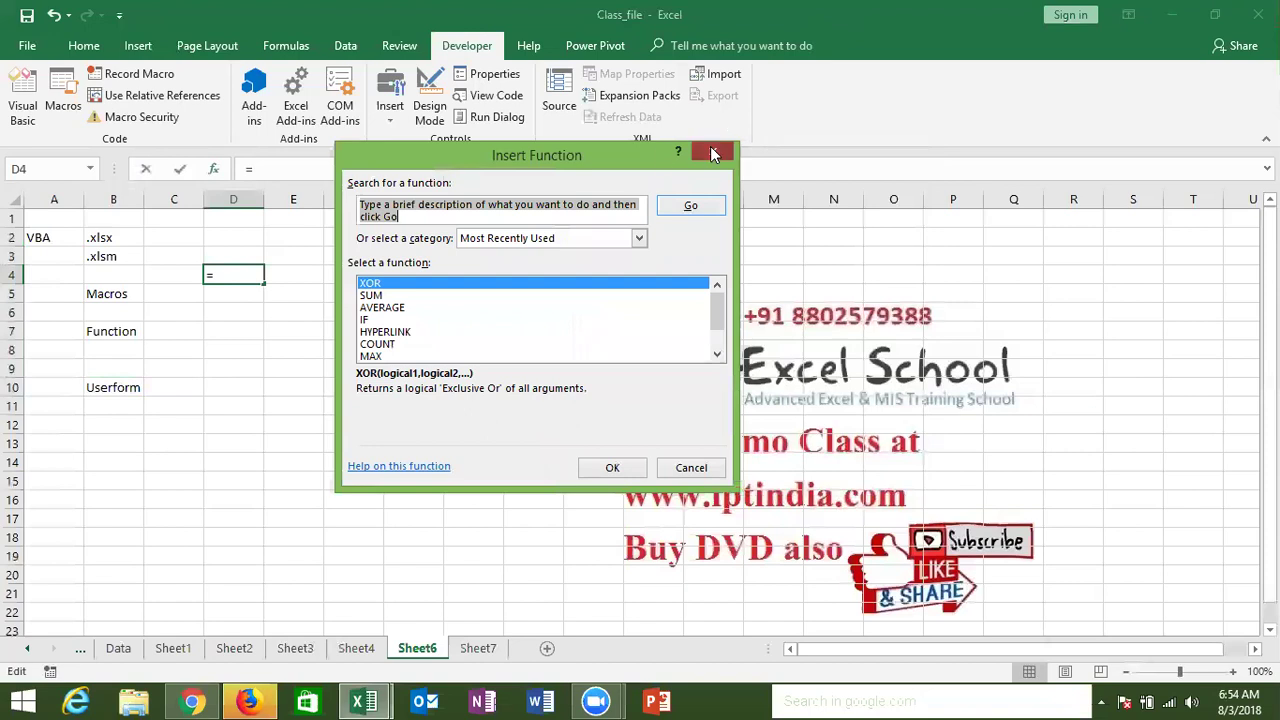
{"action": "left_click", "coordinate": [713, 153]}
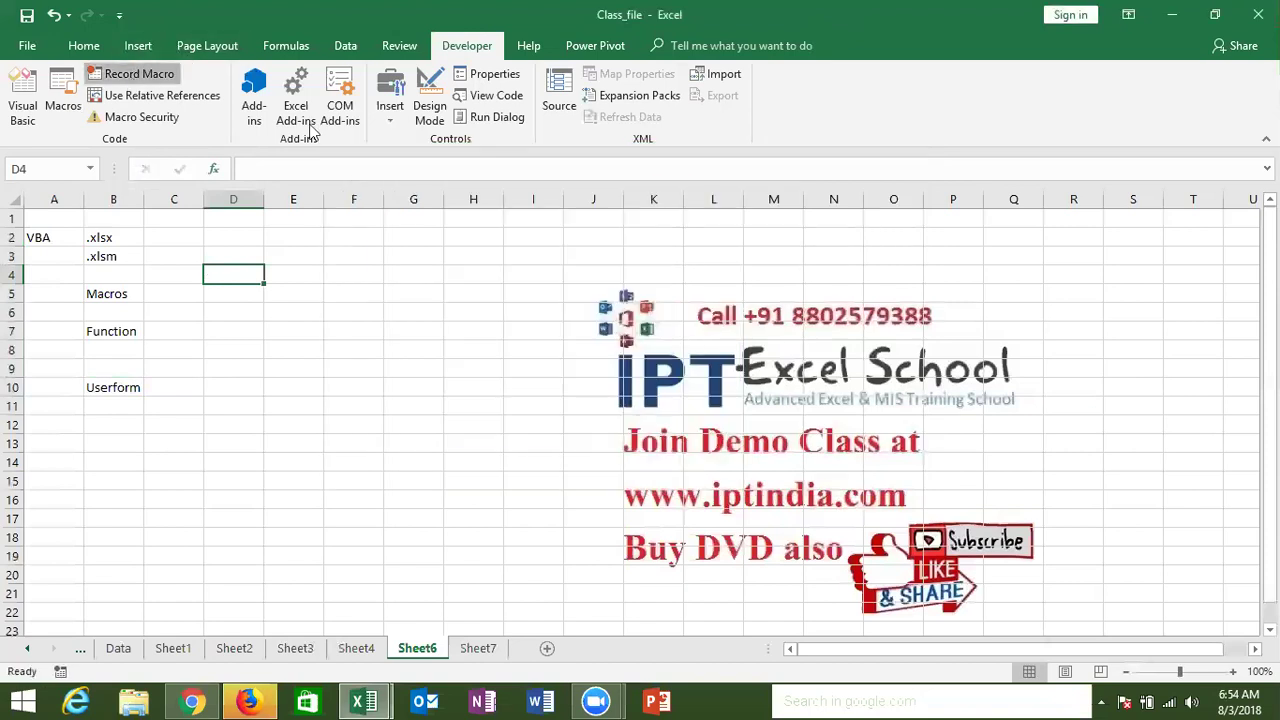
{"action": "left_click_drag", "start_coordinate": [535, 190], "coordinate": [493, 352]}
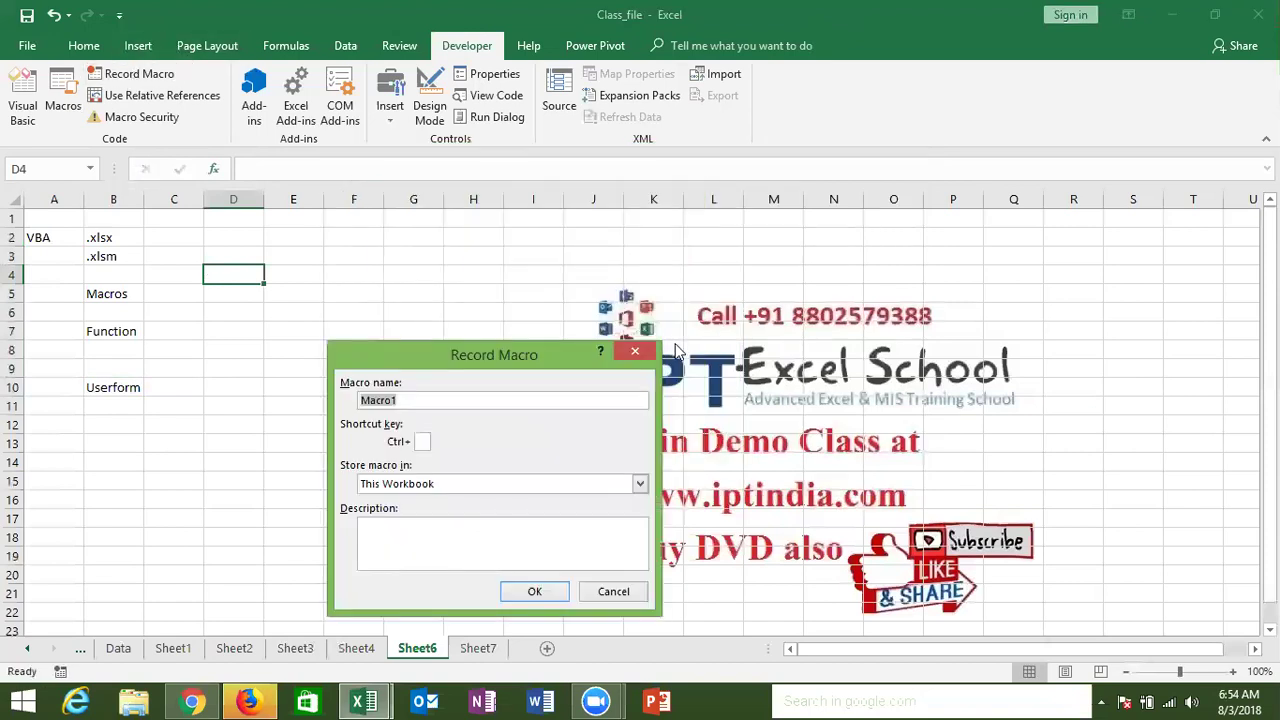
{"action": "key", "text": "Escape"}
{"action": "left_click", "coordinate": [137, 46]}
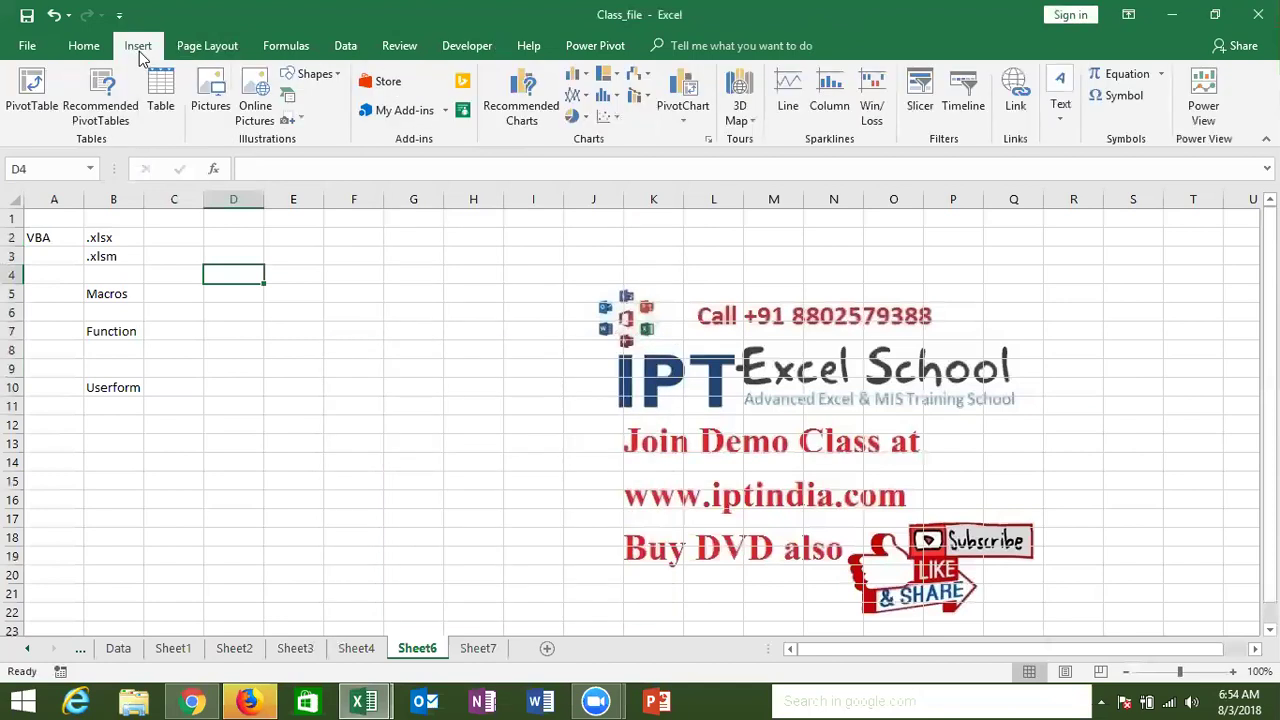
Open Create PivotTable targeting Sheet6!$D$4 on the existing worksheet, and reposition the dialog
{"action": "left_click", "coordinate": [31, 92]}
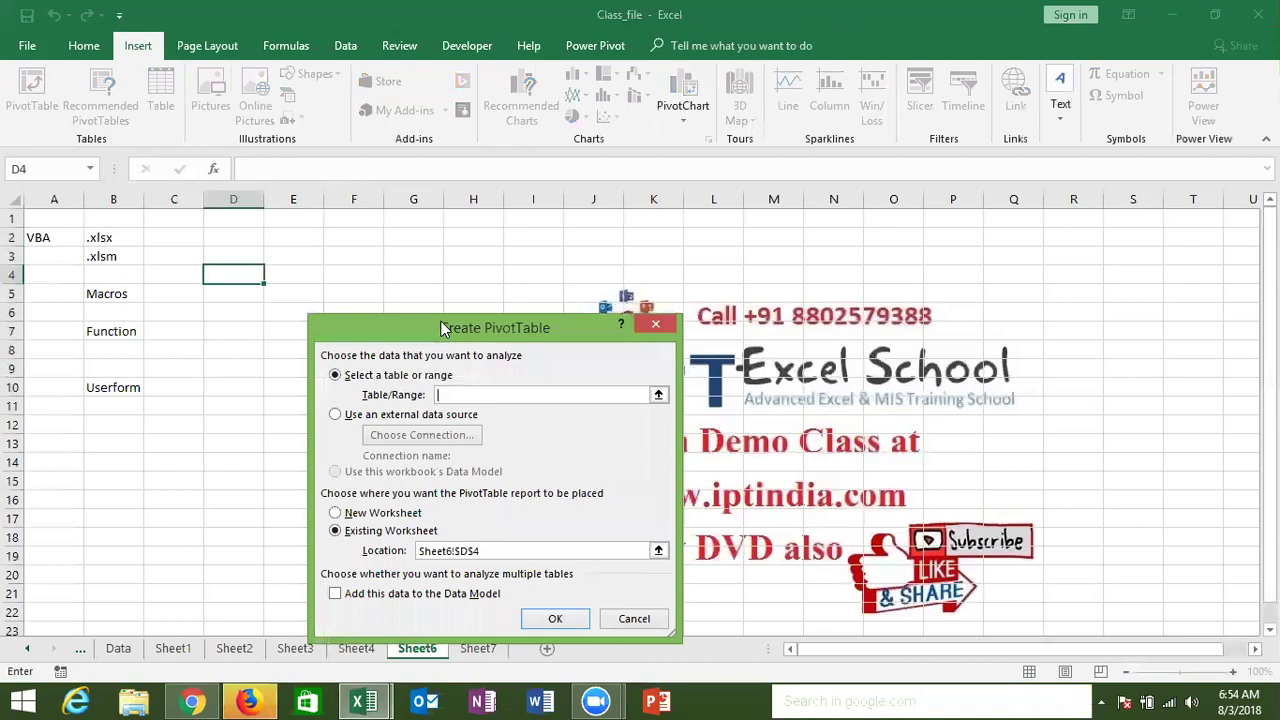
{"action": "left_click_drag", "start_coordinate": [444, 330], "coordinate": [491, 218]}
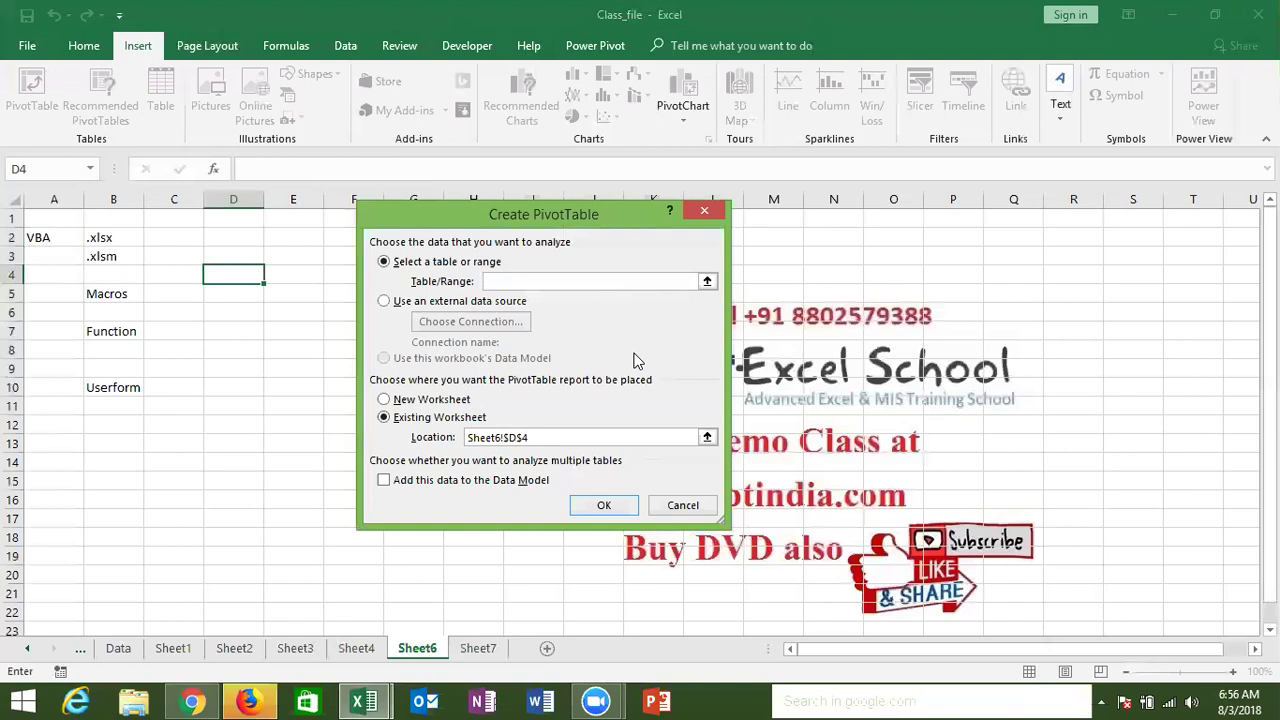
Cancel the Create PivotTable dialog without creating a report
{"action": "left_click", "coordinate": [705, 212]}
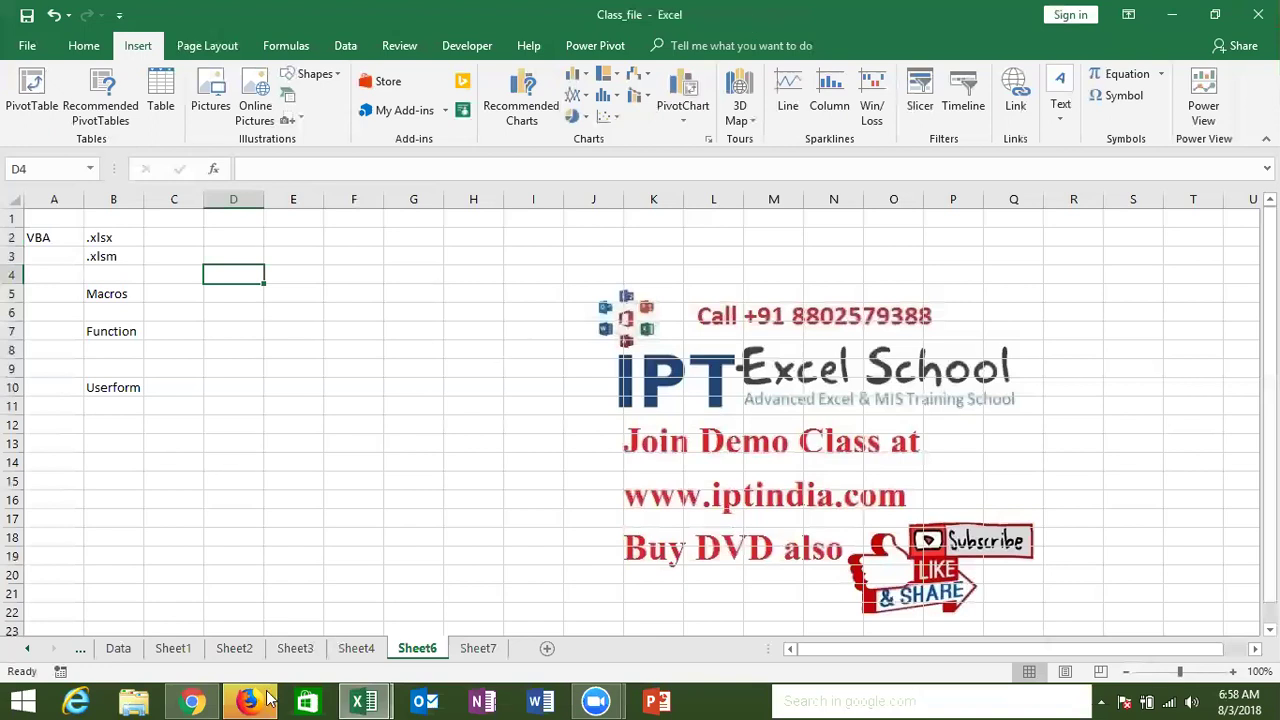
Close Firefox with both its tabs, then close the Chrome YouTube window
{"action": "mouse_move", "coordinate": [270, 700]}
{"action": "left_click", "coordinate": [268, 660]}
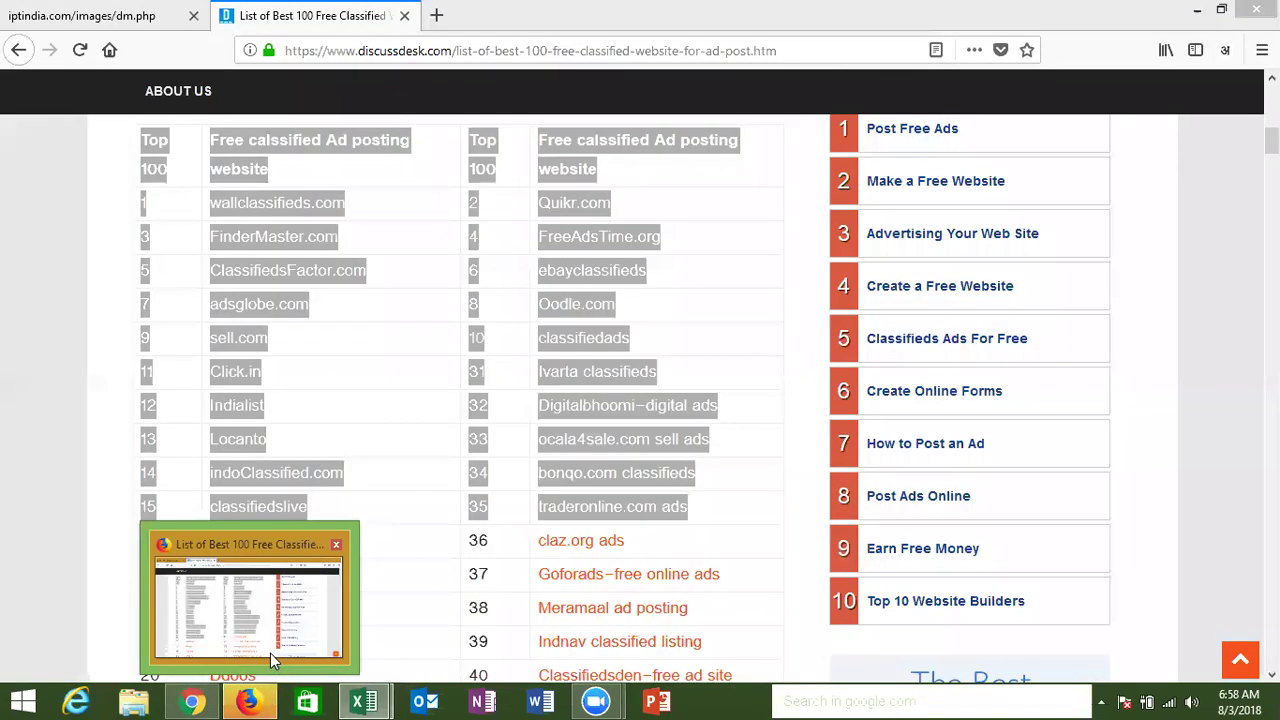
{"action": "left_click", "coordinate": [270, 653]}
{"action": "key", "text": "alt+F4"}
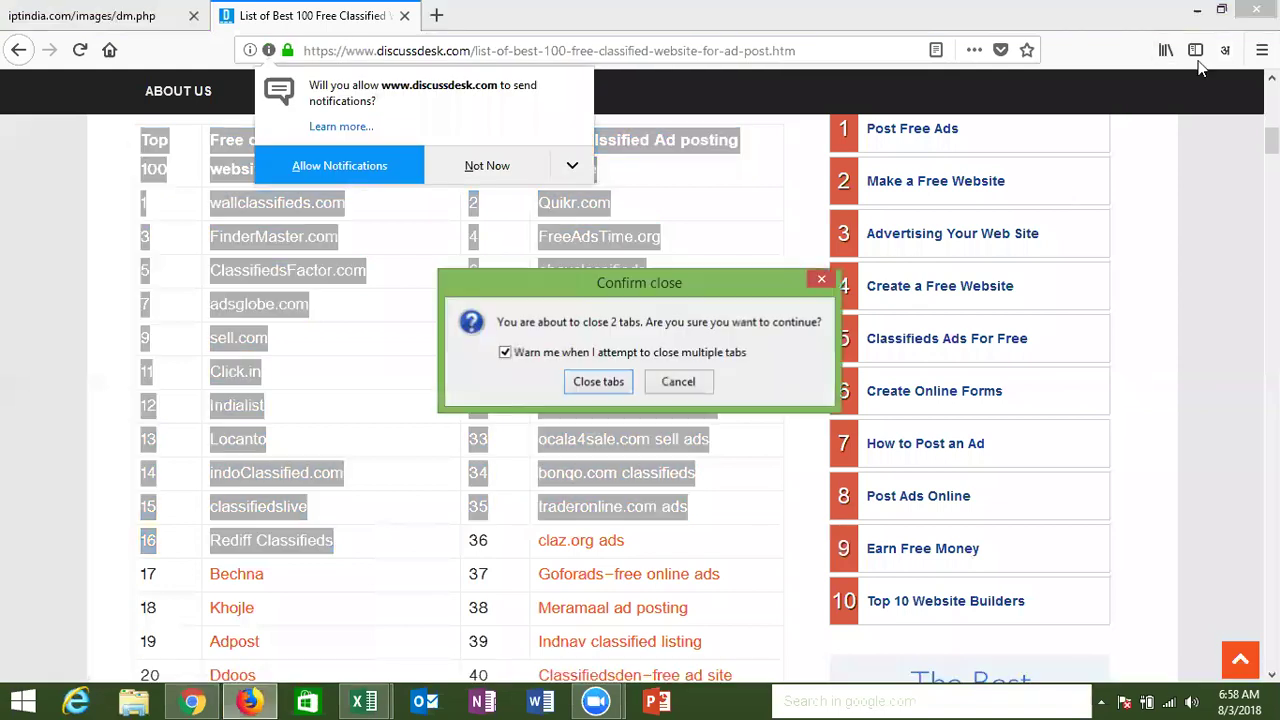
{"action": "left_click", "coordinate": [608, 373]}
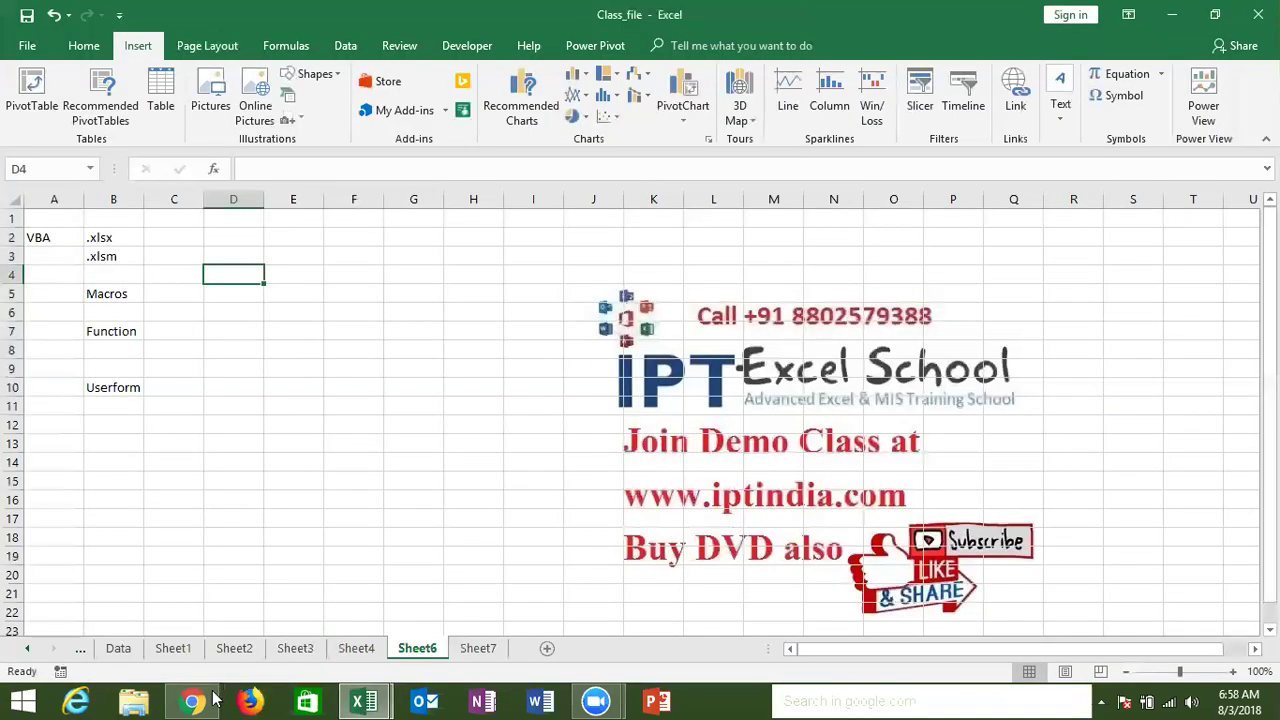
{"action": "left_click", "coordinate": [193, 700]}
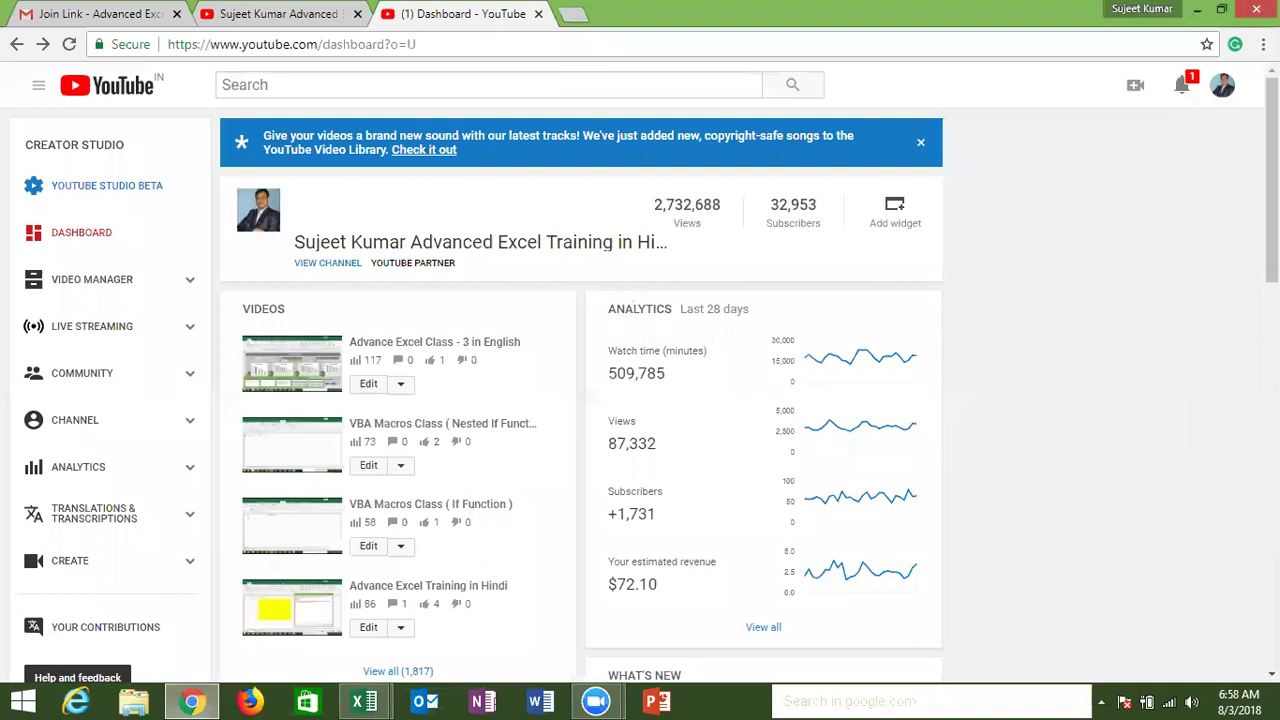
{"action": "left_click", "coordinate": [1256, 9]}
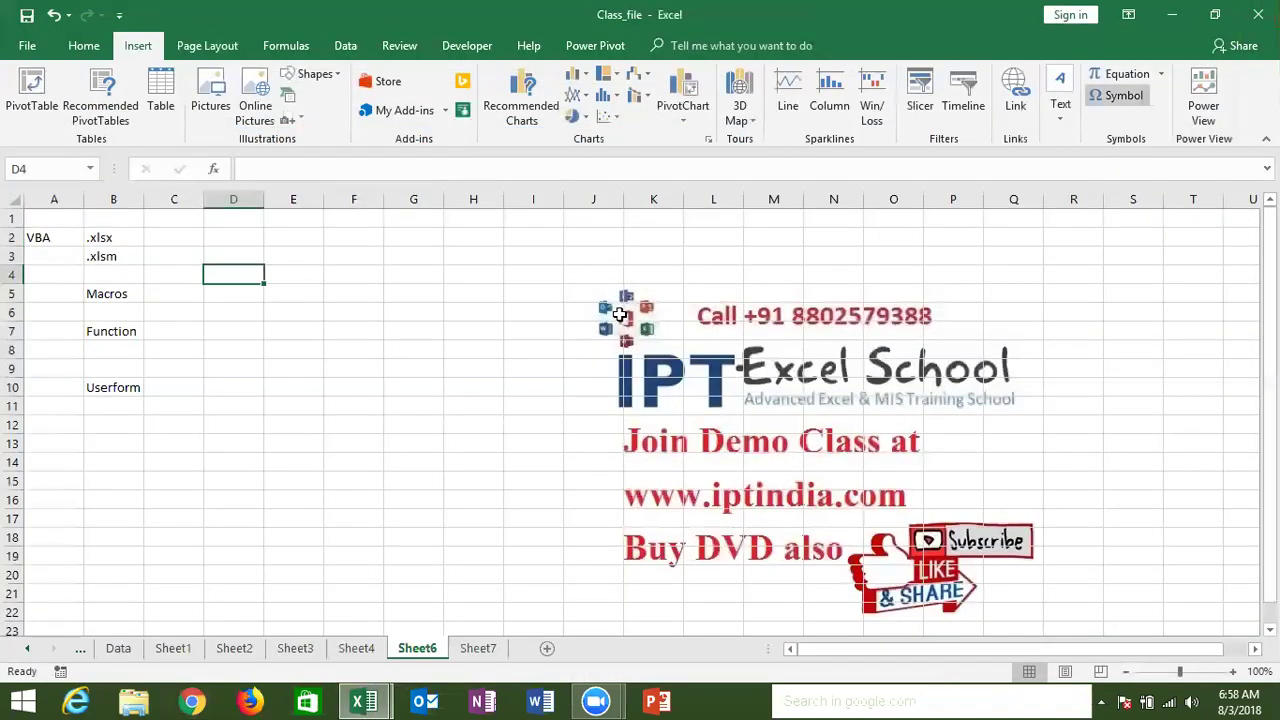
Select cell D6 on Sheet6
{"action": "left_click", "coordinate": [214, 316]}
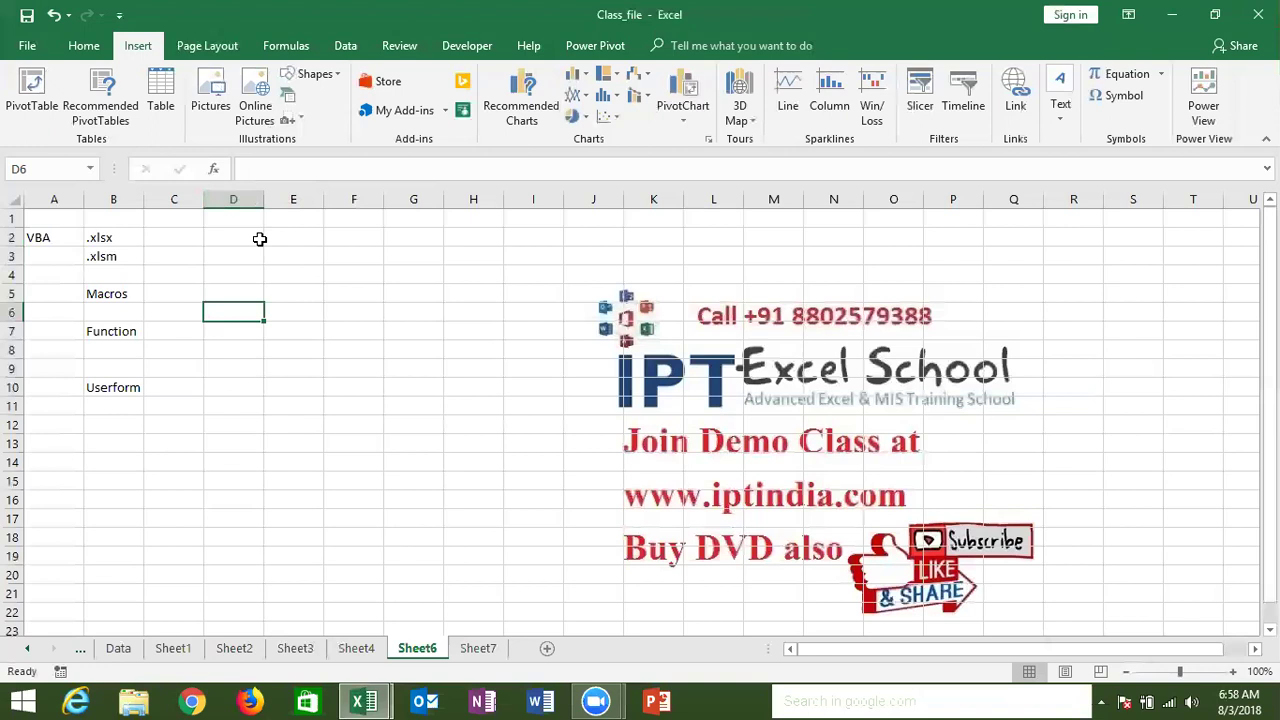
Add a new Sheet8 and enter =RANDBETWEEN(10,90) in A1
{"action": "left_click", "coordinate": [480, 650]}
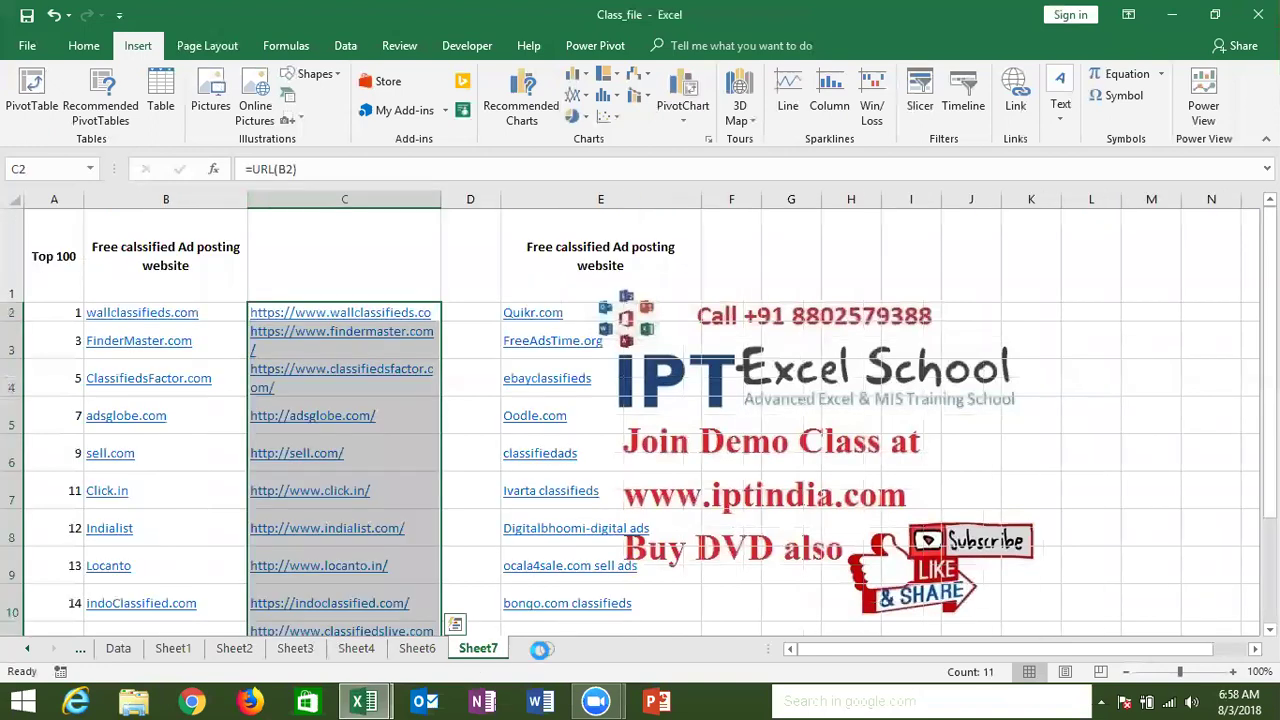
{"action": "left_click", "coordinate": [540, 650]}
{"action": "type", "text": "=r"}
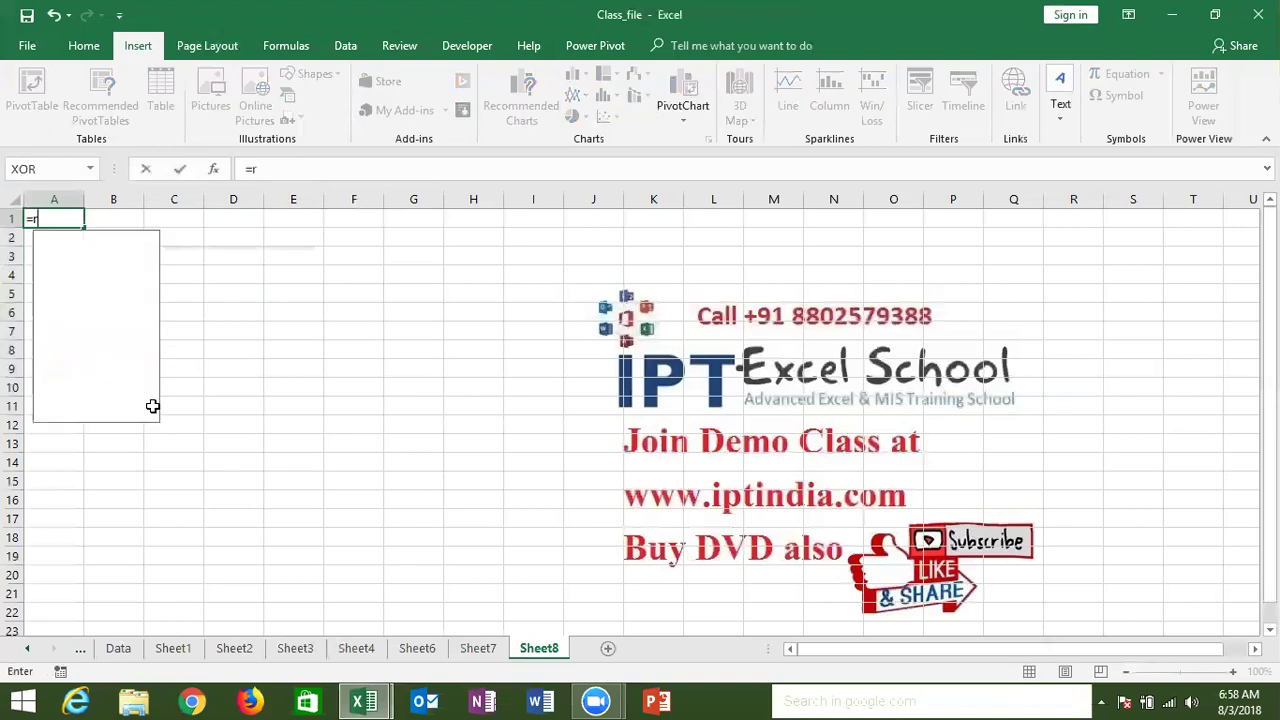
{"action": "type", "text": "a"}
{"action": "key", "text": "Down"}
{"action": "key", "text": "Down"}
{"action": "key", "text": "Tab"}
{"action": "type", "text": "10,90"}
{"action": "key", "text": "ctrl+Return"}
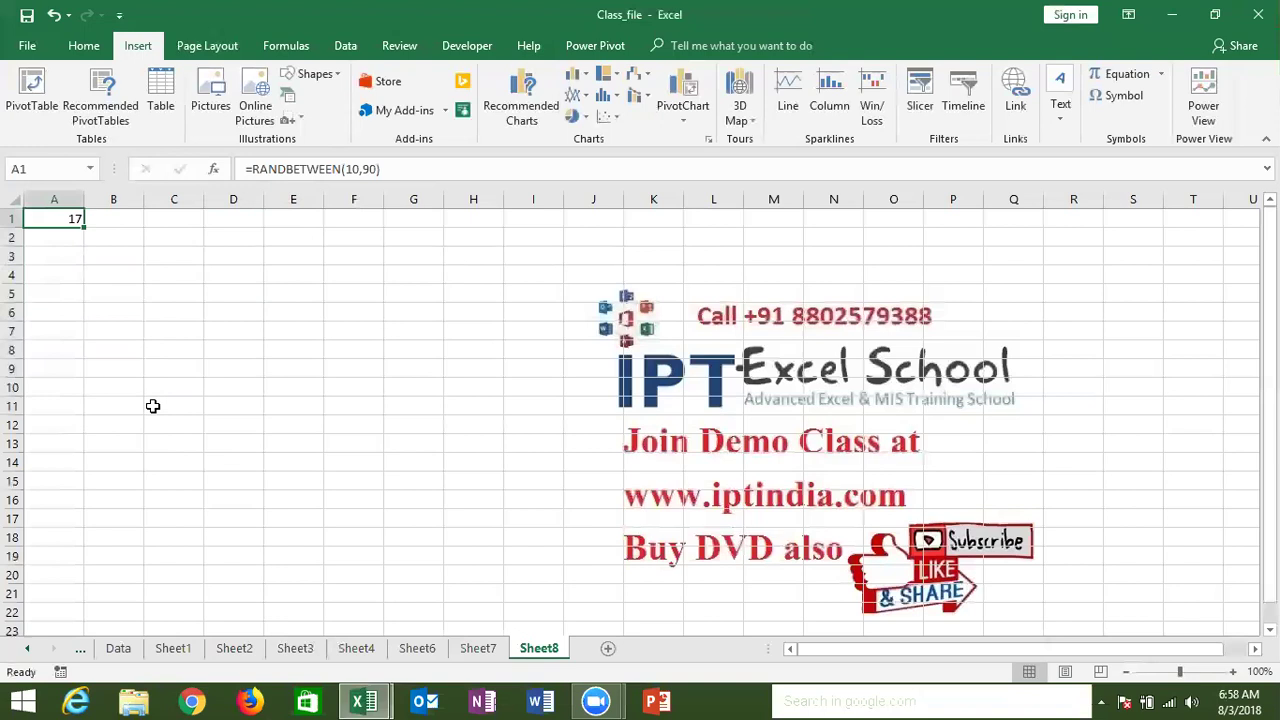
Fill =RANDBETWEEN(10,90) into every cell of A1:G14
{"action": "key", "text": "shift+Right"}
{"action": "key", "text": "shift+Right"}
{"action": "key", "text": "shift+Right"}
{"action": "key", "text": "shift+Right"}
{"action": "key", "text": "shift+Down"}
{"action": "key", "text": "shift+Down"}
{"action": "key", "text": "shift+Down"}
{"action": "key", "text": "shift+Down"}
{"action": "key", "text": "shift+Down"}
{"action": "key", "text": "shift+Down"}
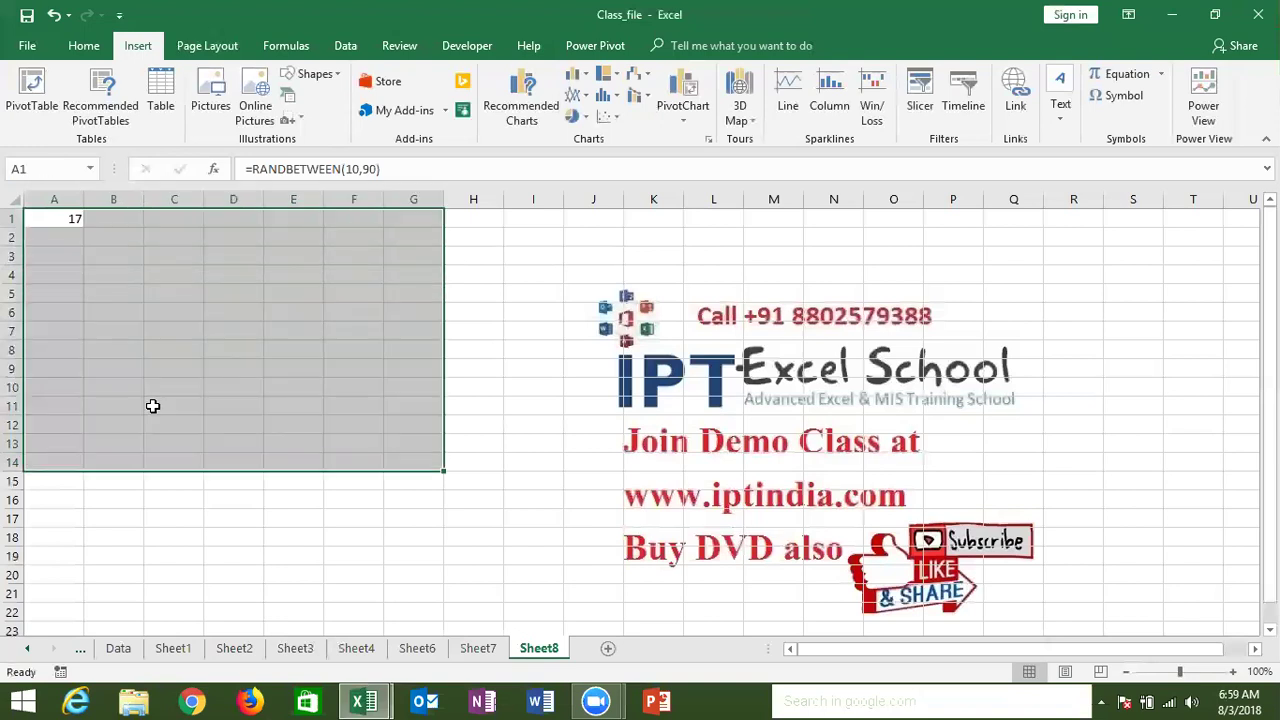
{"action": "key", "text": "F2"}
{"action": "key", "text": "ctrl+Return"}
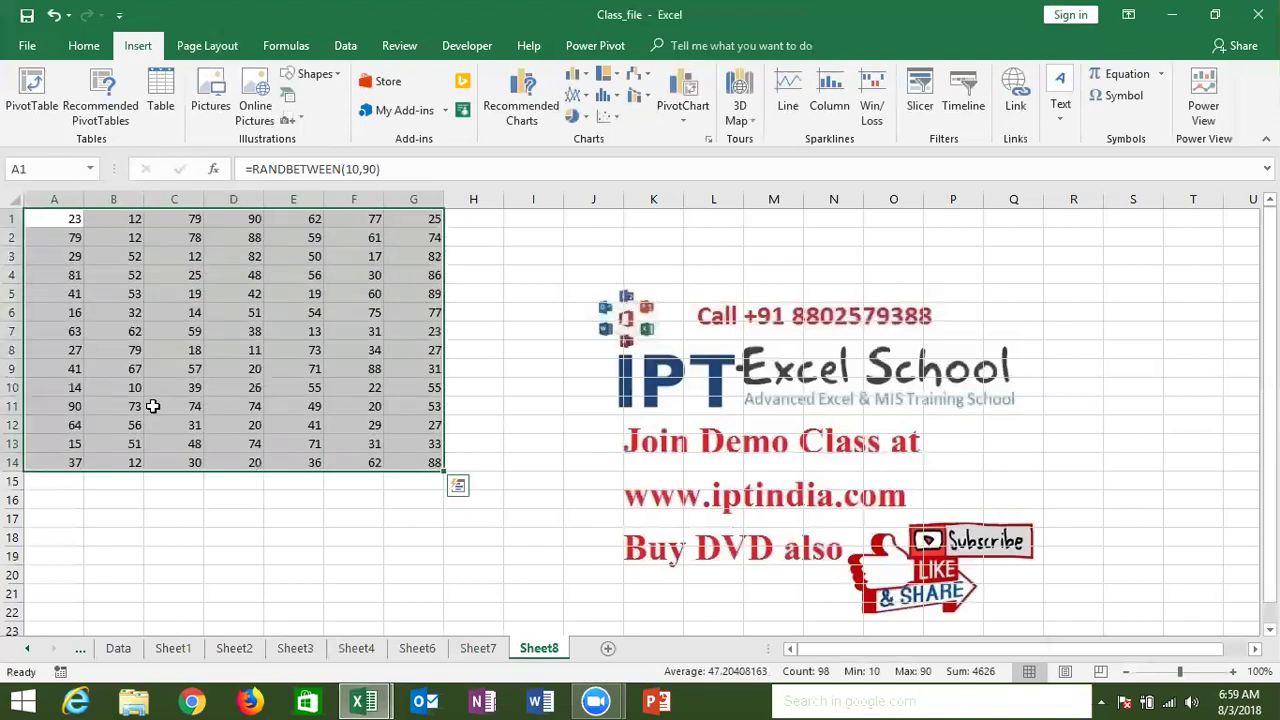
{"action": "key", "text": "Down"}
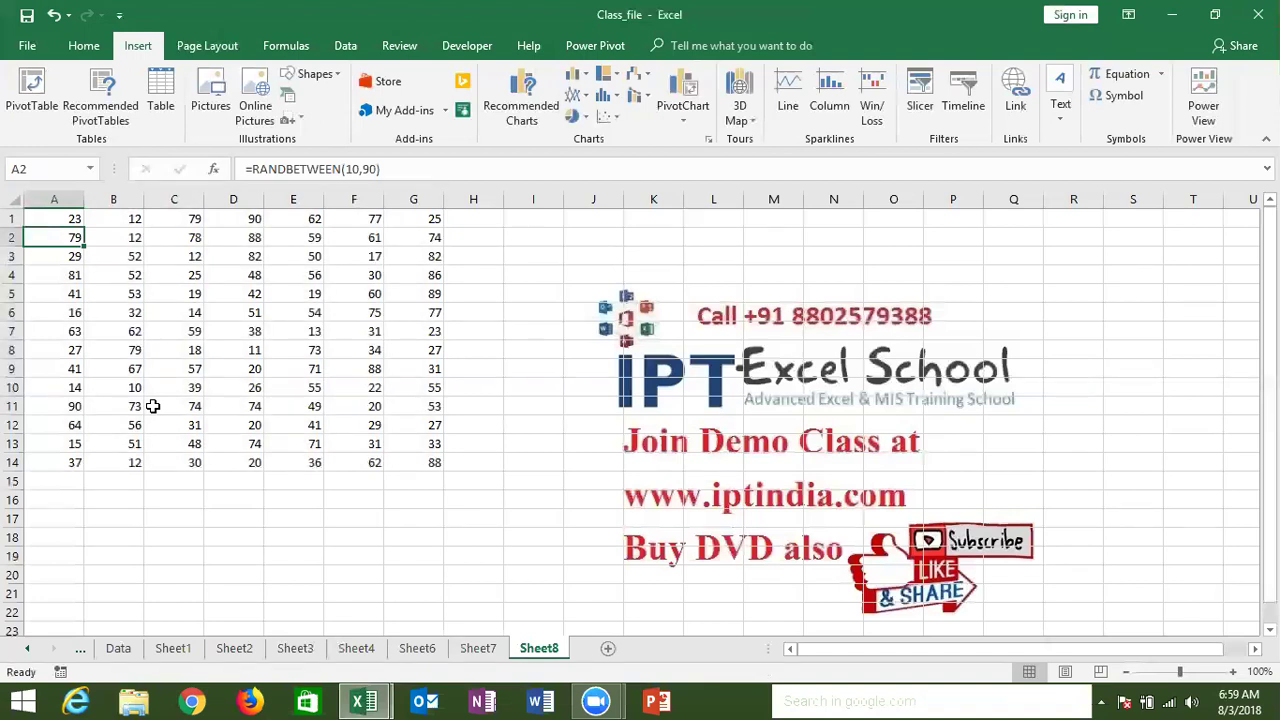
Select the A1:G14 random-number block, show the Home ribbon, then move to B2
{"action": "key", "text": "ctrl+a"}
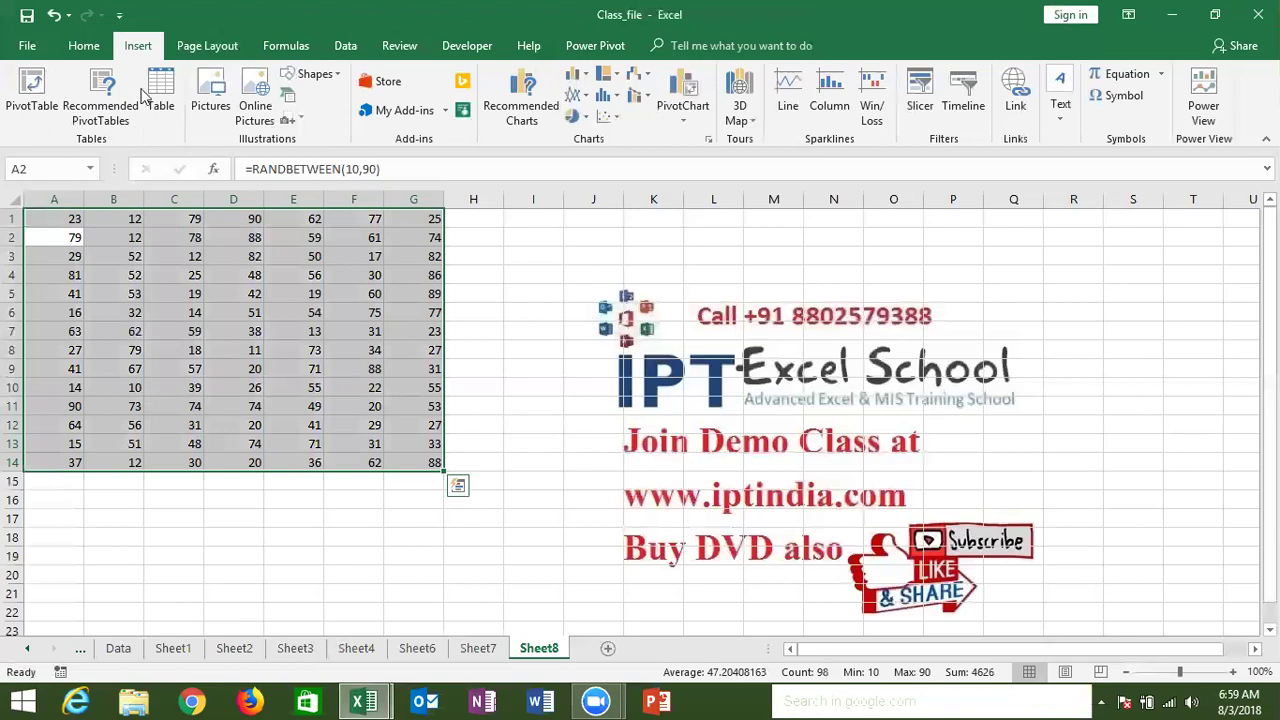
{"action": "left_click", "coordinate": [83, 45]}
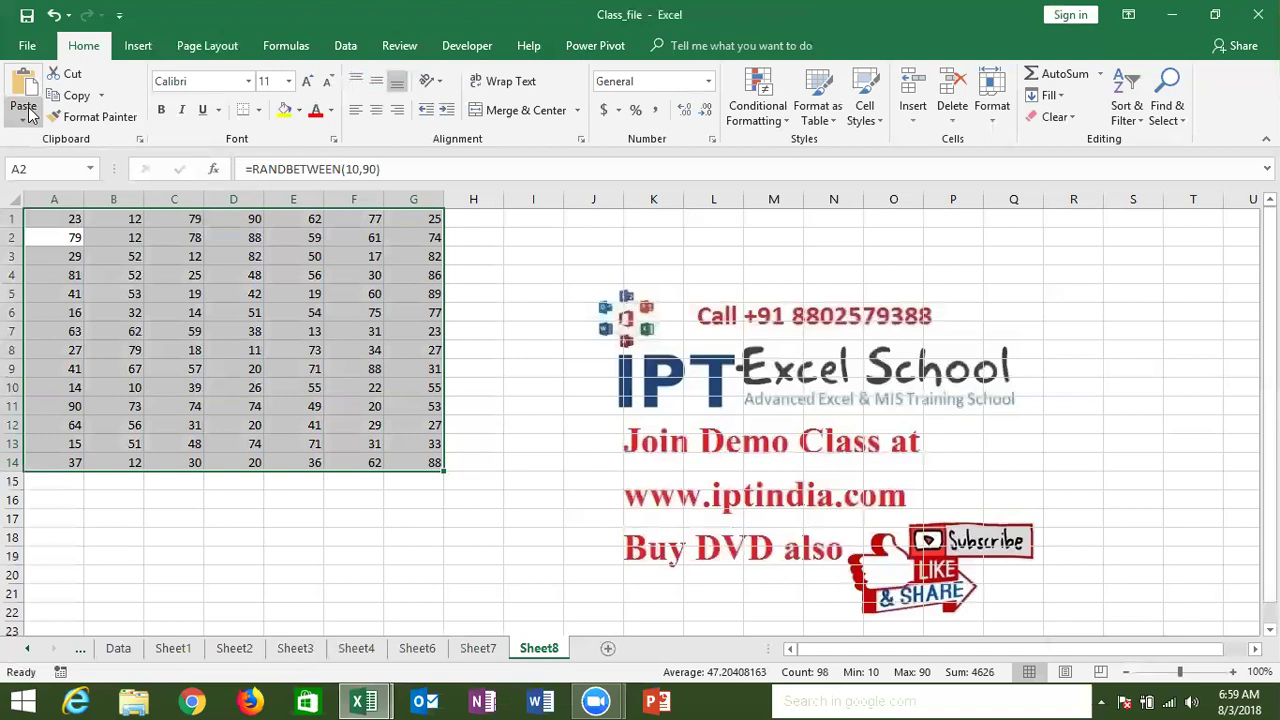
{"action": "key", "text": "Right"}
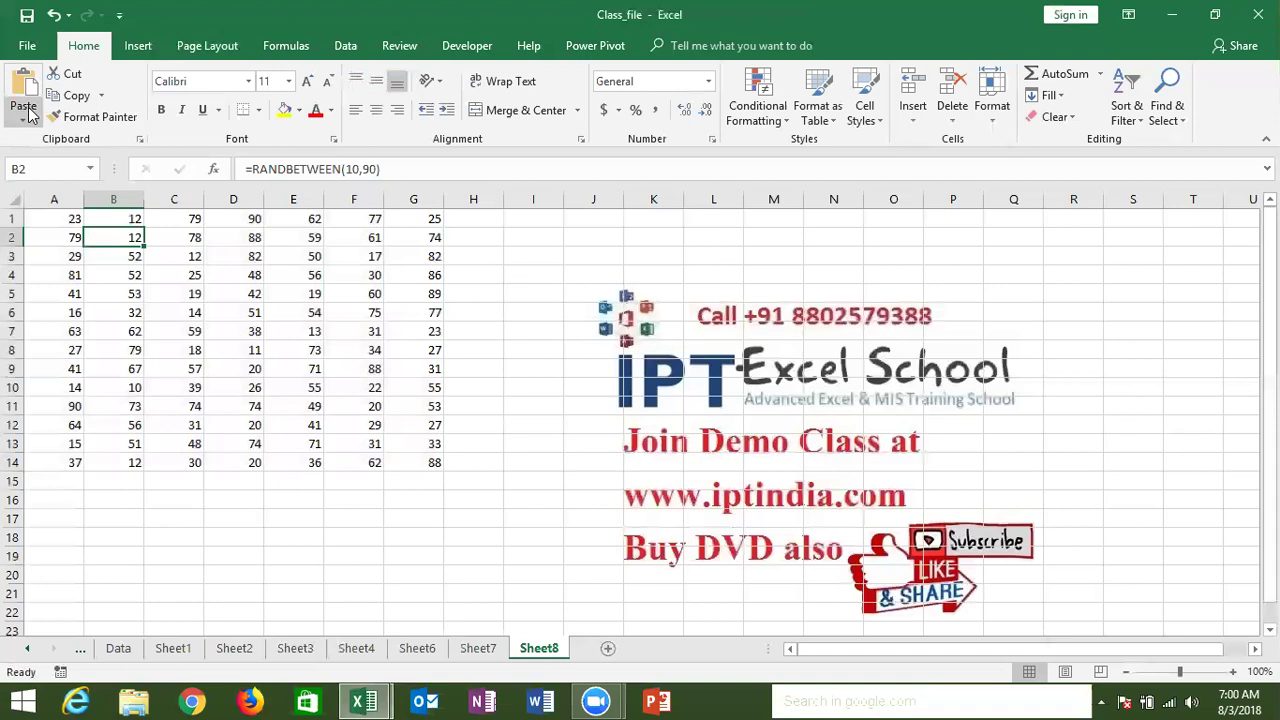
{"action": "left_click", "coordinate": [1162, 120]}
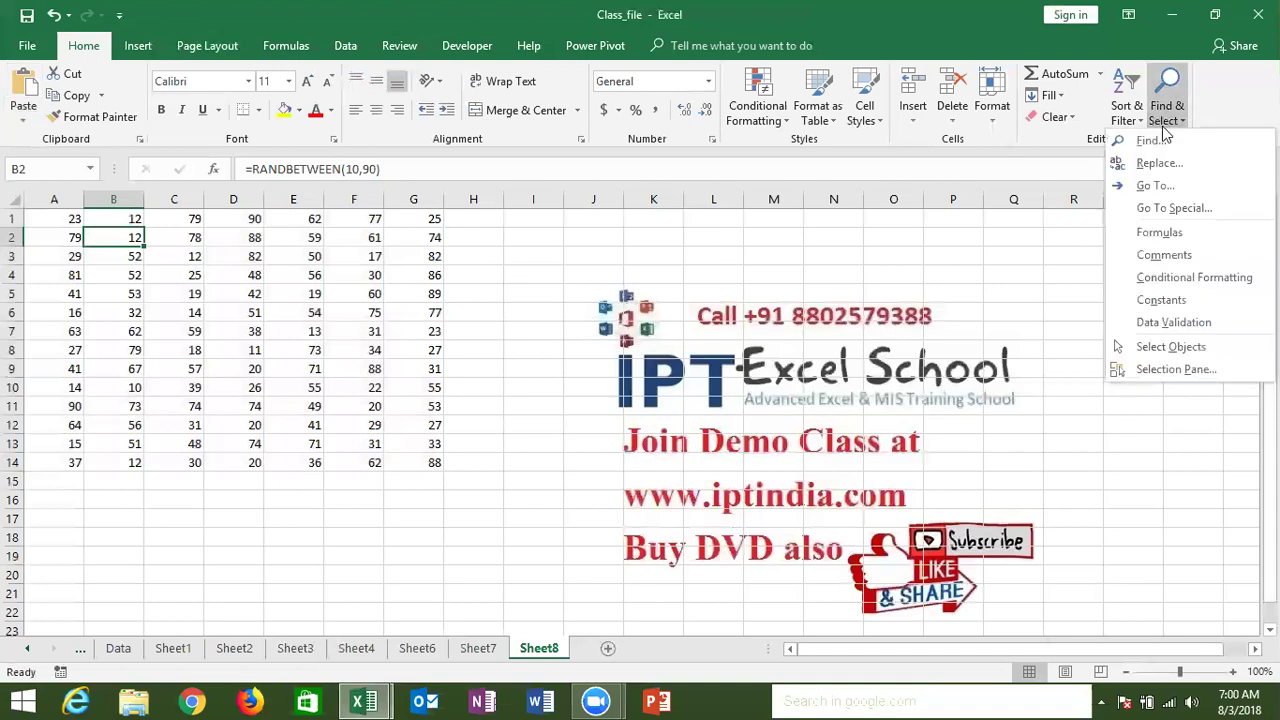
{"action": "left_click", "coordinate": [1162, 210]}
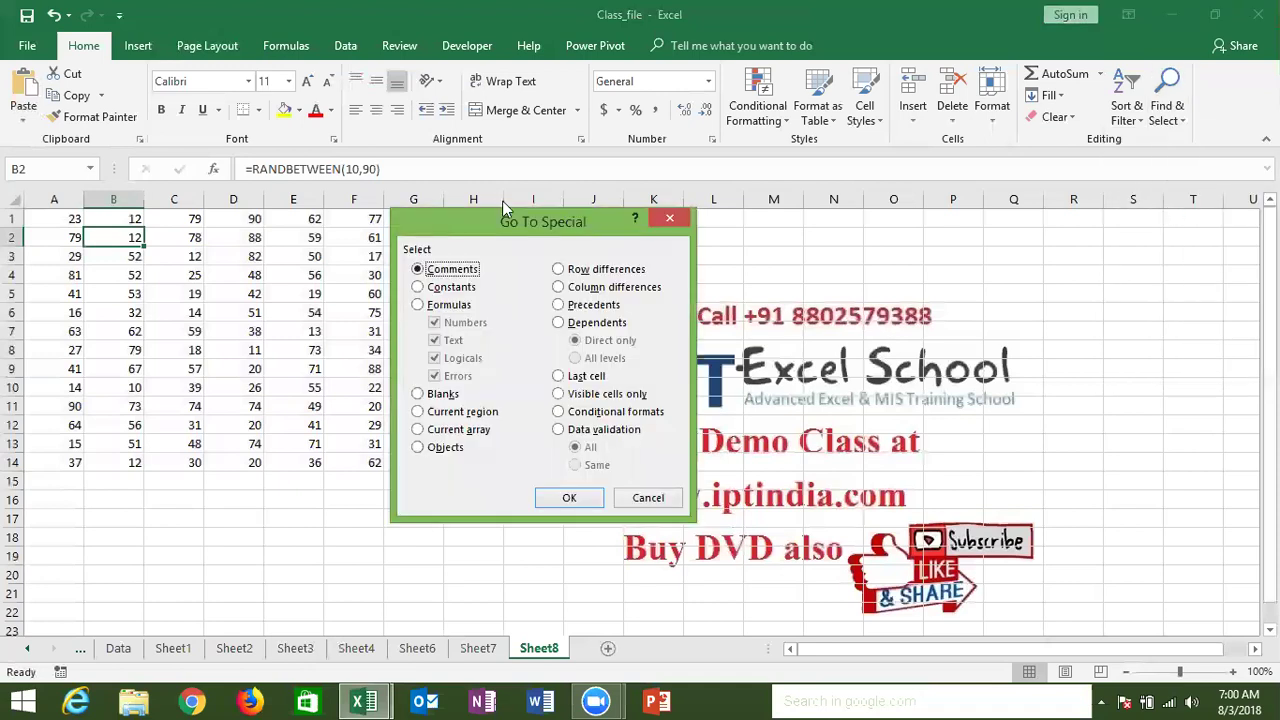
{"action": "left_click", "coordinate": [455, 413]}
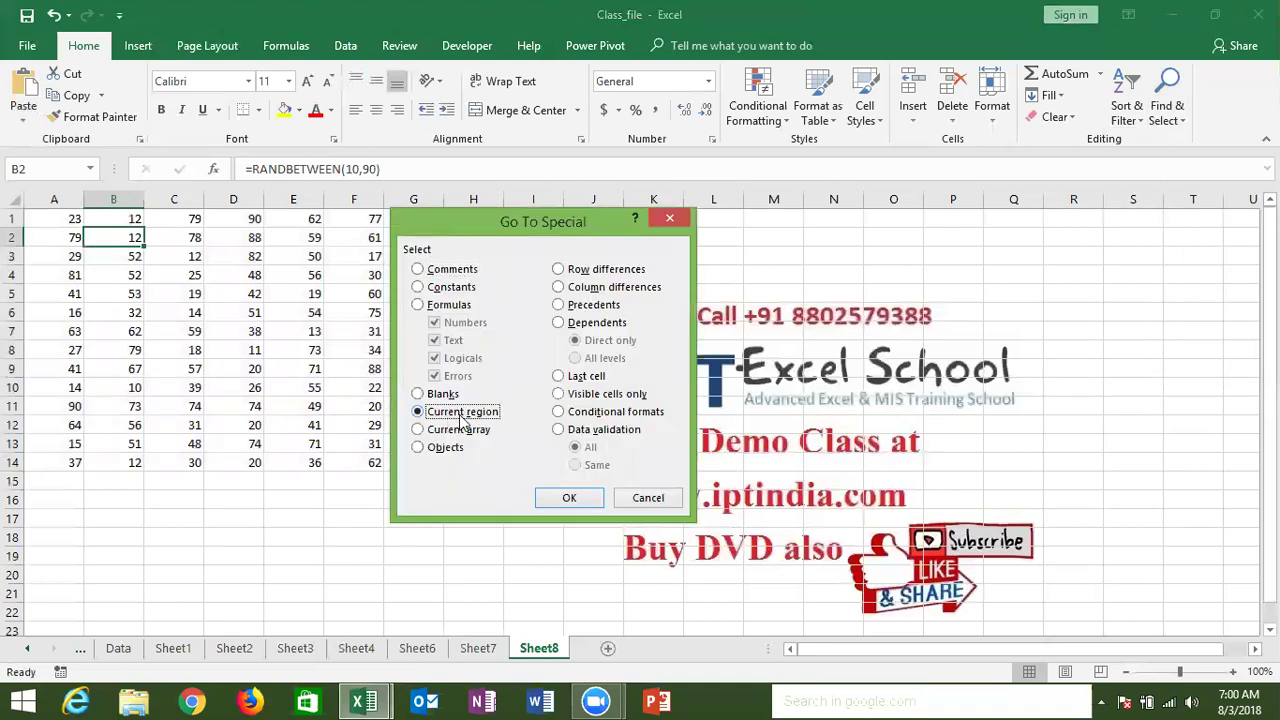
{"action": "left_click", "coordinate": [563, 500]}
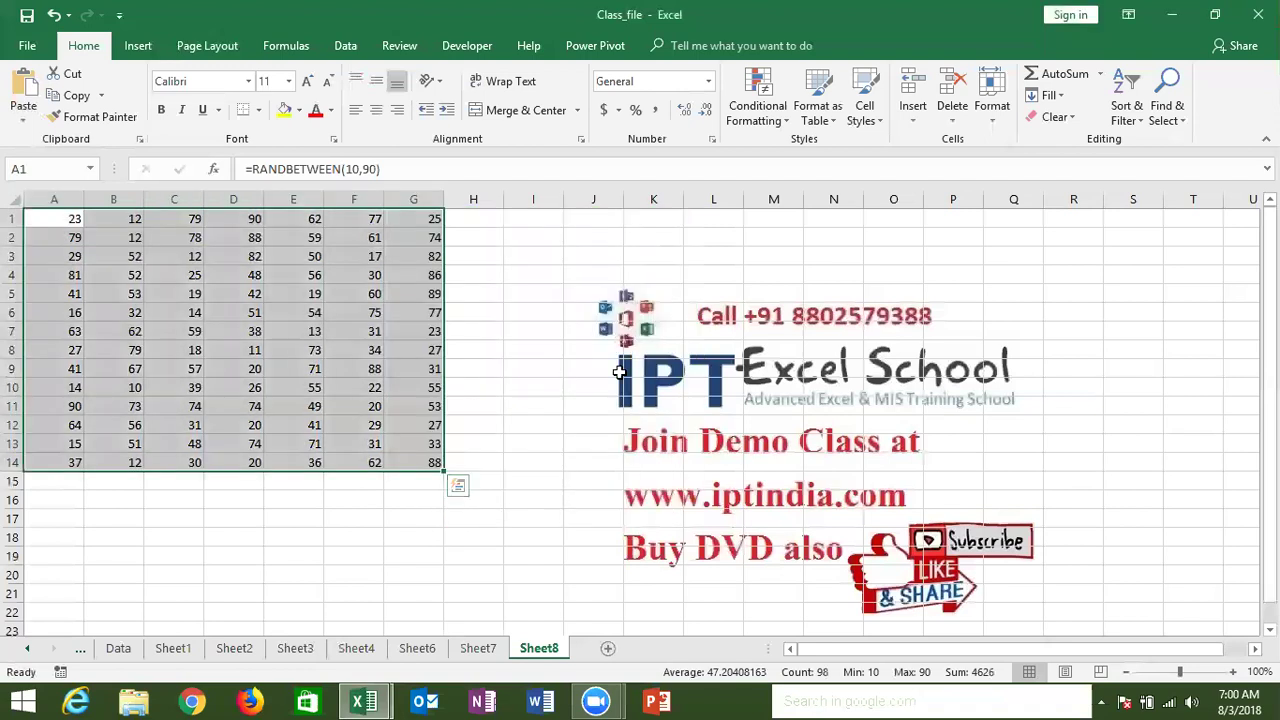
{"action": "left_click", "coordinate": [1163, 118]}
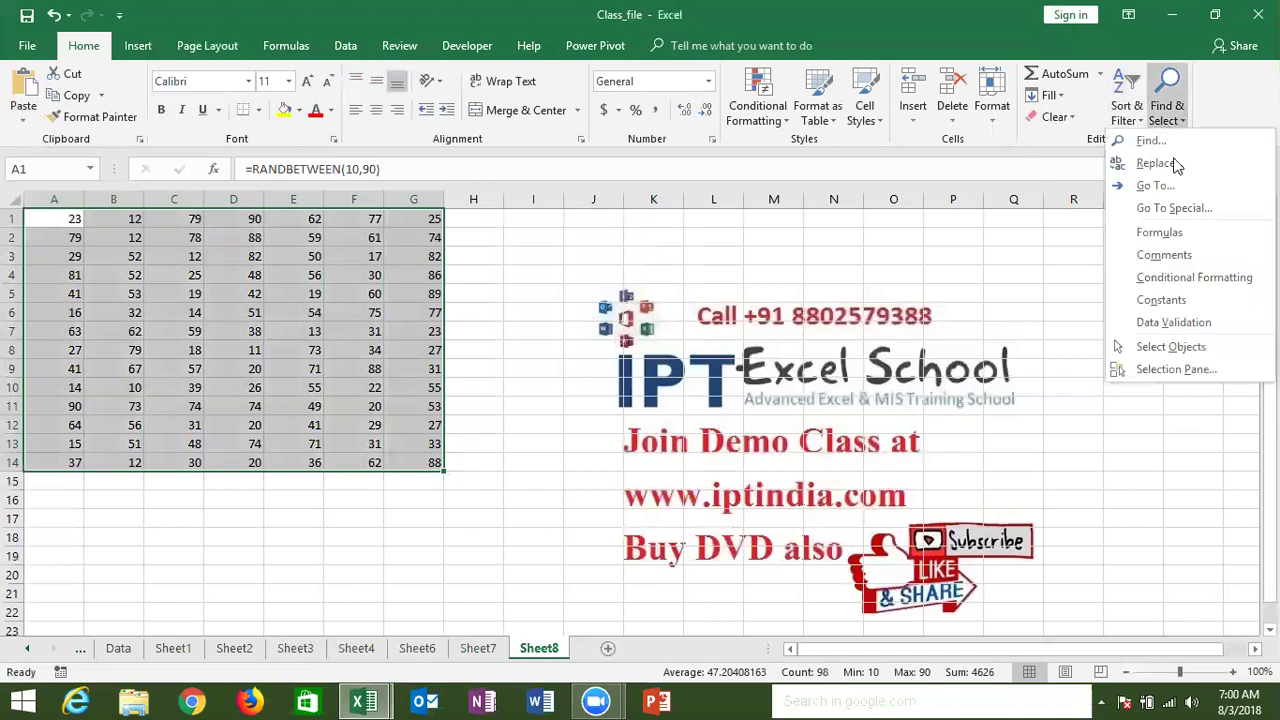
{"action": "left_click", "coordinate": [1171, 208]}
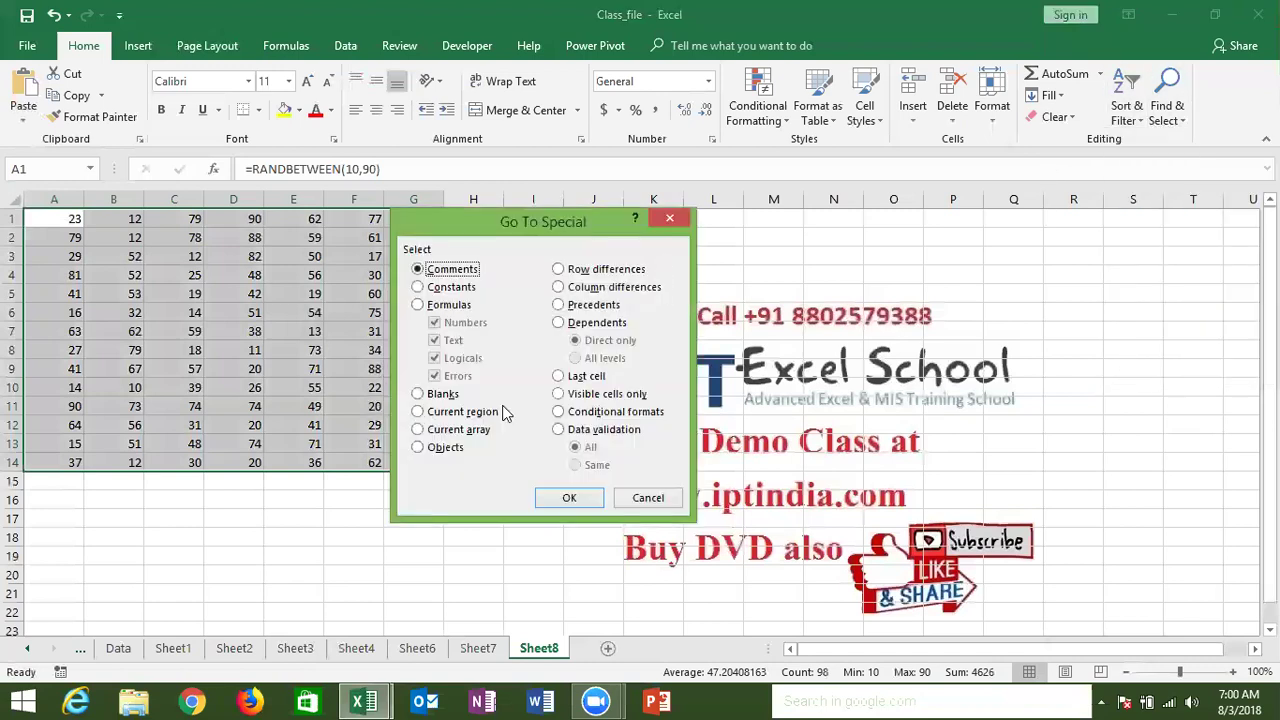
{"action": "left_click", "coordinate": [572, 398]}
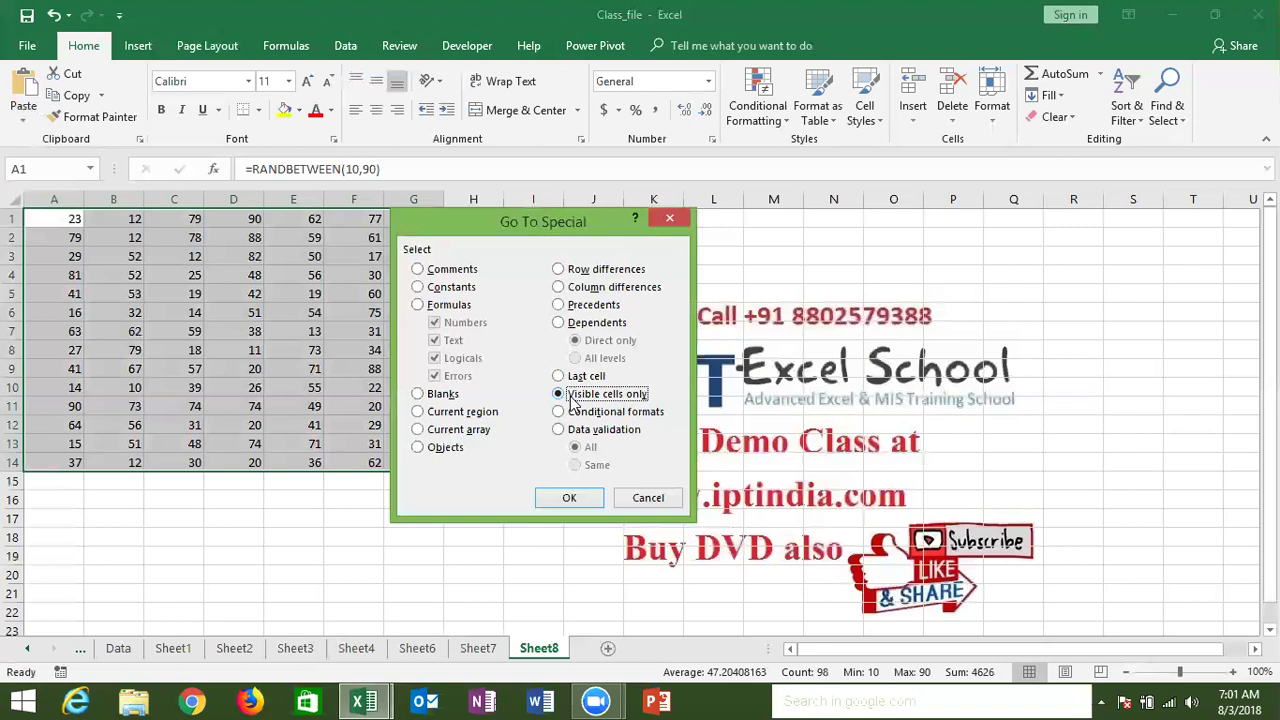
{"action": "key", "text": "Return"}
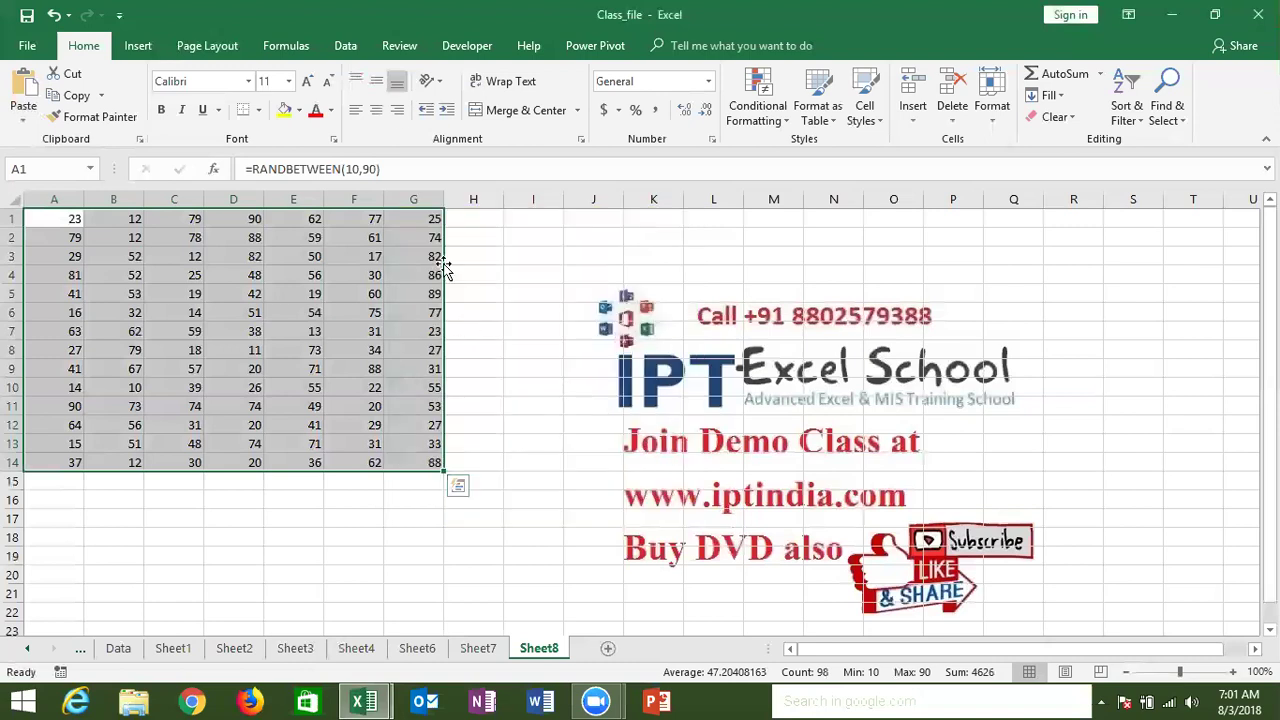
Browse the ribbon tabs from Insert through Developer and back to Home
{"action": "left_click", "coordinate": [137, 55]}
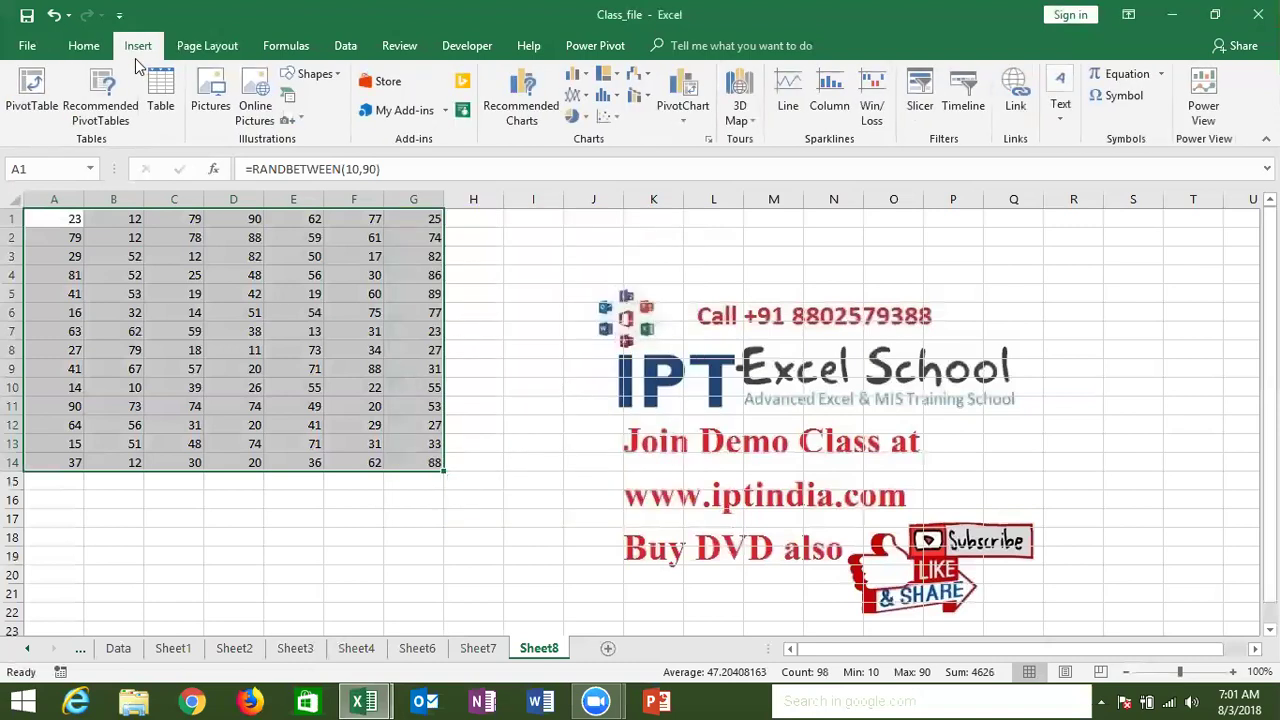
{"action": "left_click", "coordinate": [85, 50]}
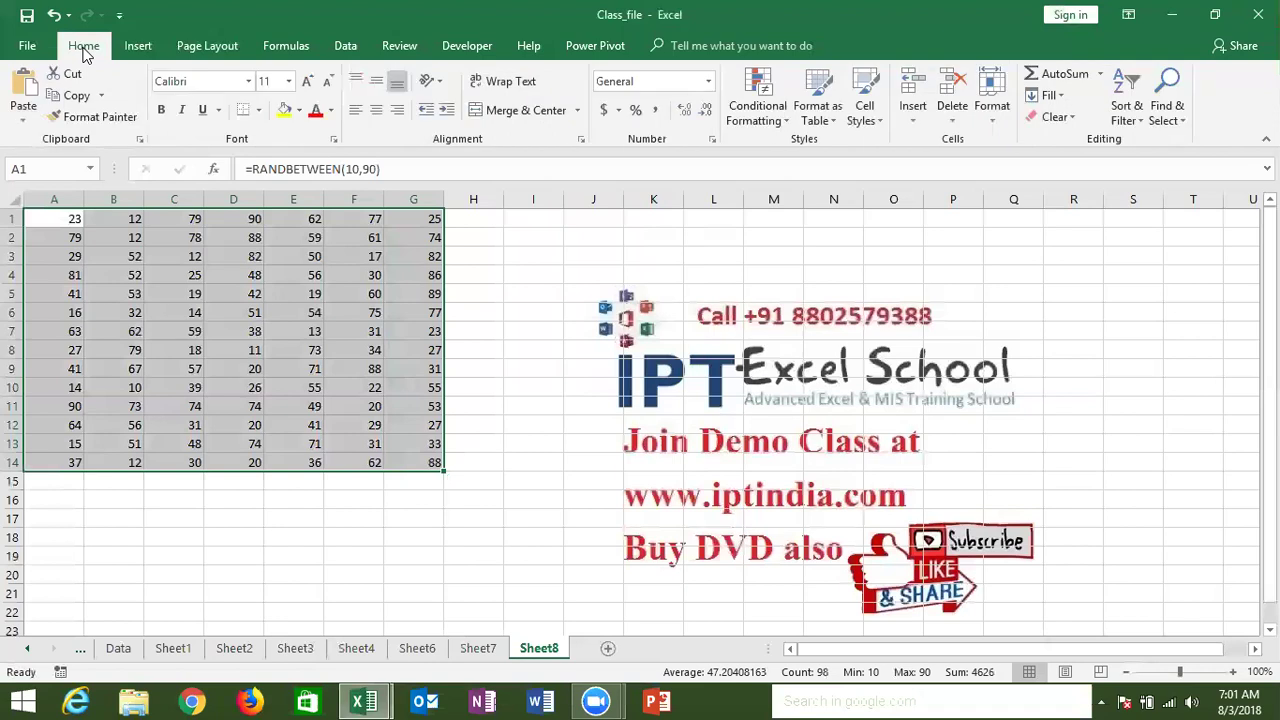
{"action": "left_click", "coordinate": [137, 47]}
{"action": "left_click", "coordinate": [195, 47]}
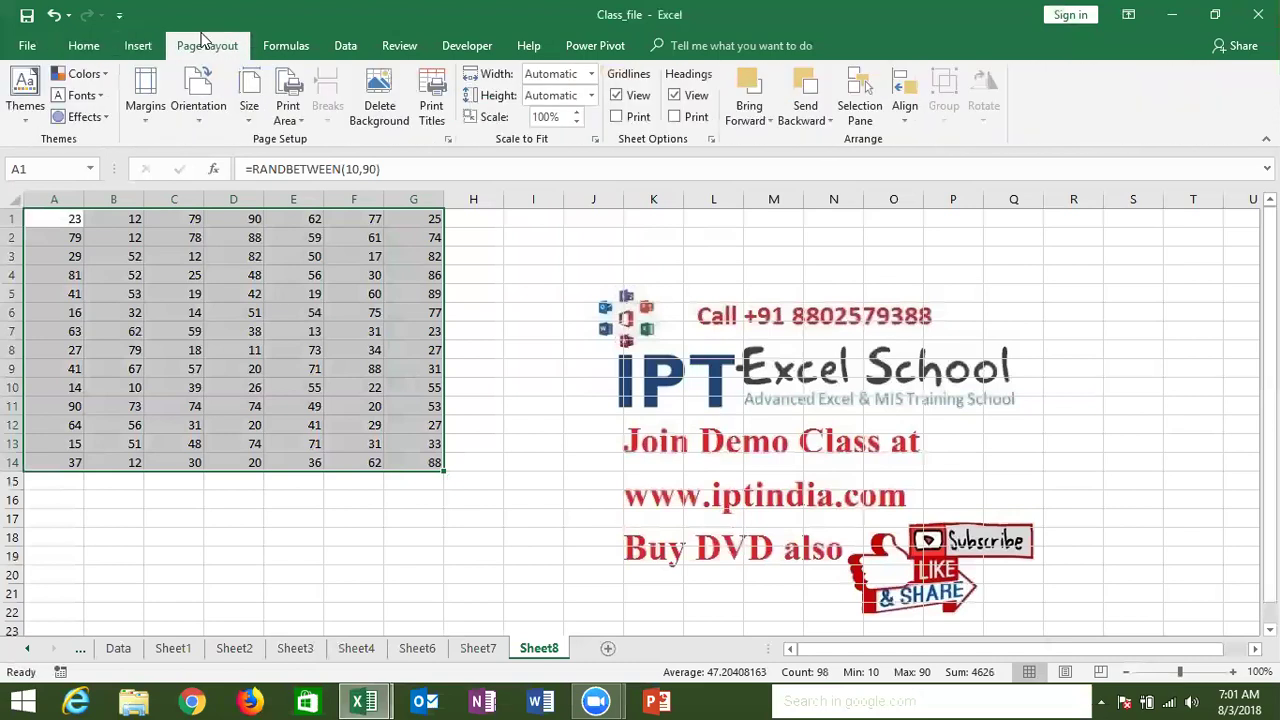
{"action": "left_click", "coordinate": [286, 46]}
{"action": "left_click", "coordinate": [346, 47]}
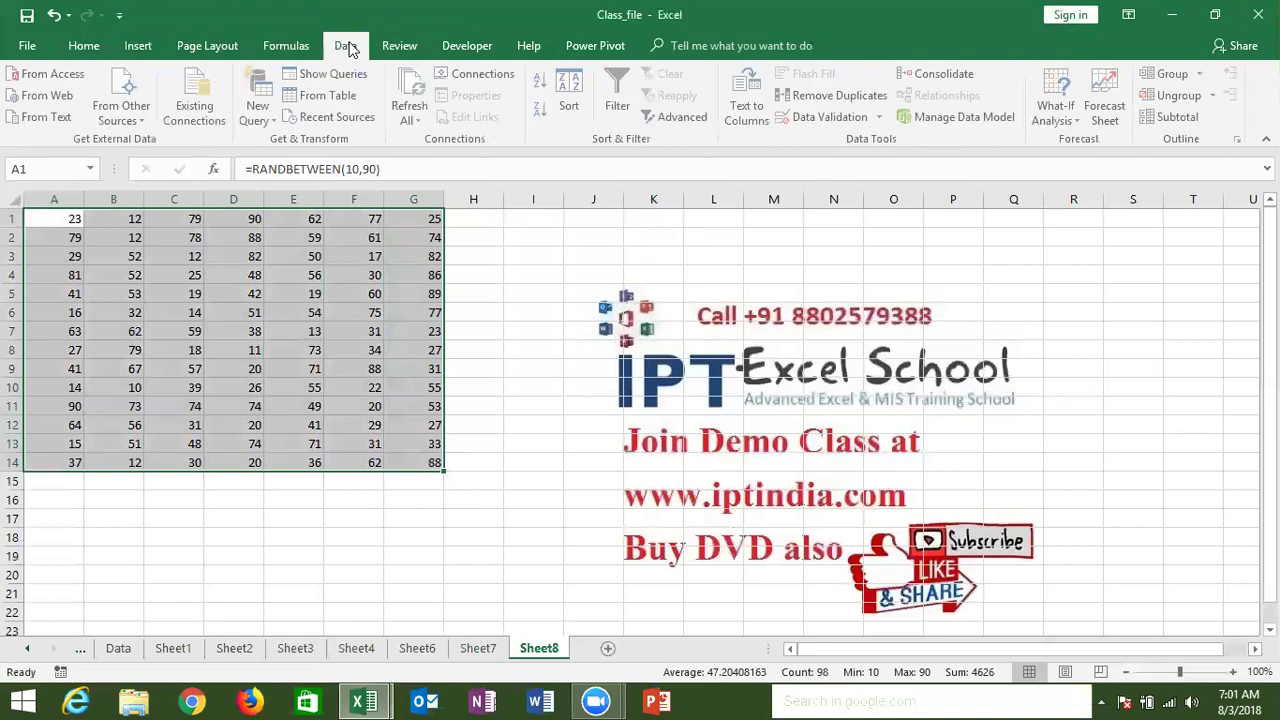
{"action": "left_click", "coordinate": [400, 47]}
{"action": "left_click", "coordinate": [444, 50]}
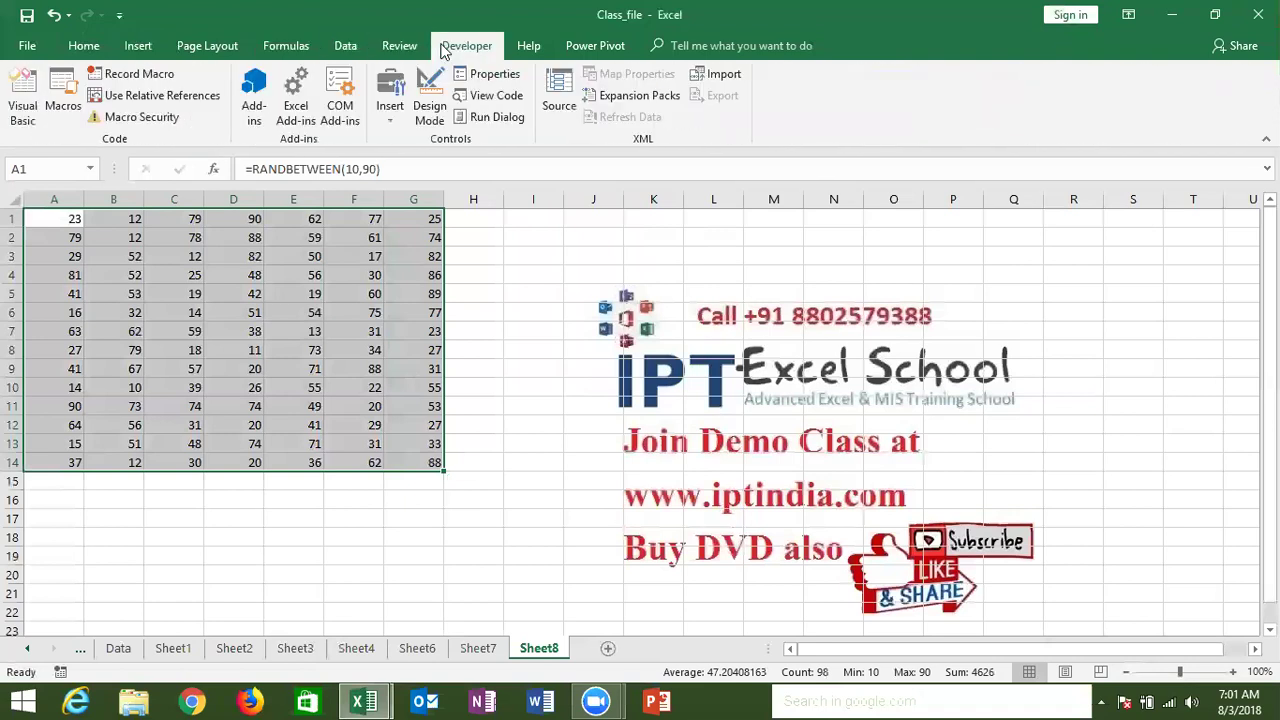
{"action": "left_click", "coordinate": [400, 47]}
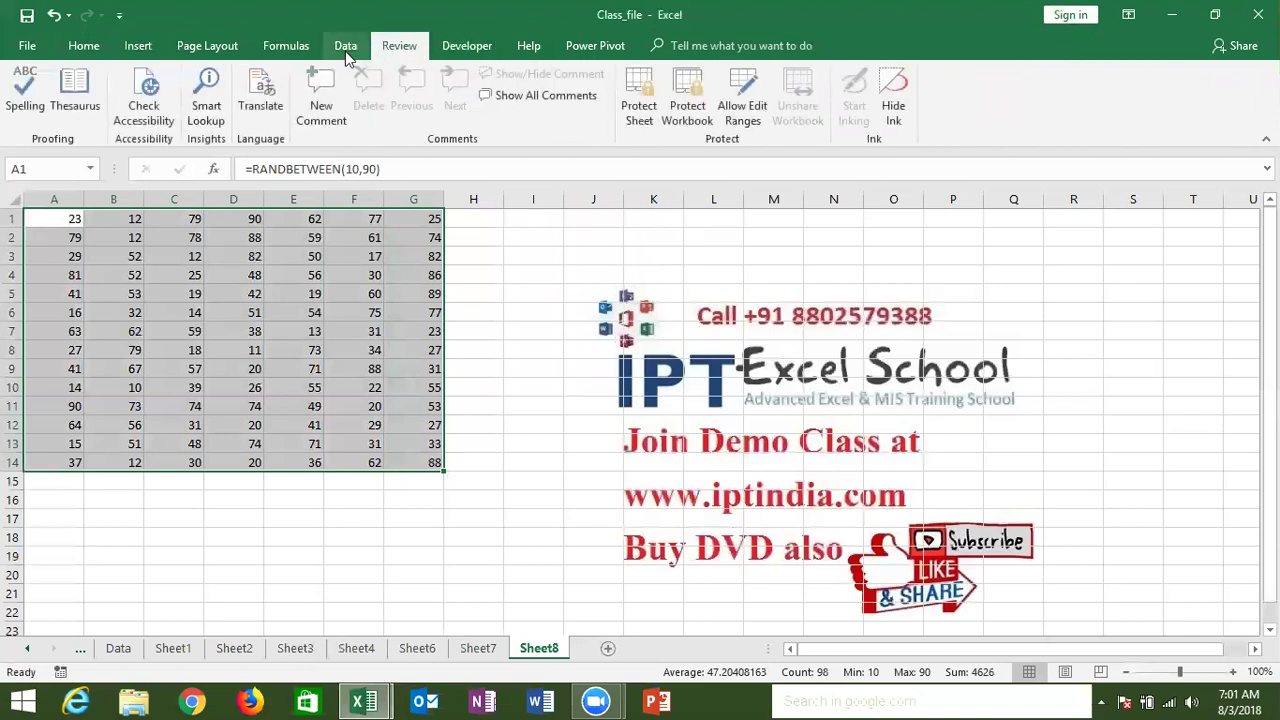
{"action": "left_click", "coordinate": [346, 50]}
{"action": "left_click", "coordinate": [290, 47]}
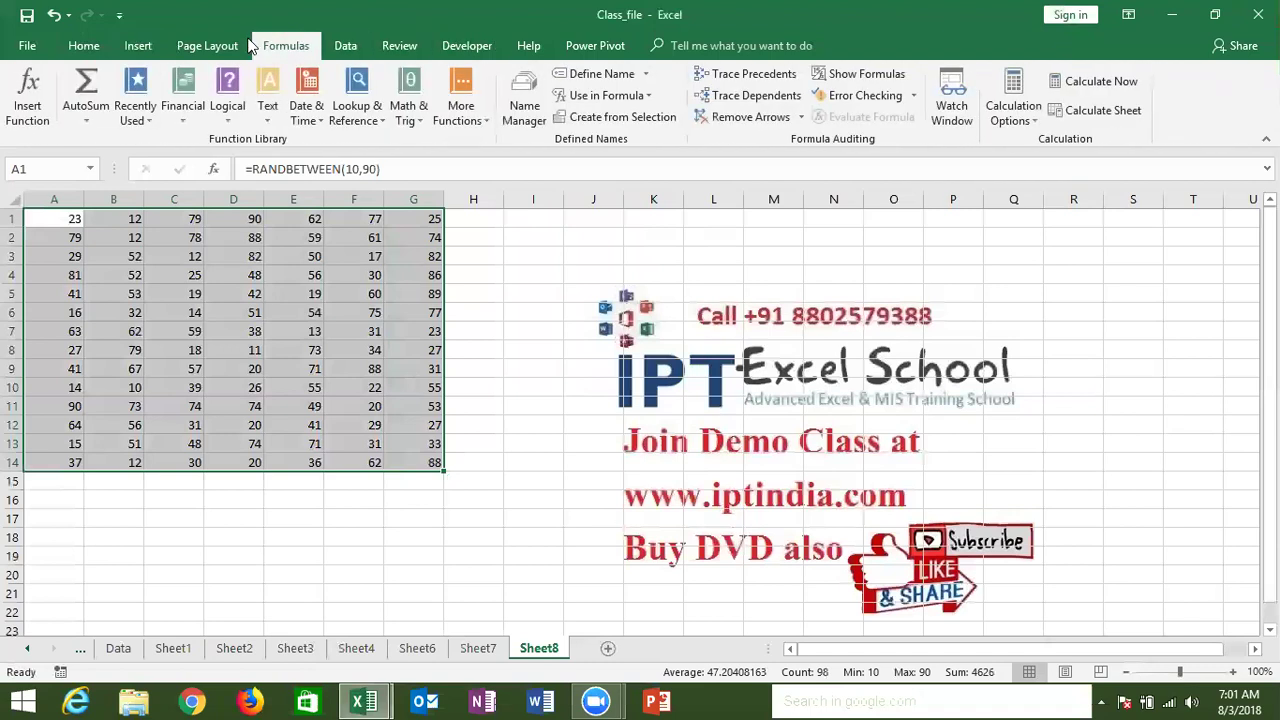
{"action": "left_click", "coordinate": [210, 47]}
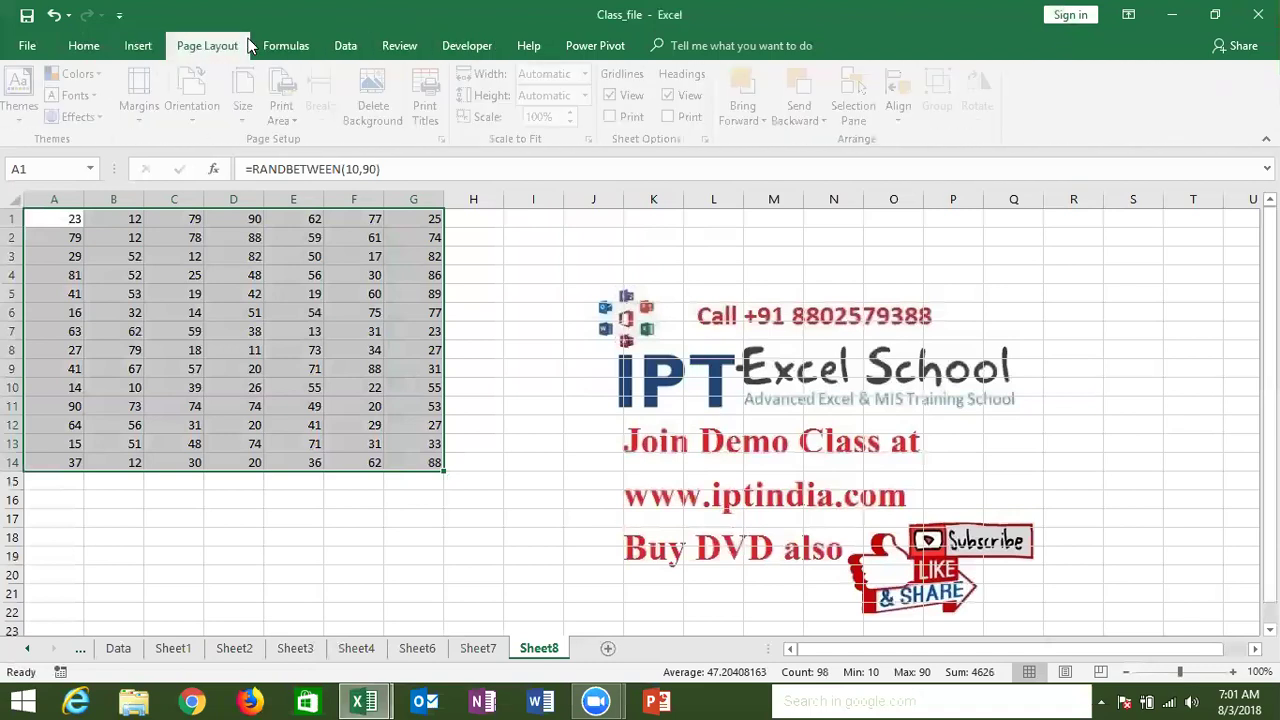
{"action": "left_click", "coordinate": [135, 45]}
{"action": "left_click", "coordinate": [84, 46]}
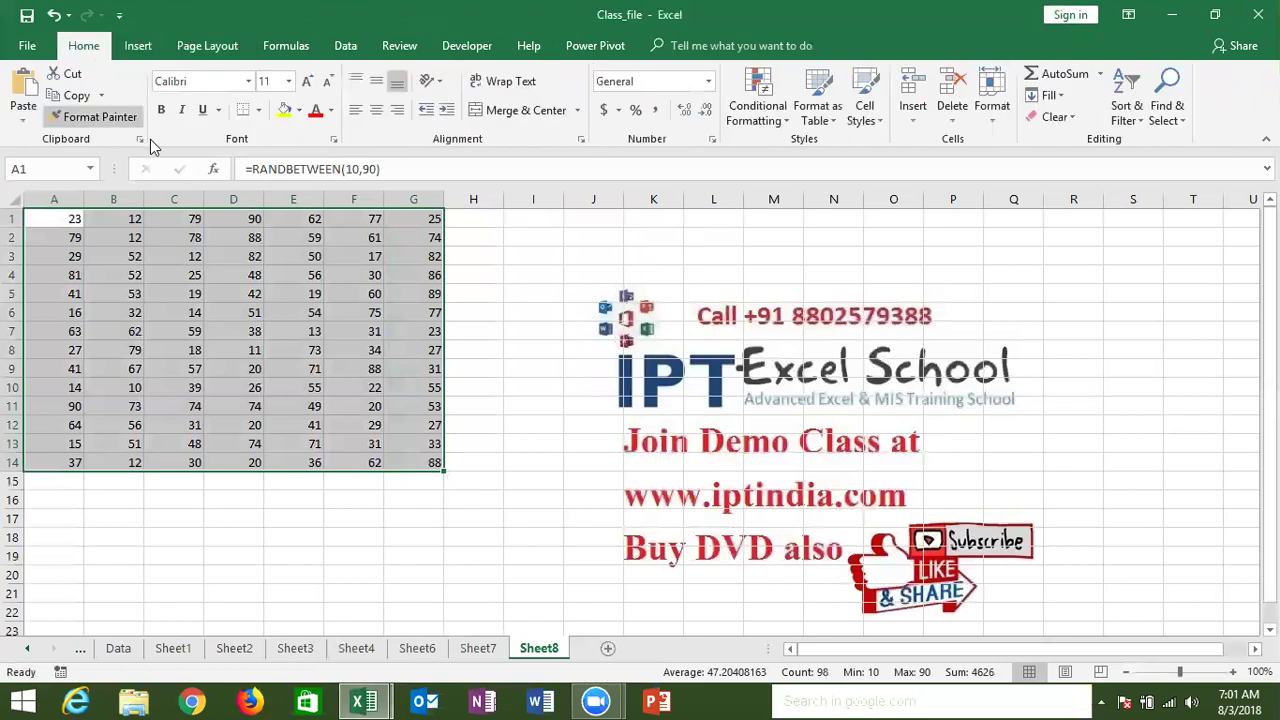
Deselect the number block by clicking C1 then H6, and launch Google Chrome
{"action": "left_click", "coordinate": [190, 214]}
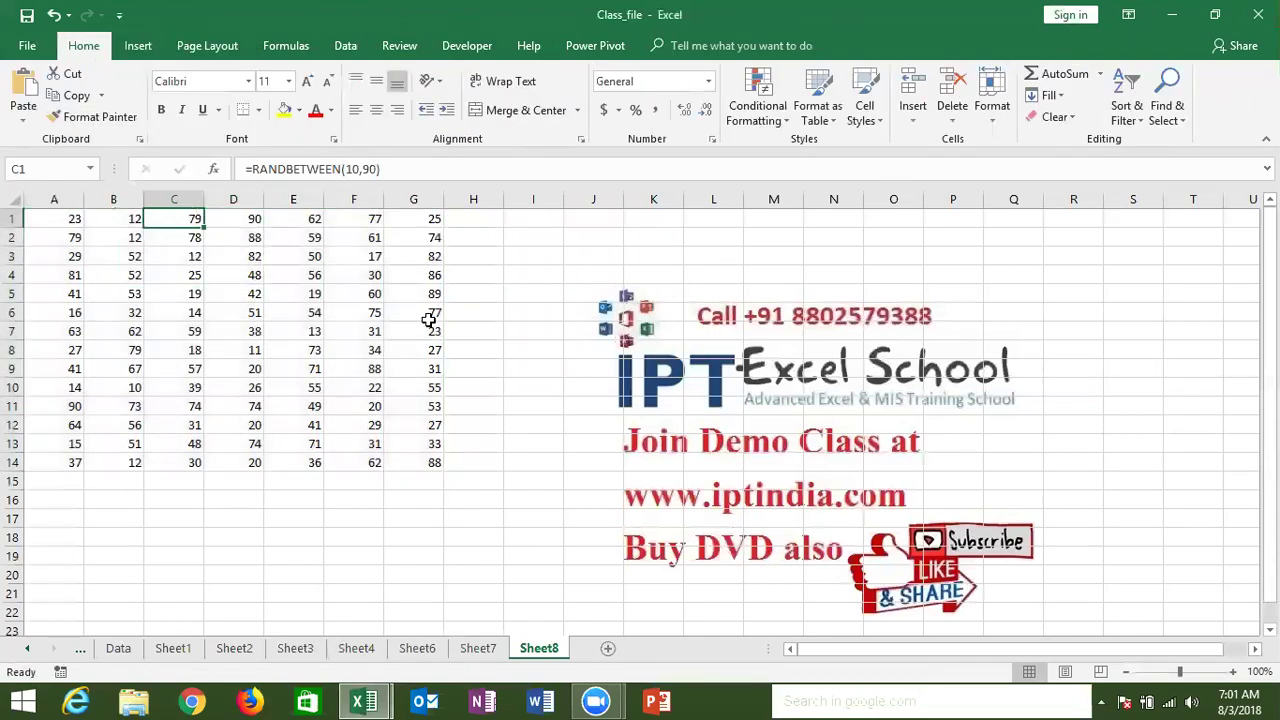
{"action": "left_click", "coordinate": [482, 310]}
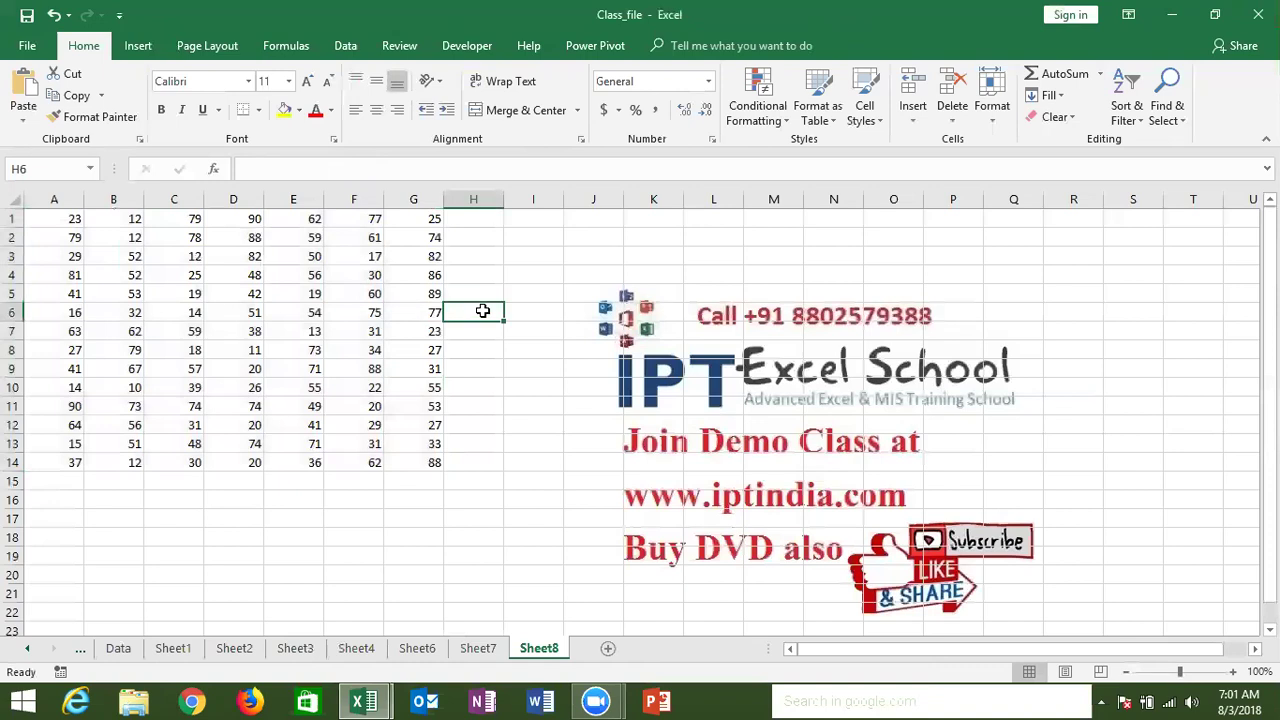
{"action": "left_click", "coordinate": [193, 700]}
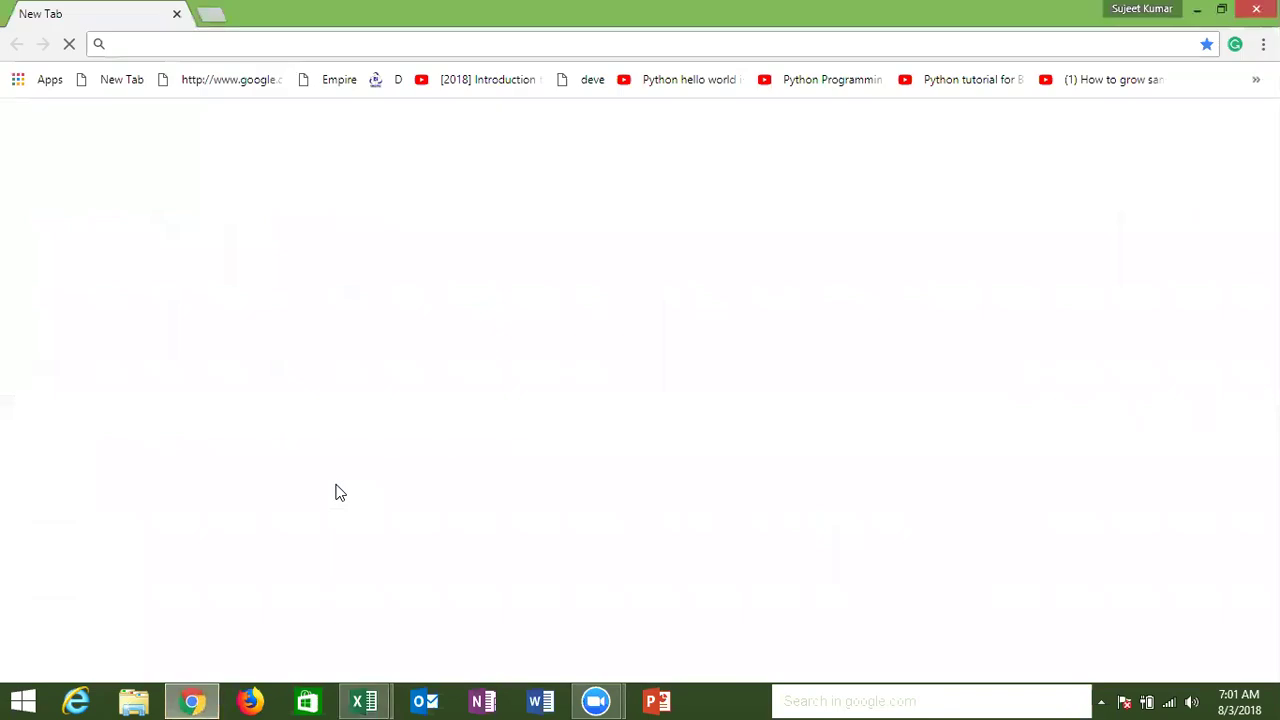
Go to gmail.com and view the Sent Mail folder
{"action": "type", "text": "gm"}
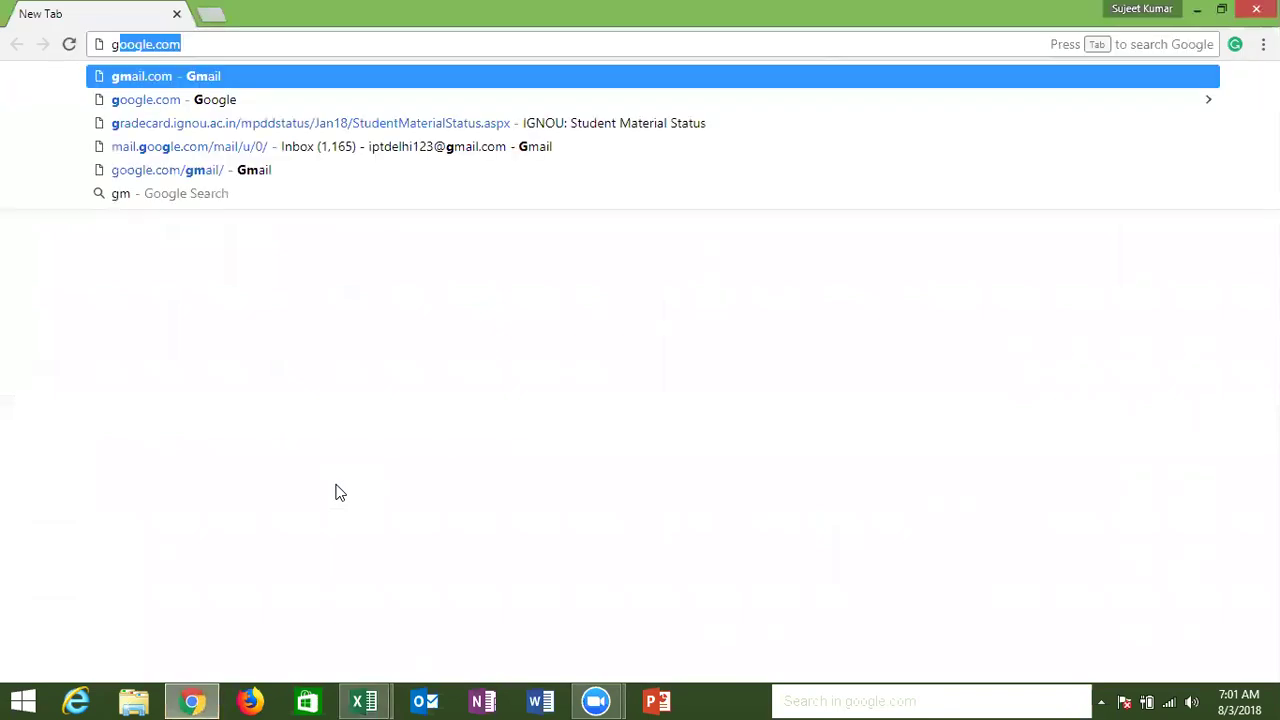
{"action": "type", "text": "ail.com"}
{"action": "key", "text": "Return"}
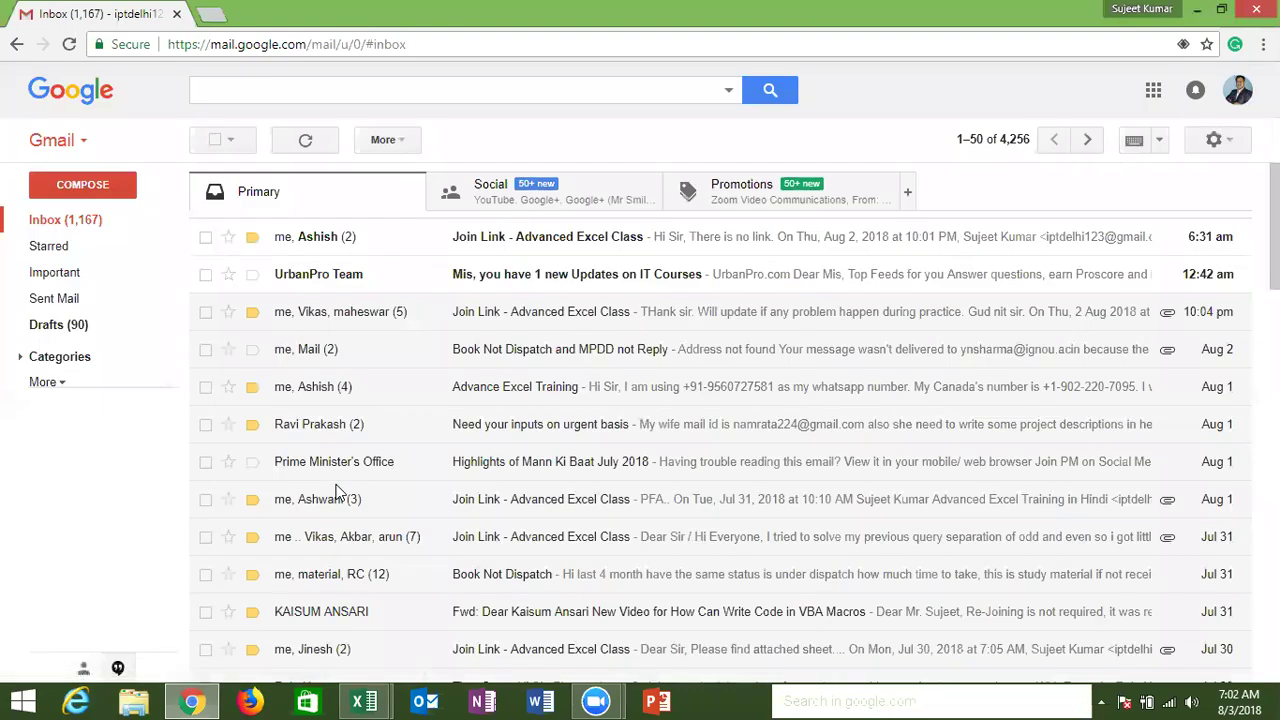
{"action": "left_click", "coordinate": [81, 305]}
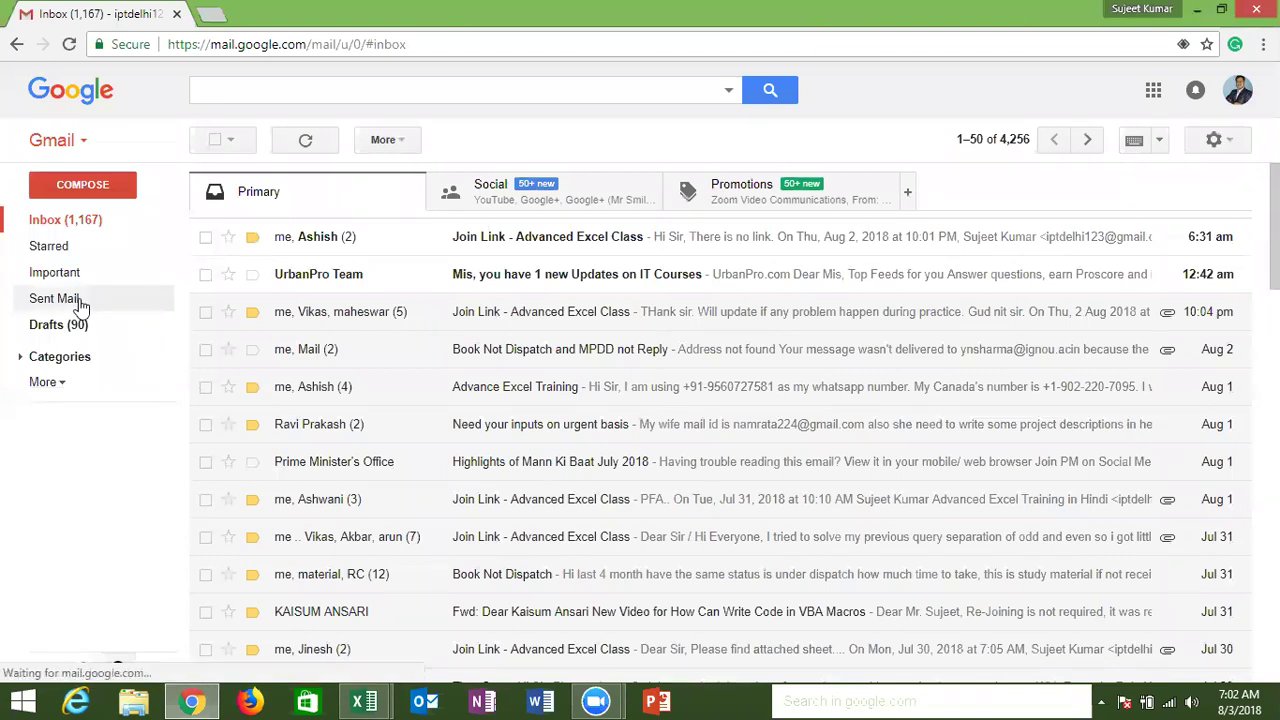
Search the mailbox for 'level 2' using the suggested search term
{"action": "left_click", "coordinate": [269, 93]}
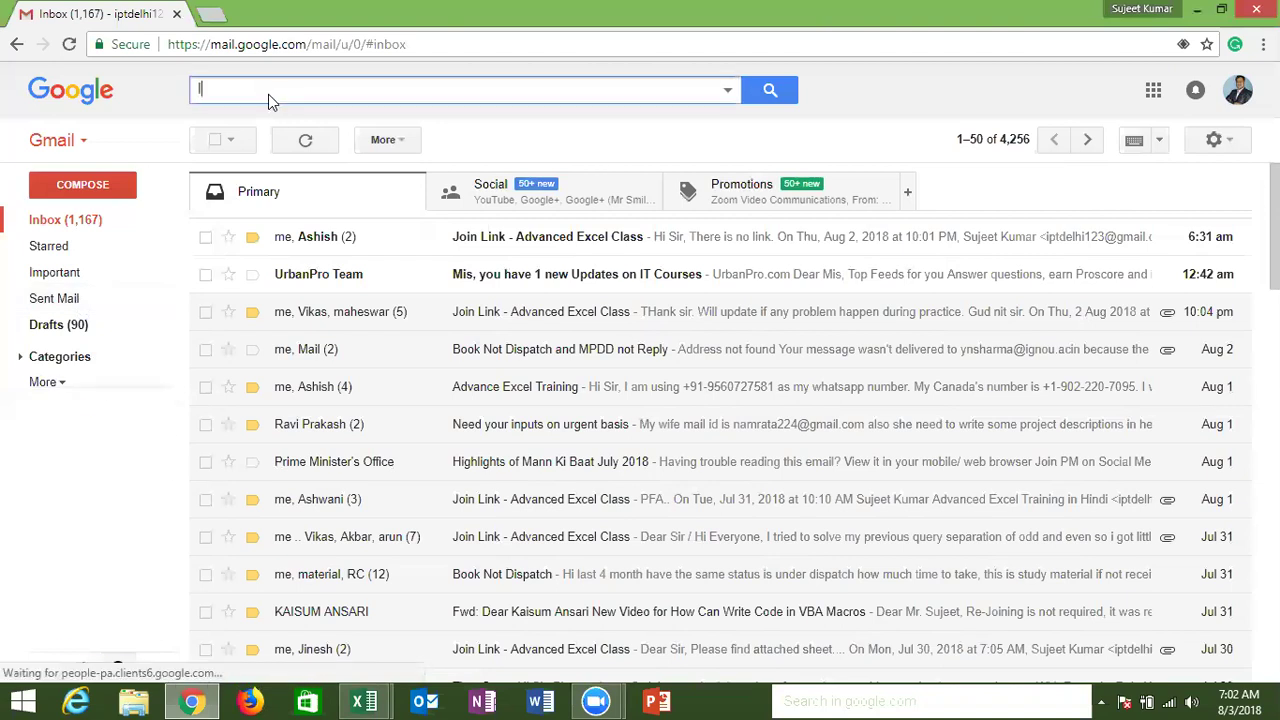
{"action": "type", "text": "L"}
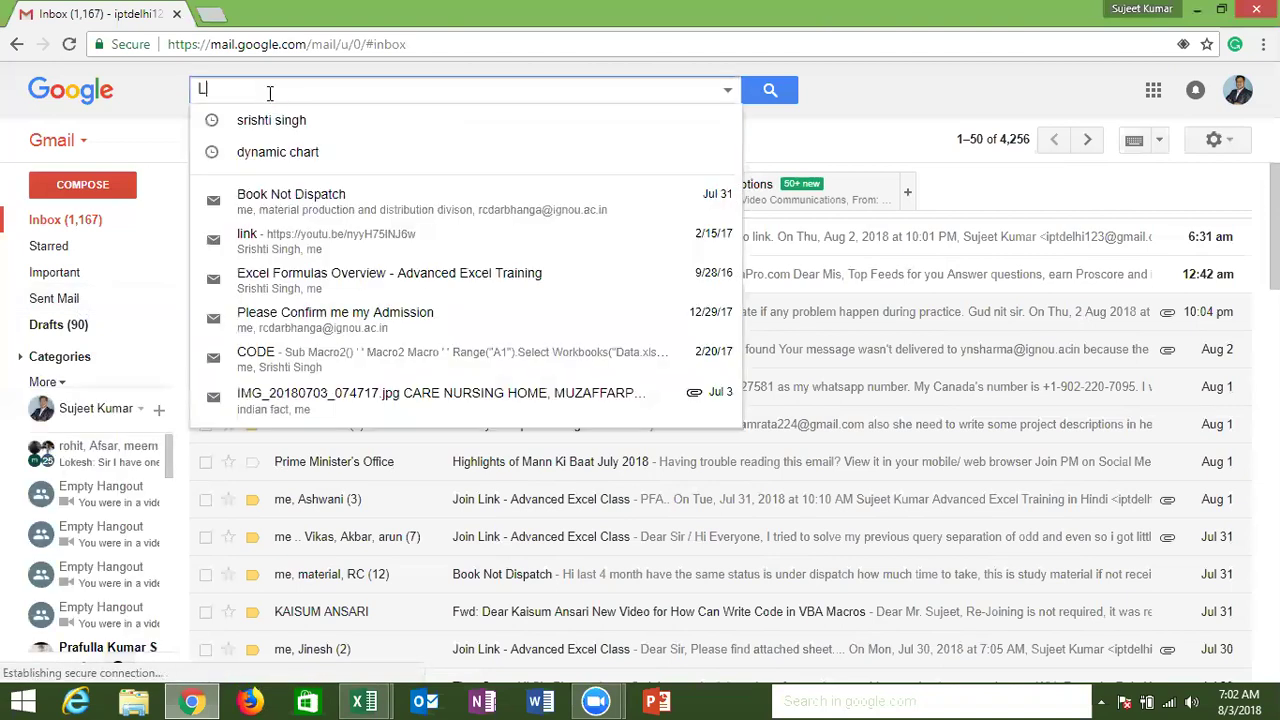
{"action": "type", "text": "evel"}
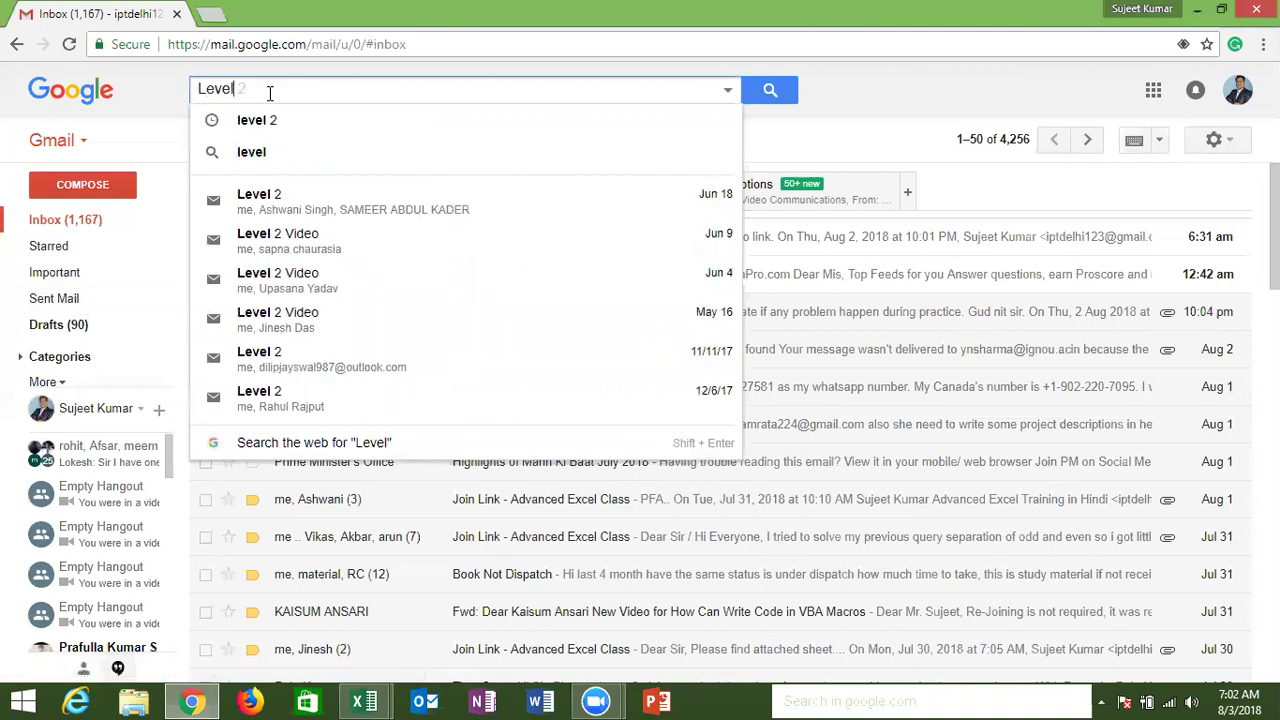
{"action": "key", "text": "Down"}
{"action": "key", "text": "Return"}
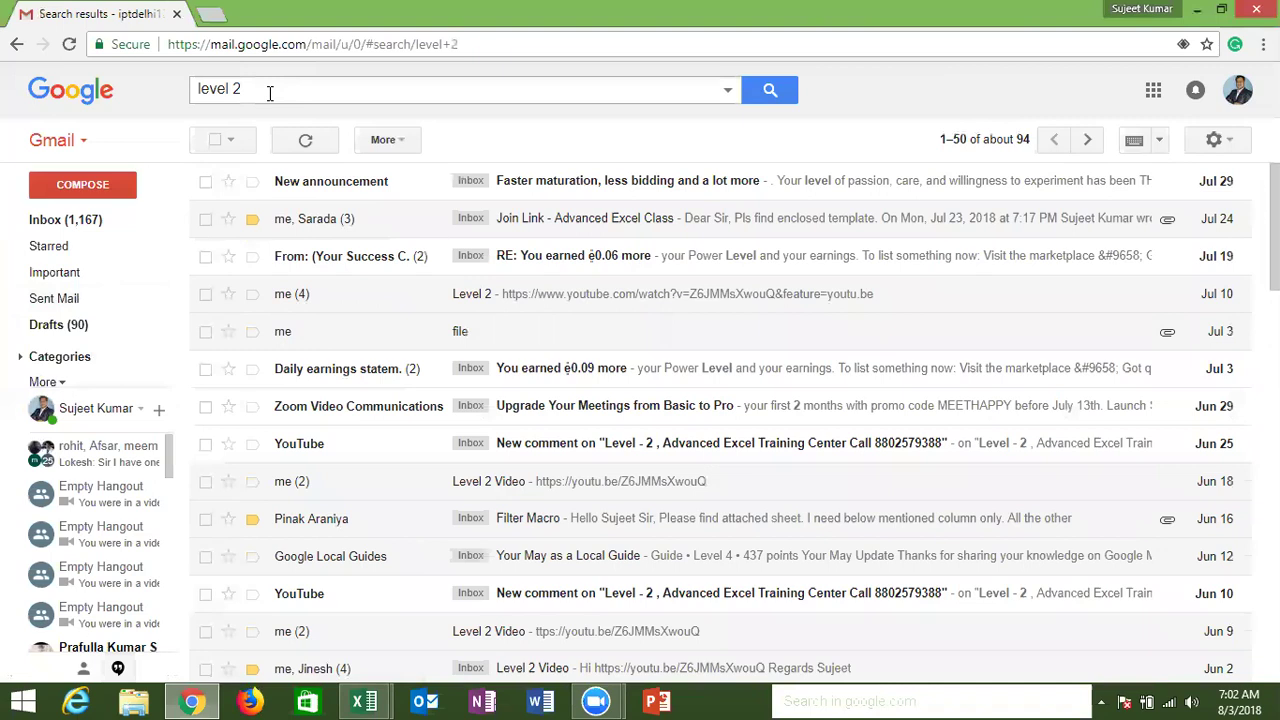
Copy the YouTube link from the Level 2 conversation into a new email's body
{"action": "left_click", "coordinate": [596, 310]}
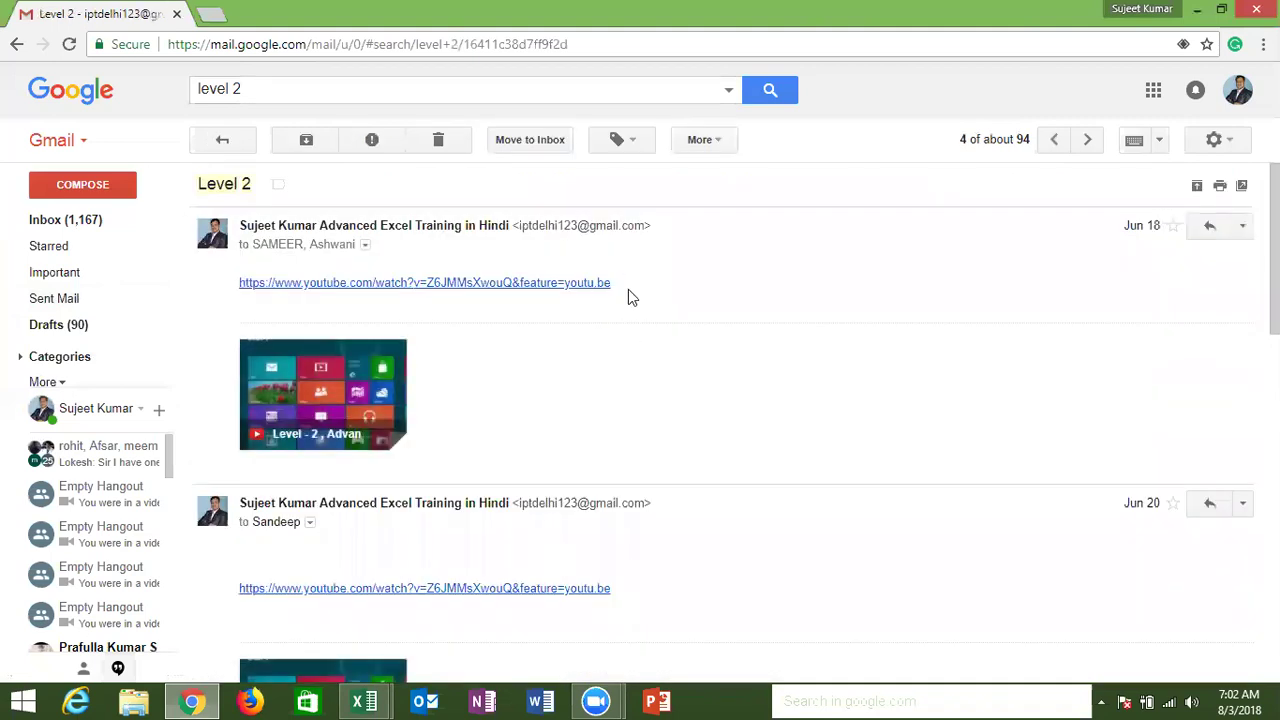
{"action": "left_click_drag", "start_coordinate": [614, 284], "coordinate": [240, 287]}
{"action": "key", "text": "ctrl+c"}
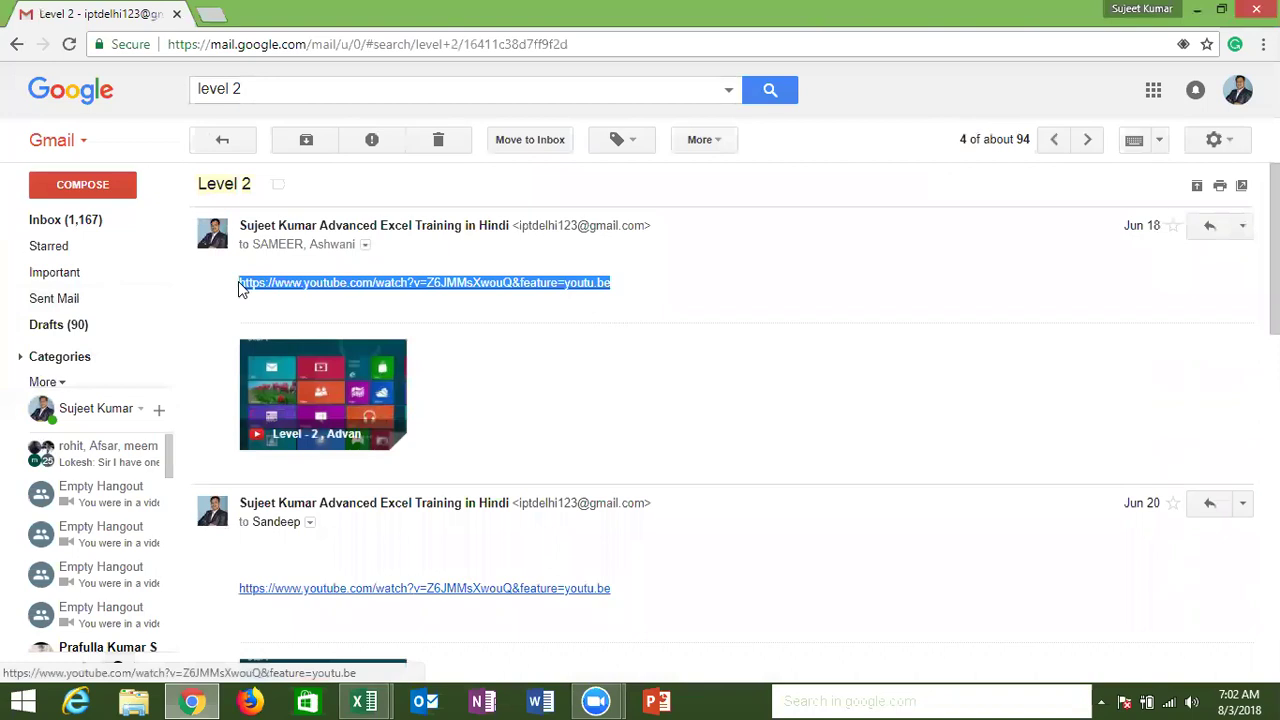
{"action": "left_click", "coordinate": [108, 190]}
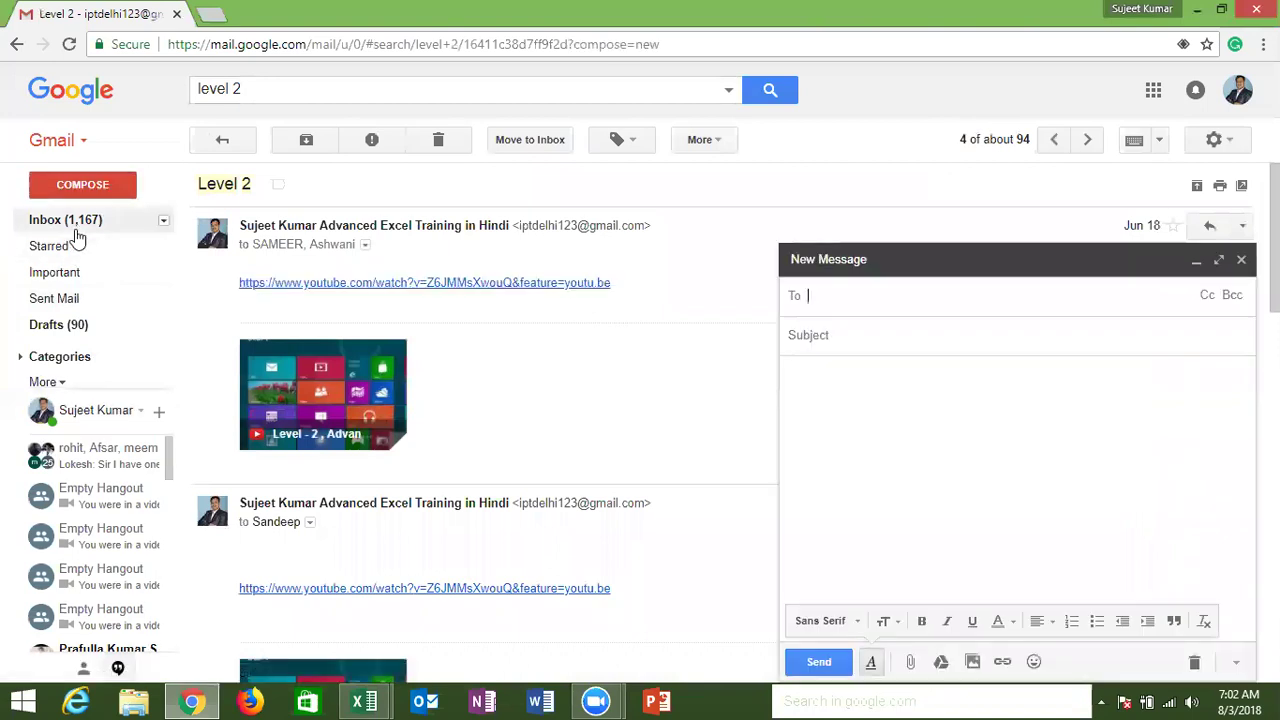
{"action": "left_click", "coordinate": [75, 229]}
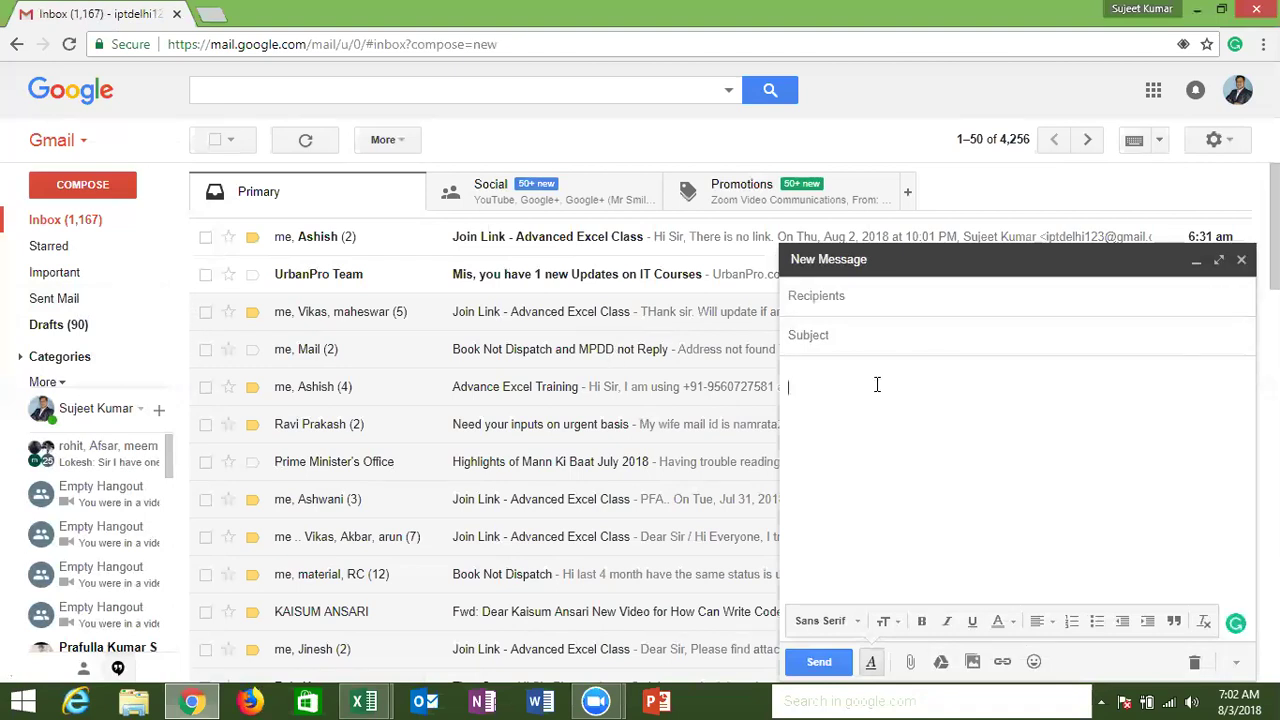
{"action": "key", "text": "ctrl+v"}
Give the draft the subject 'Level 2' and open the Join Link - Advanced Excel Class email
{"action": "left_click", "coordinate": [866, 337]}
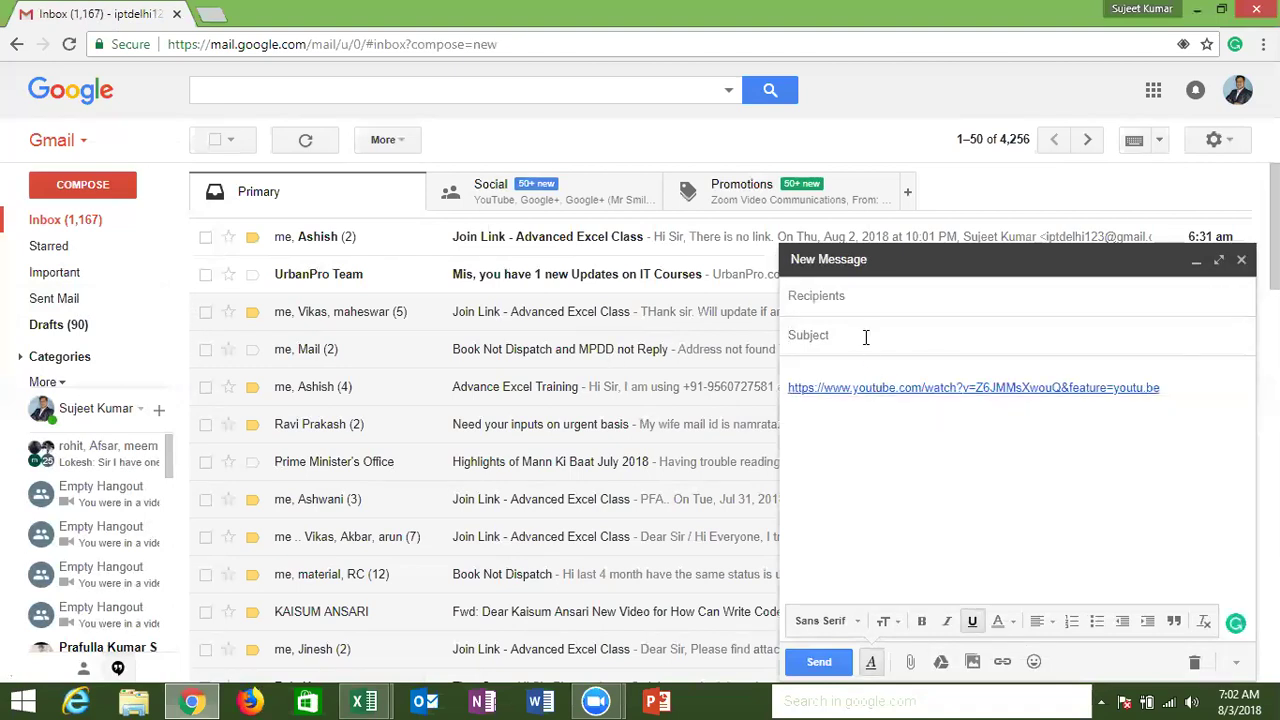
{"action": "type", "text": "Level 2"}
{"action": "left_click", "coordinate": [862, 311]}
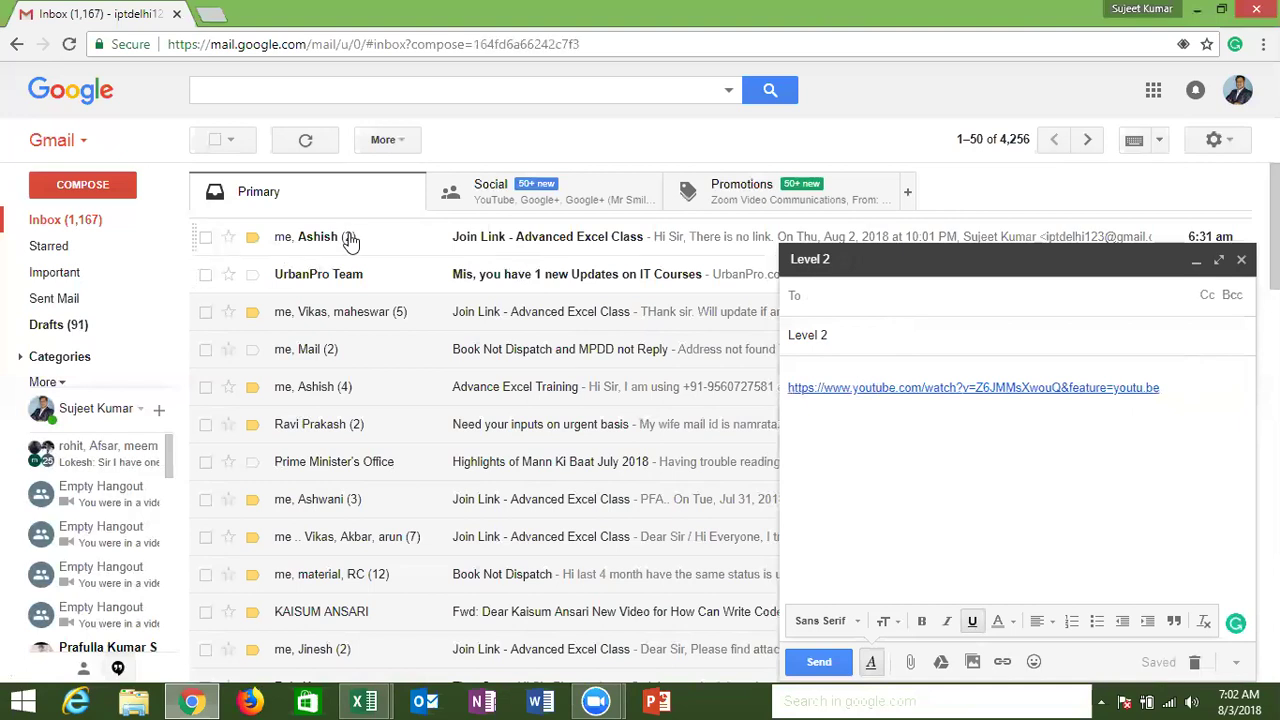
{"action": "left_click", "coordinate": [350, 240]}
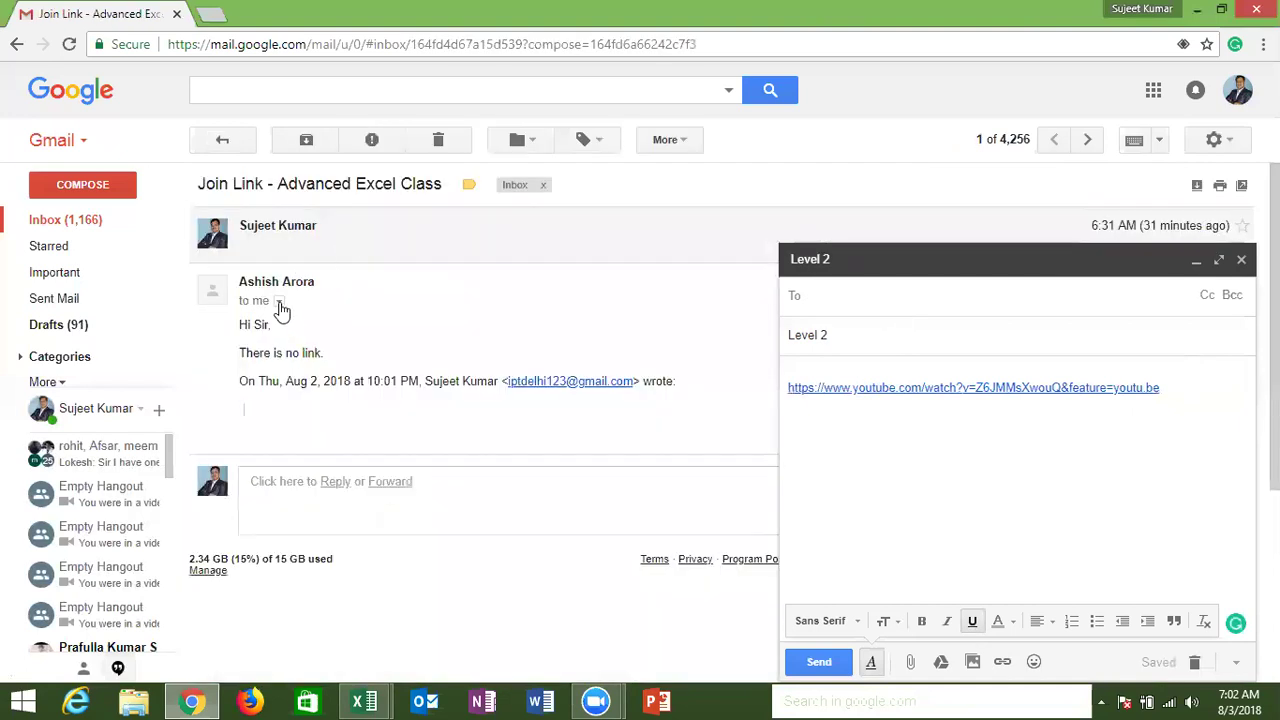
Copy the Join Link email sender's address into the draft's To field
{"action": "left_click", "coordinate": [279, 302]}
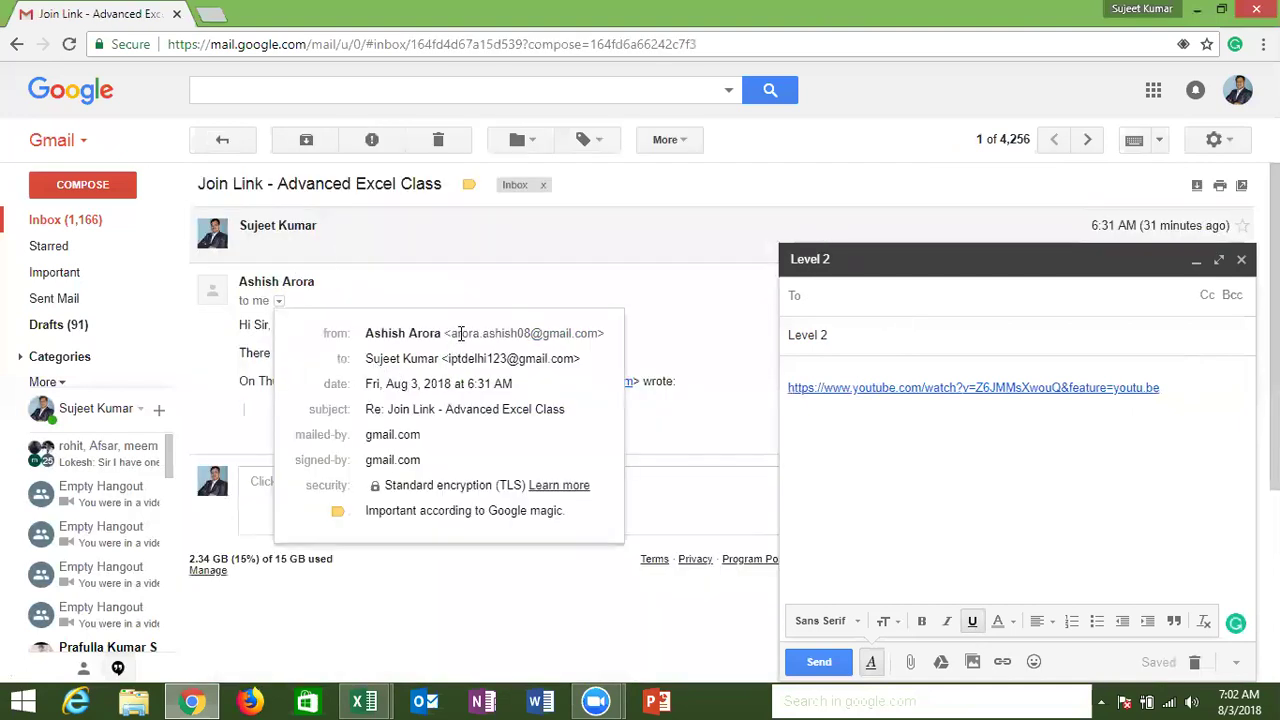
{"action": "triple_click", "coordinate": [461, 333]}
{"action": "left_click", "coordinate": [454, 335]}
{"action": "left_click_drag", "start_coordinate": [452, 335], "coordinate": [598, 338]}
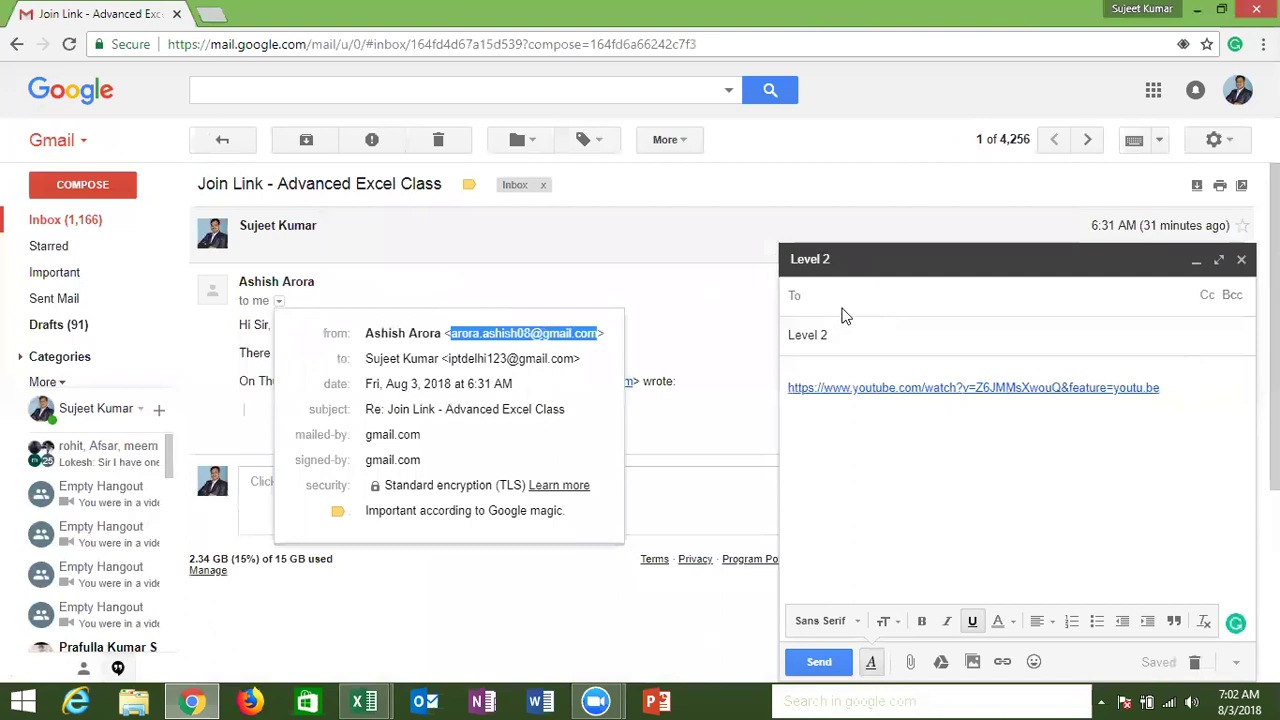
{"action": "left_click", "coordinate": [843, 315]}
{"action": "key", "text": "ctrl+v"}
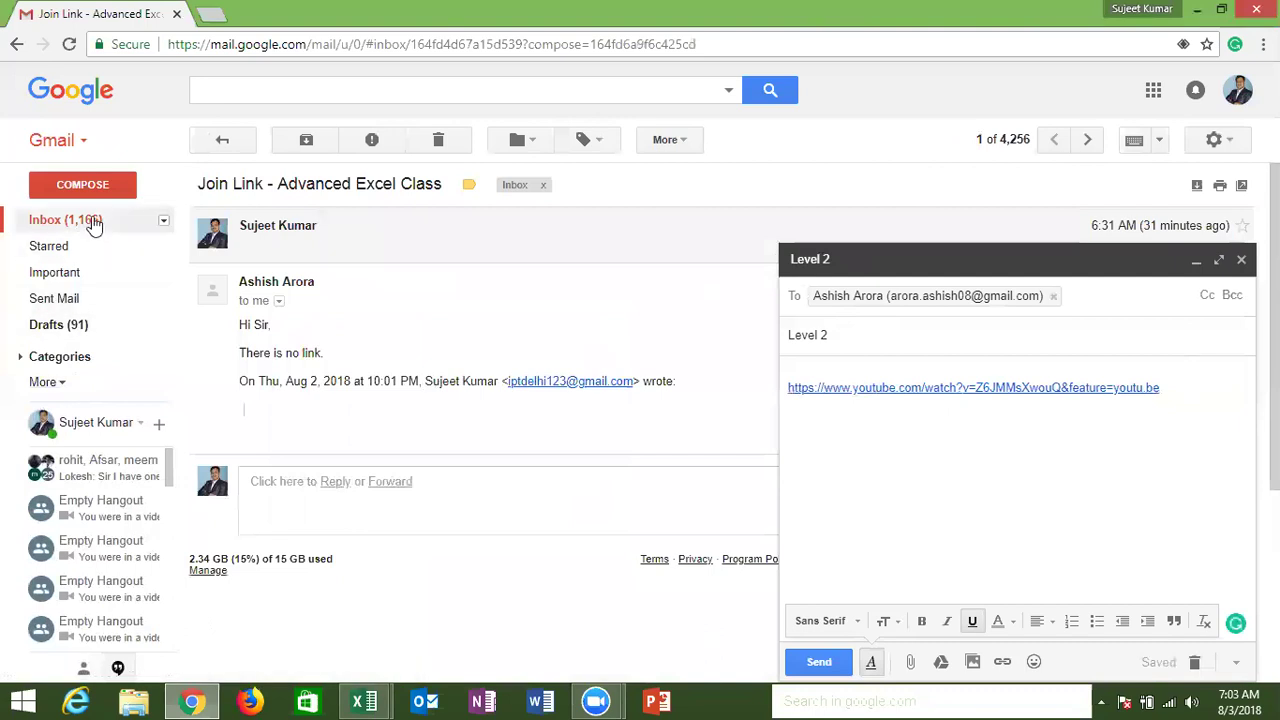
Browse the Inbox and the earlier sent Join Link conversation in Sent Mail
{"action": "left_click", "coordinate": [93, 224]}
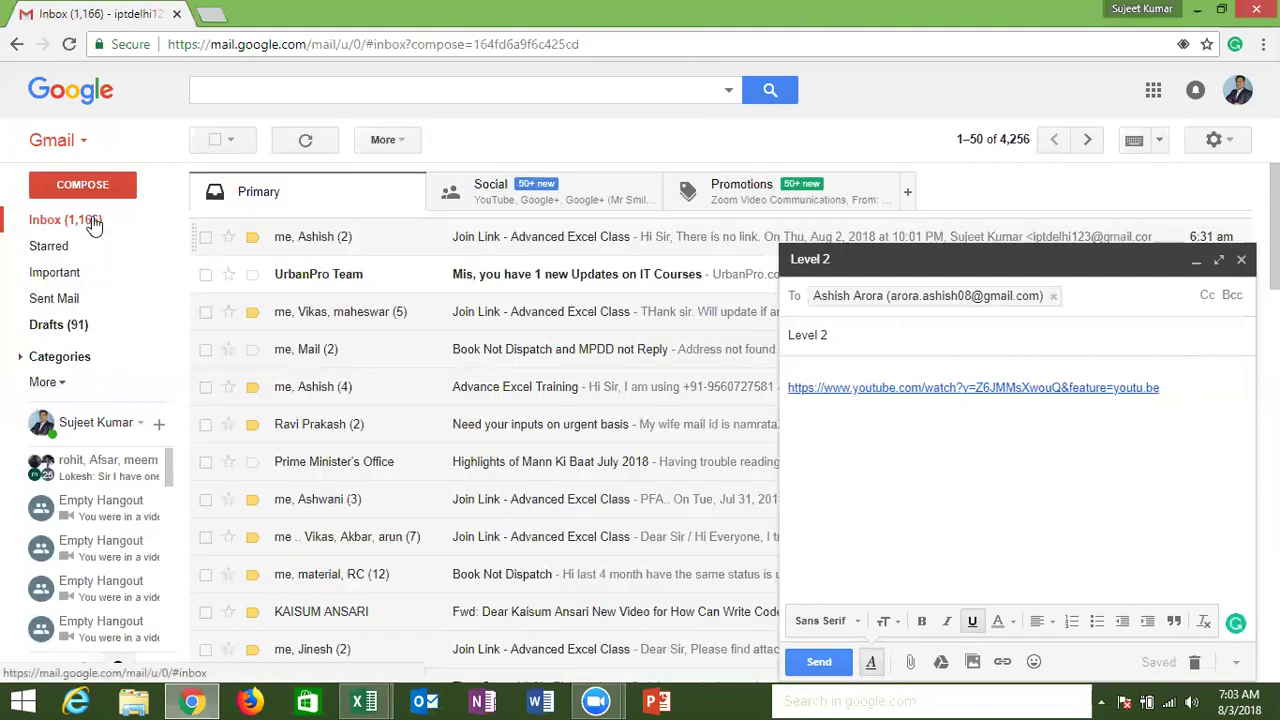
{"action": "left_click", "coordinate": [66, 300]}
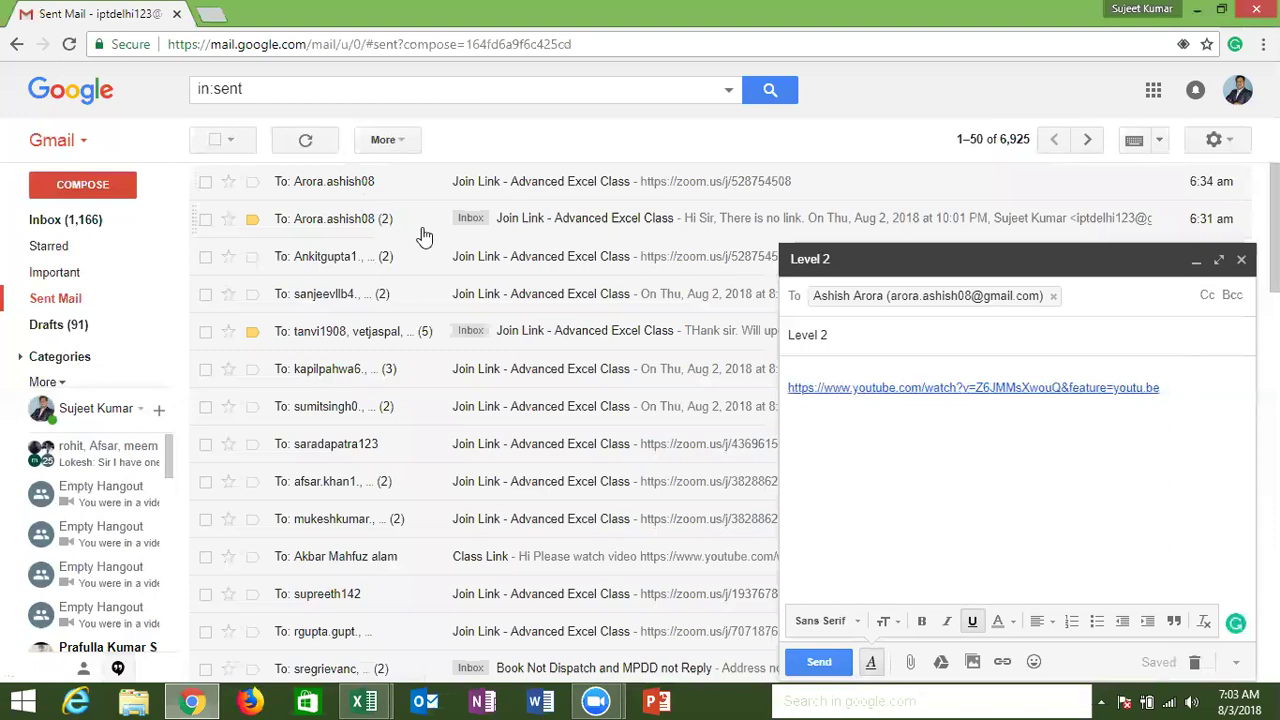
{"action": "left_click", "coordinate": [424, 235]}
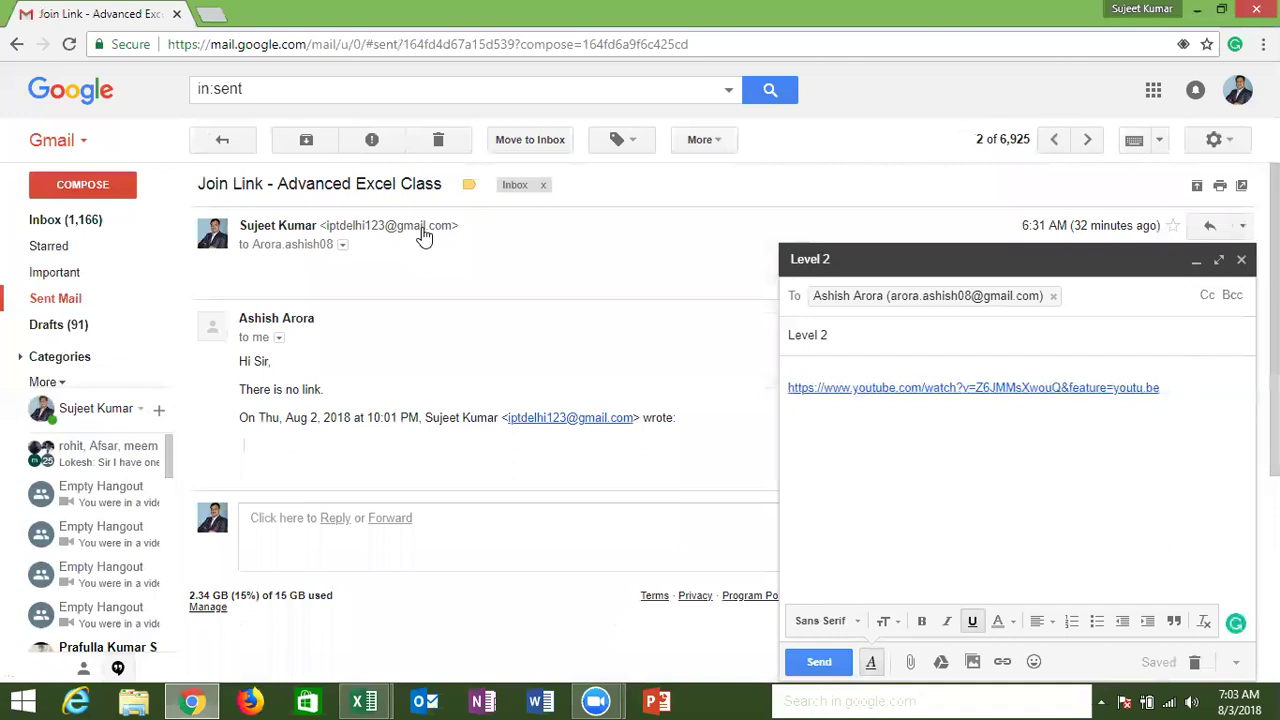
{"action": "left_click", "coordinate": [334, 249]}
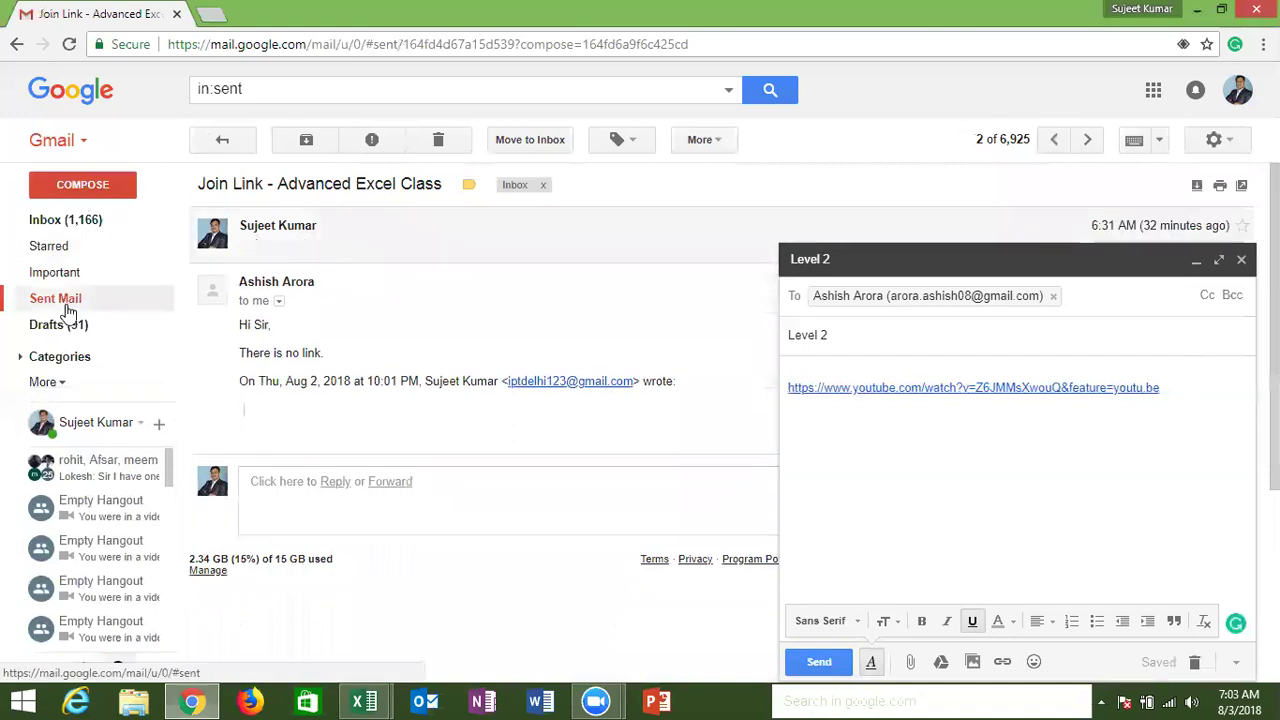
{"action": "left_click", "coordinate": [68, 300]}
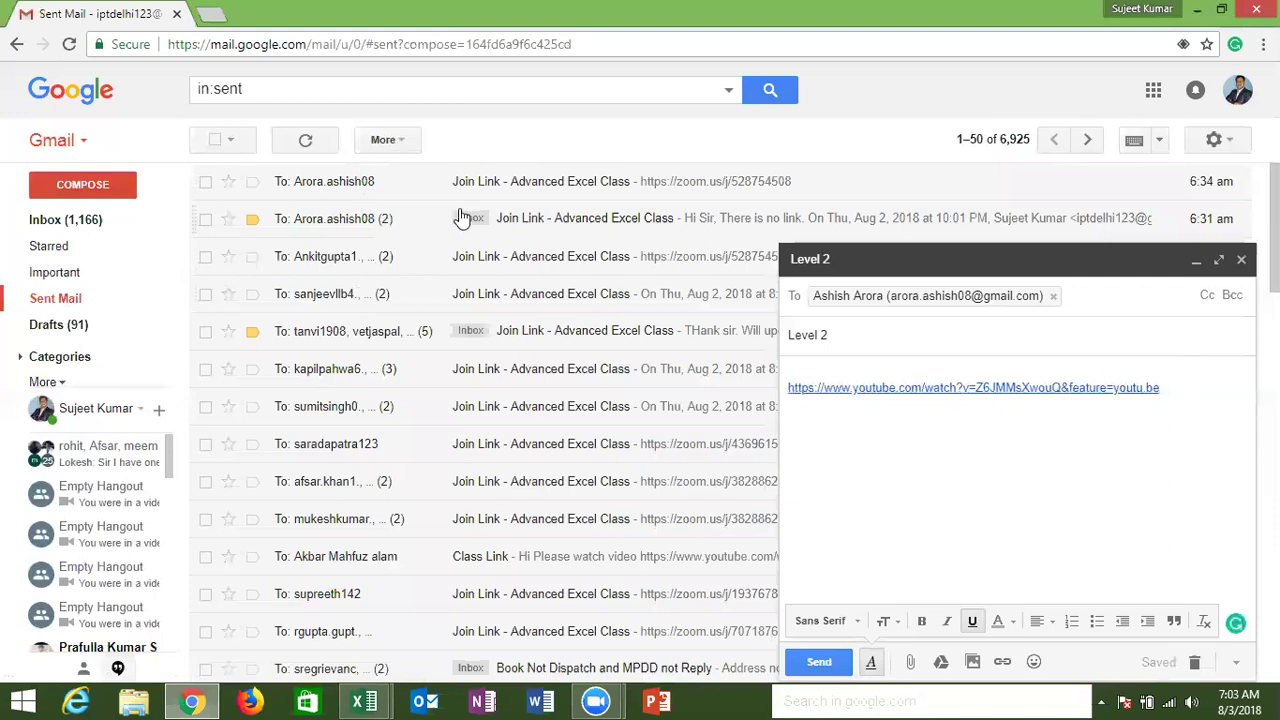
Bring the Excel Book1 workbook forward, then switch back to Gmail
{"action": "left_click", "coordinate": [365, 701]}
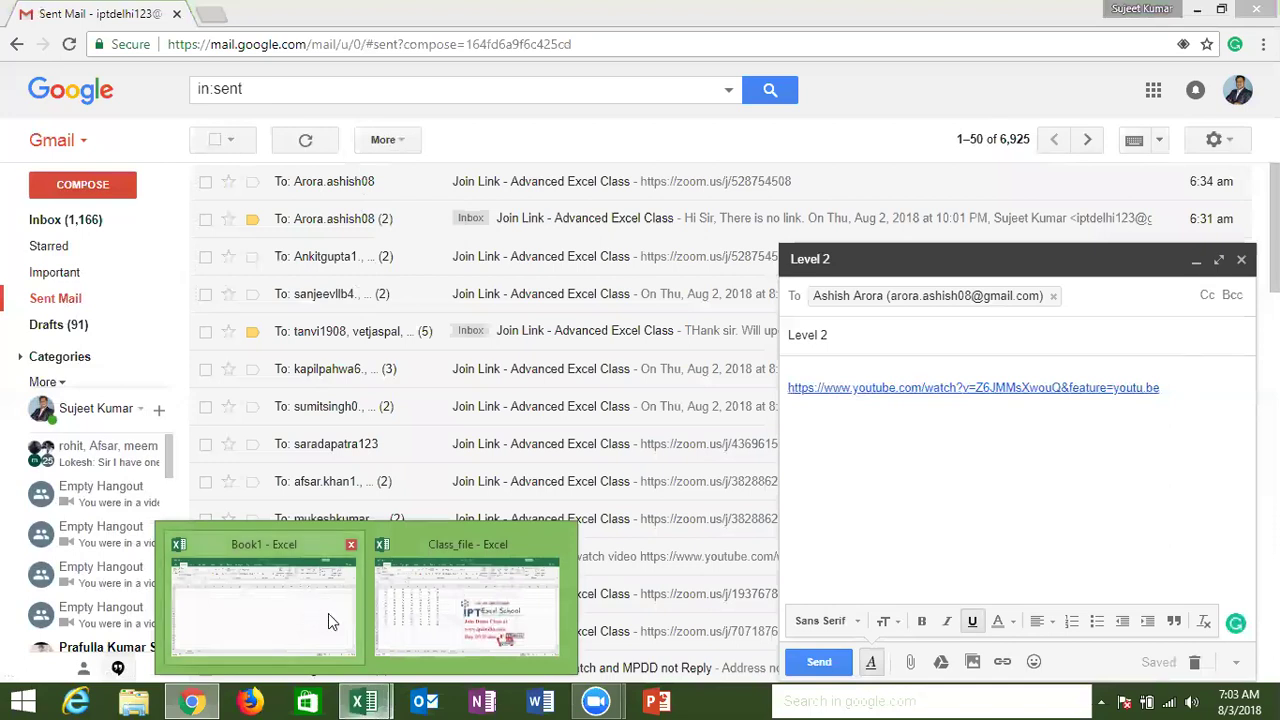
{"action": "mouse_move", "coordinate": [377, 615]}
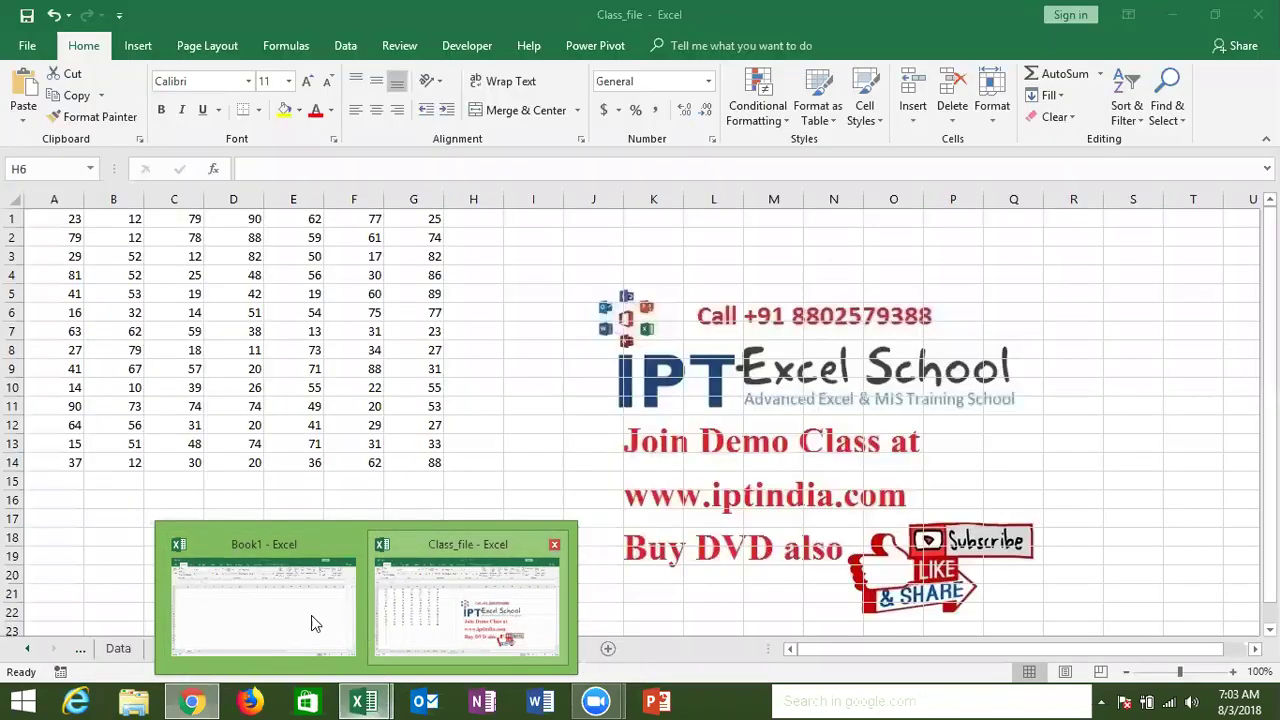
{"action": "left_click", "coordinate": [311, 615]}
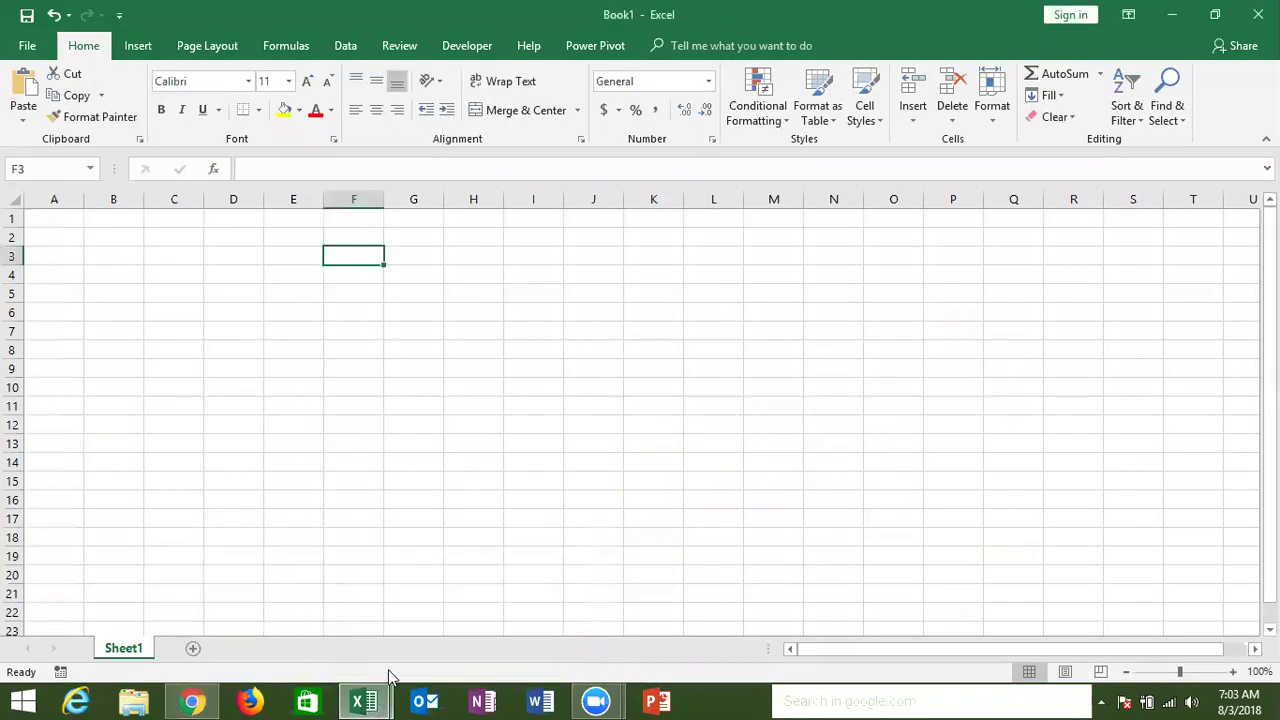
{"action": "left_click", "coordinate": [193, 701]}
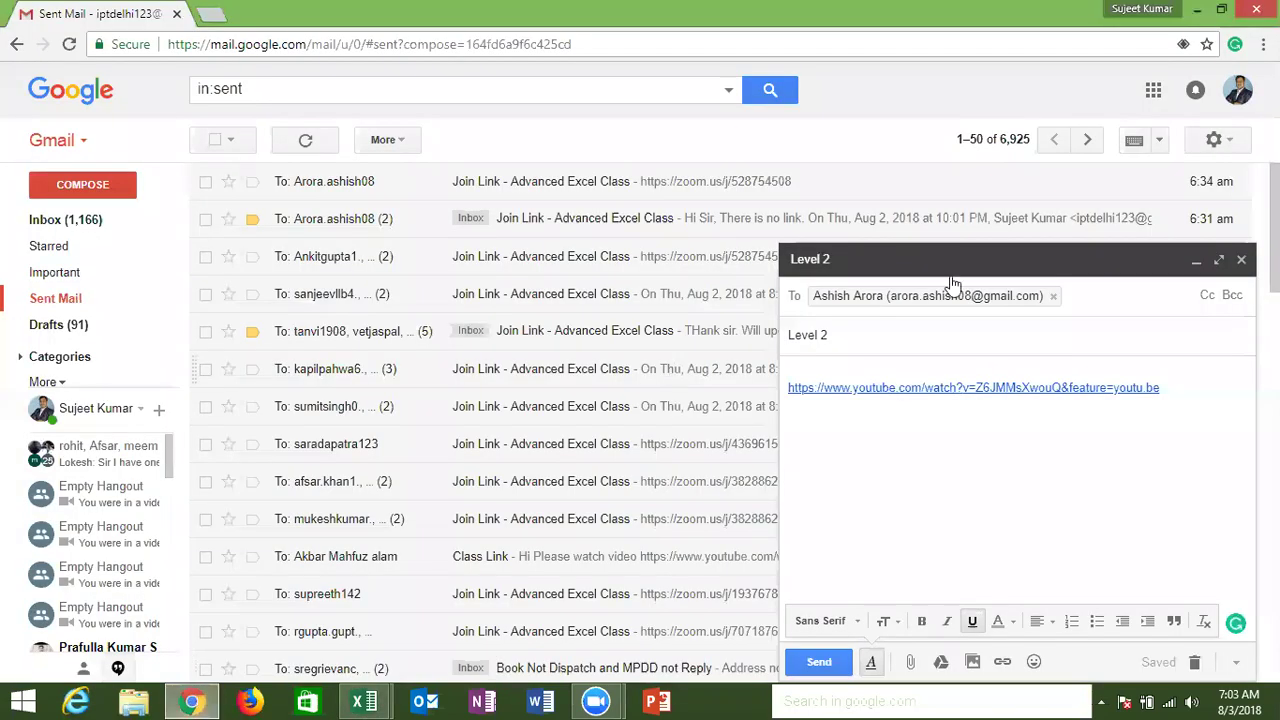
Add a suggested contact as second recipient, send the Level 2 email, and return to Inbox
{"action": "left_click", "coordinate": [1087, 303]}
{"action": "type", "text": "roo"}
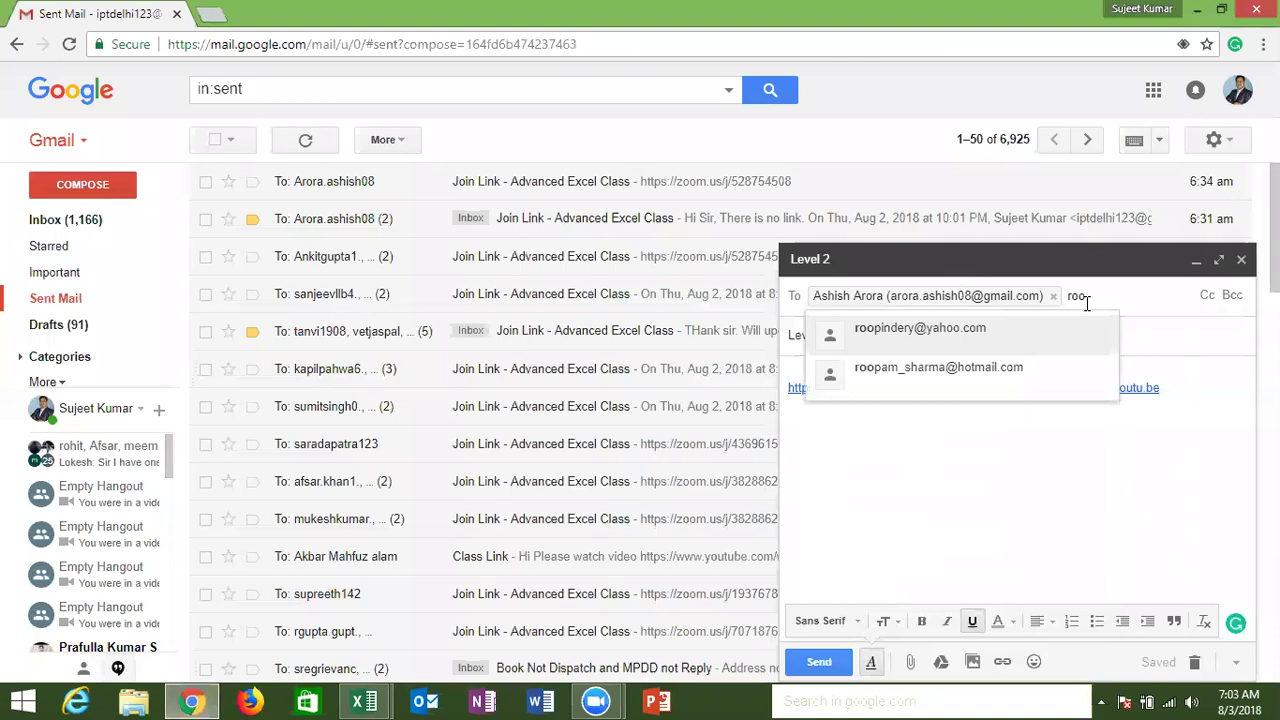
{"action": "key", "text": "BackSpace"}
{"action": "key", "text": "BackSpace"}
{"action": "key", "text": "BackSpace"}
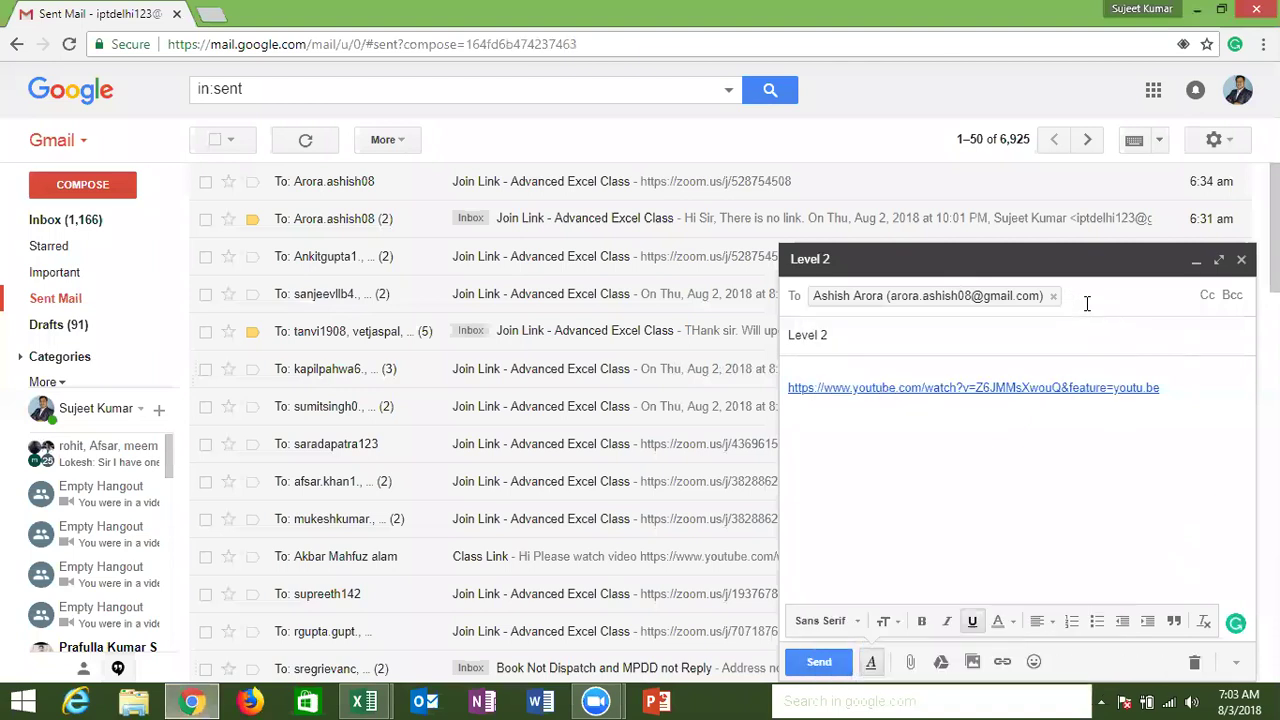
{"action": "type", "text": "ro"}
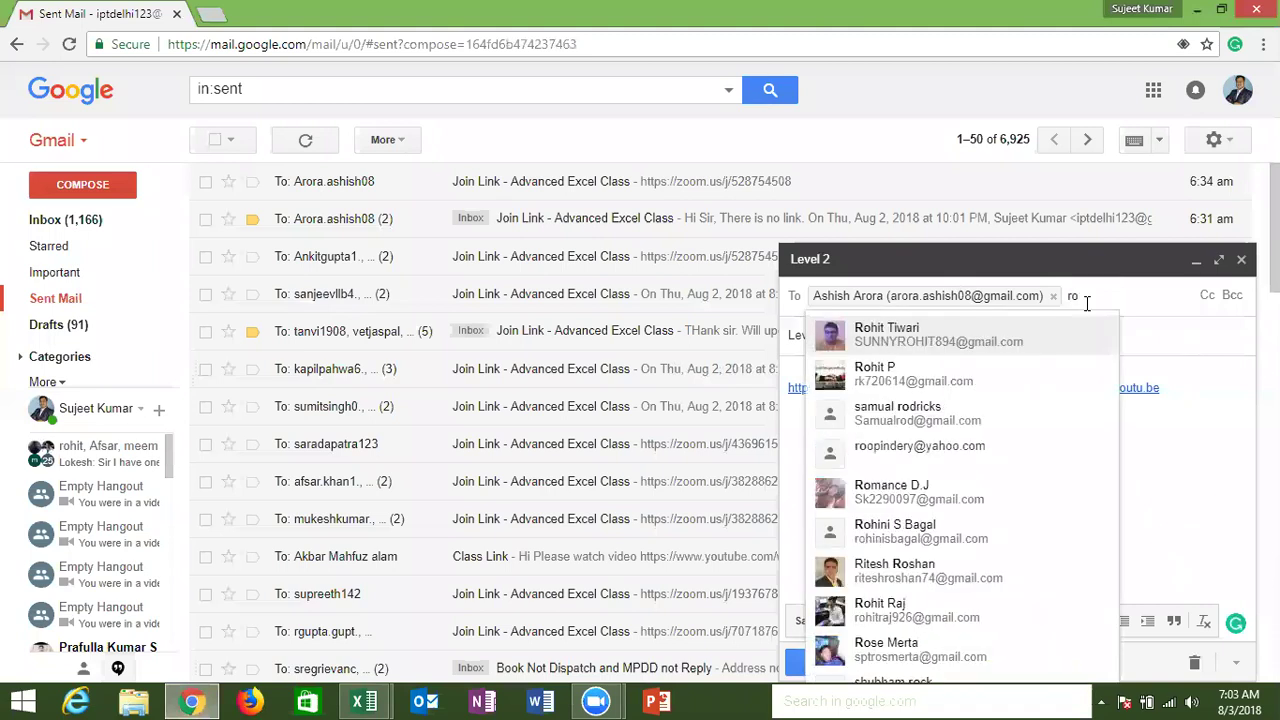
{"action": "type", "text": "o"}
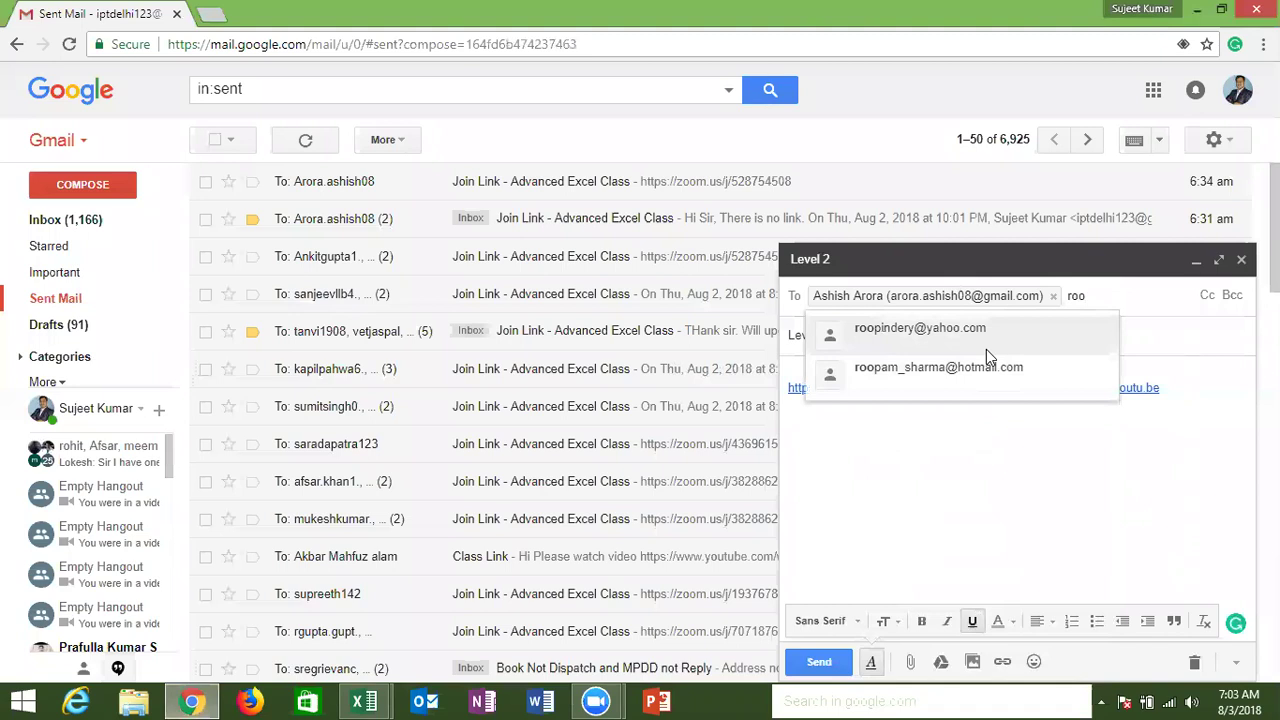
{"action": "left_click", "coordinate": [986, 349]}
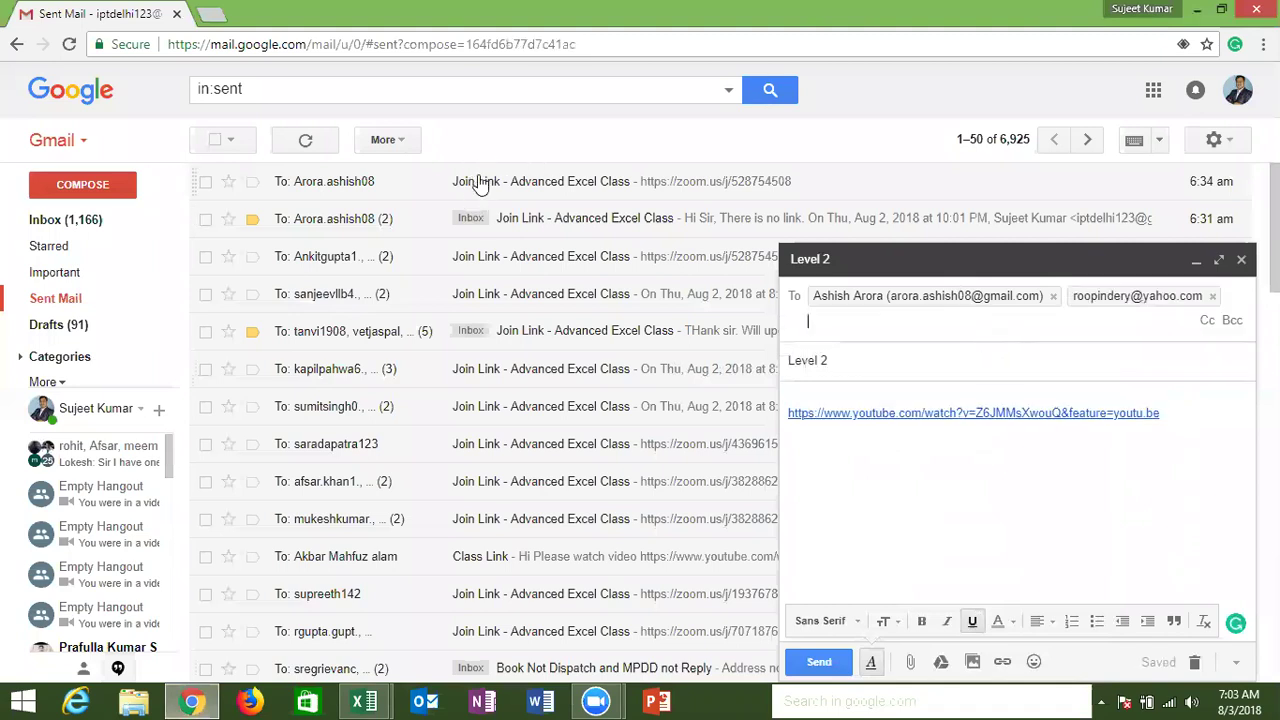
{"action": "left_click", "coordinate": [1021, 562]}
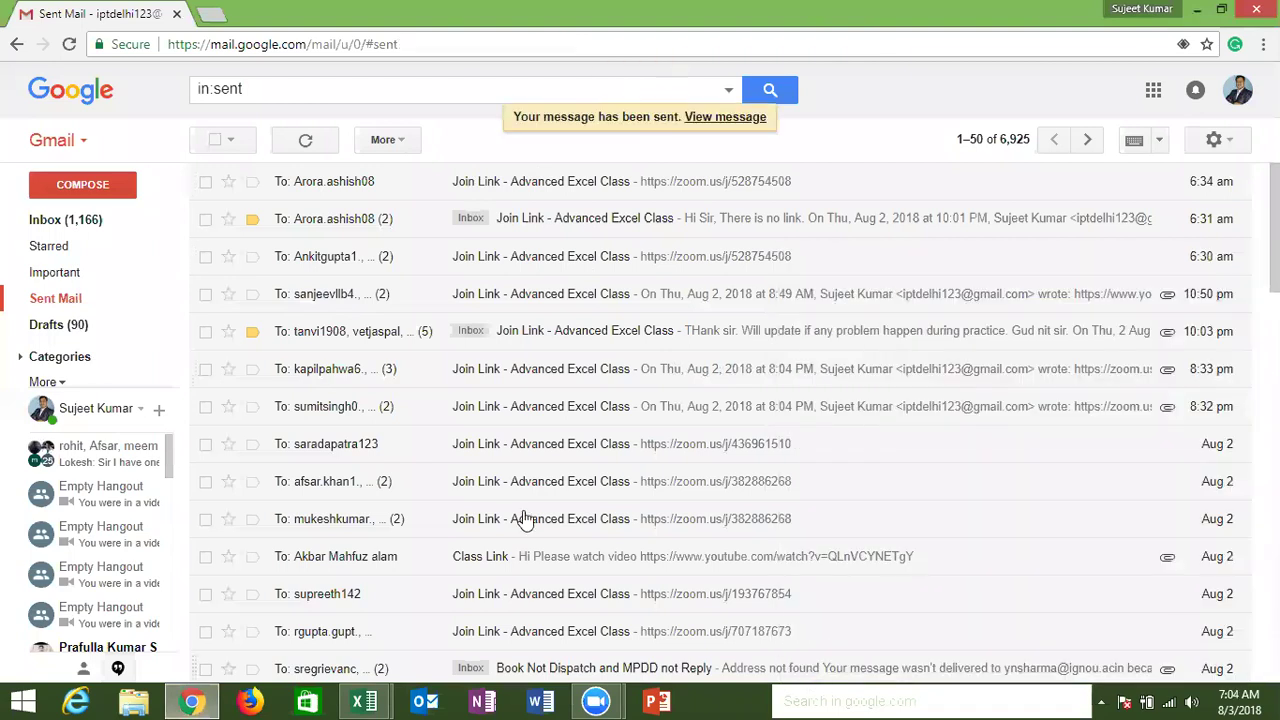
{"action": "left_click", "coordinate": [84, 219]}
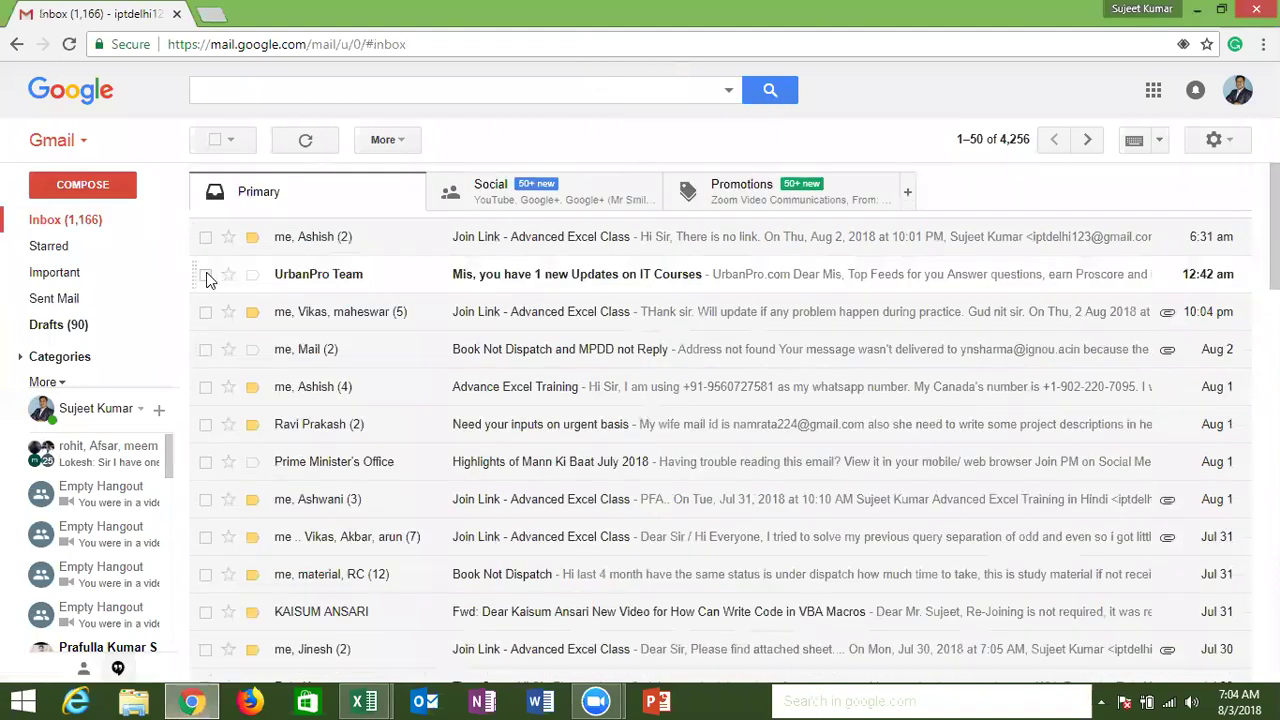
Move the UrbanPro Team conversation to Trash and minimize Chrome to reveal Excel Book1
{"action": "left_click", "coordinate": [205, 274]}
{"action": "left_click", "coordinate": [440, 141]}
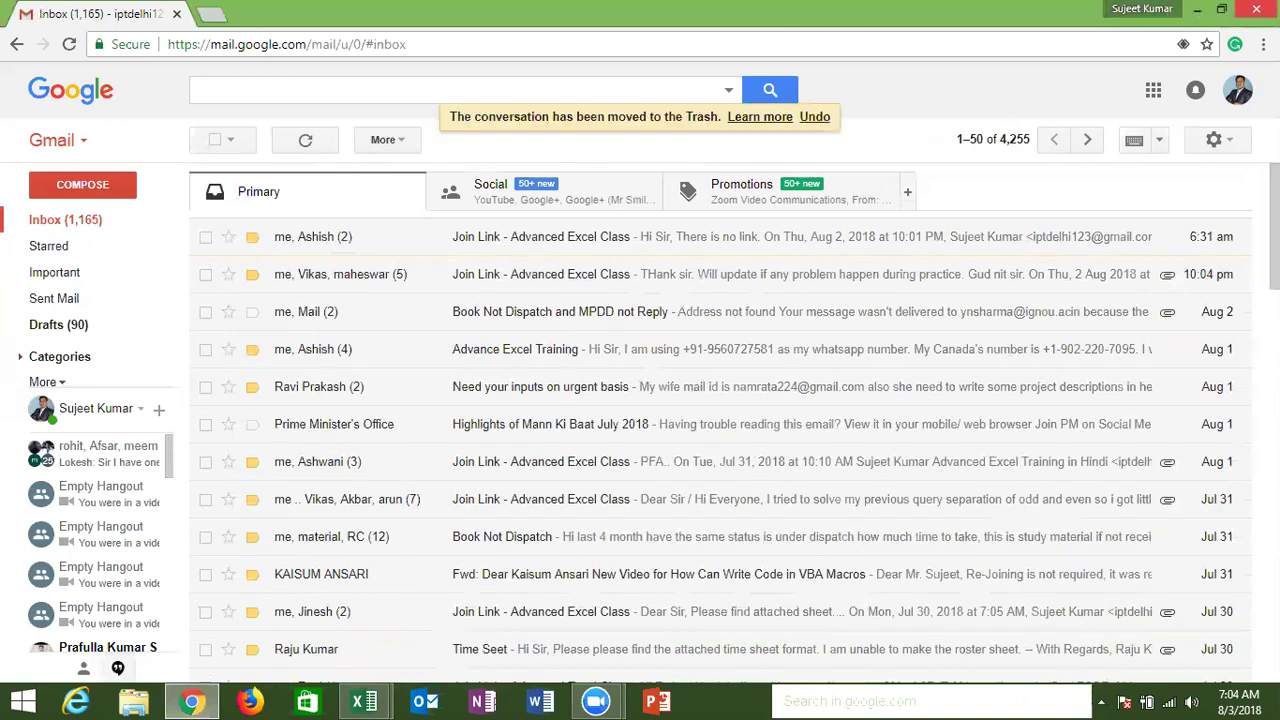
{"action": "left_click", "coordinate": [1197, 9]}
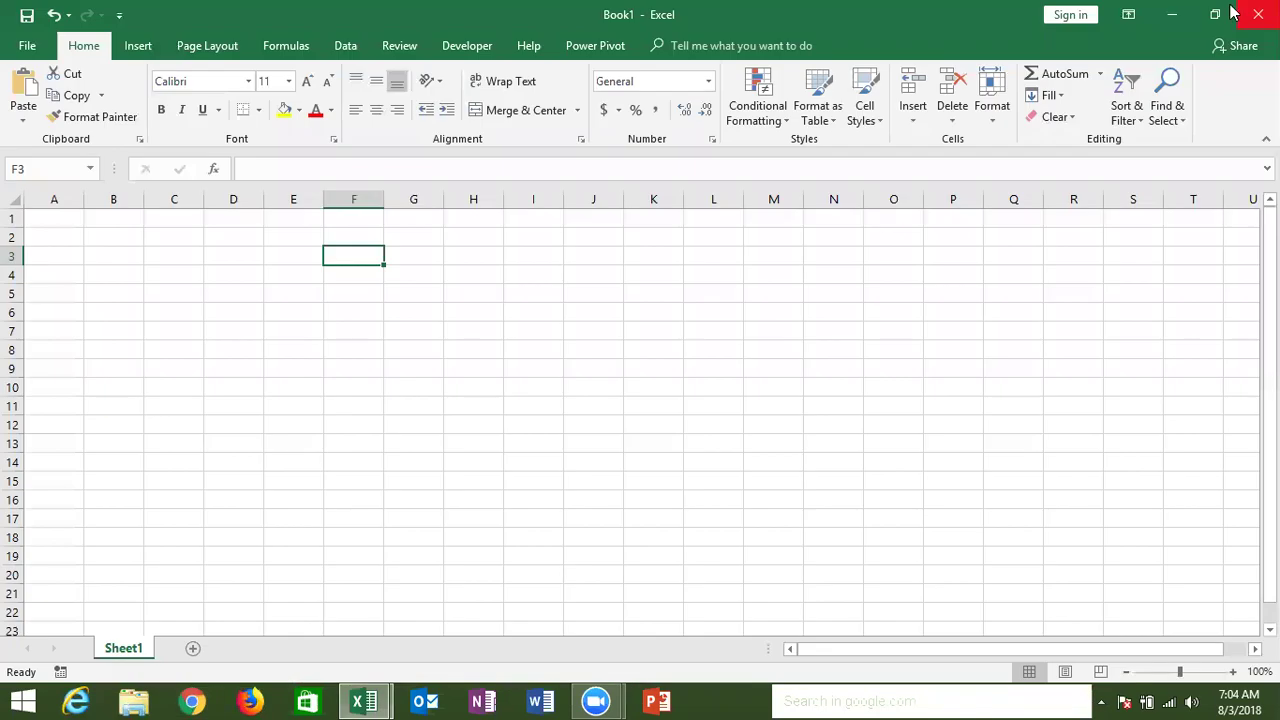